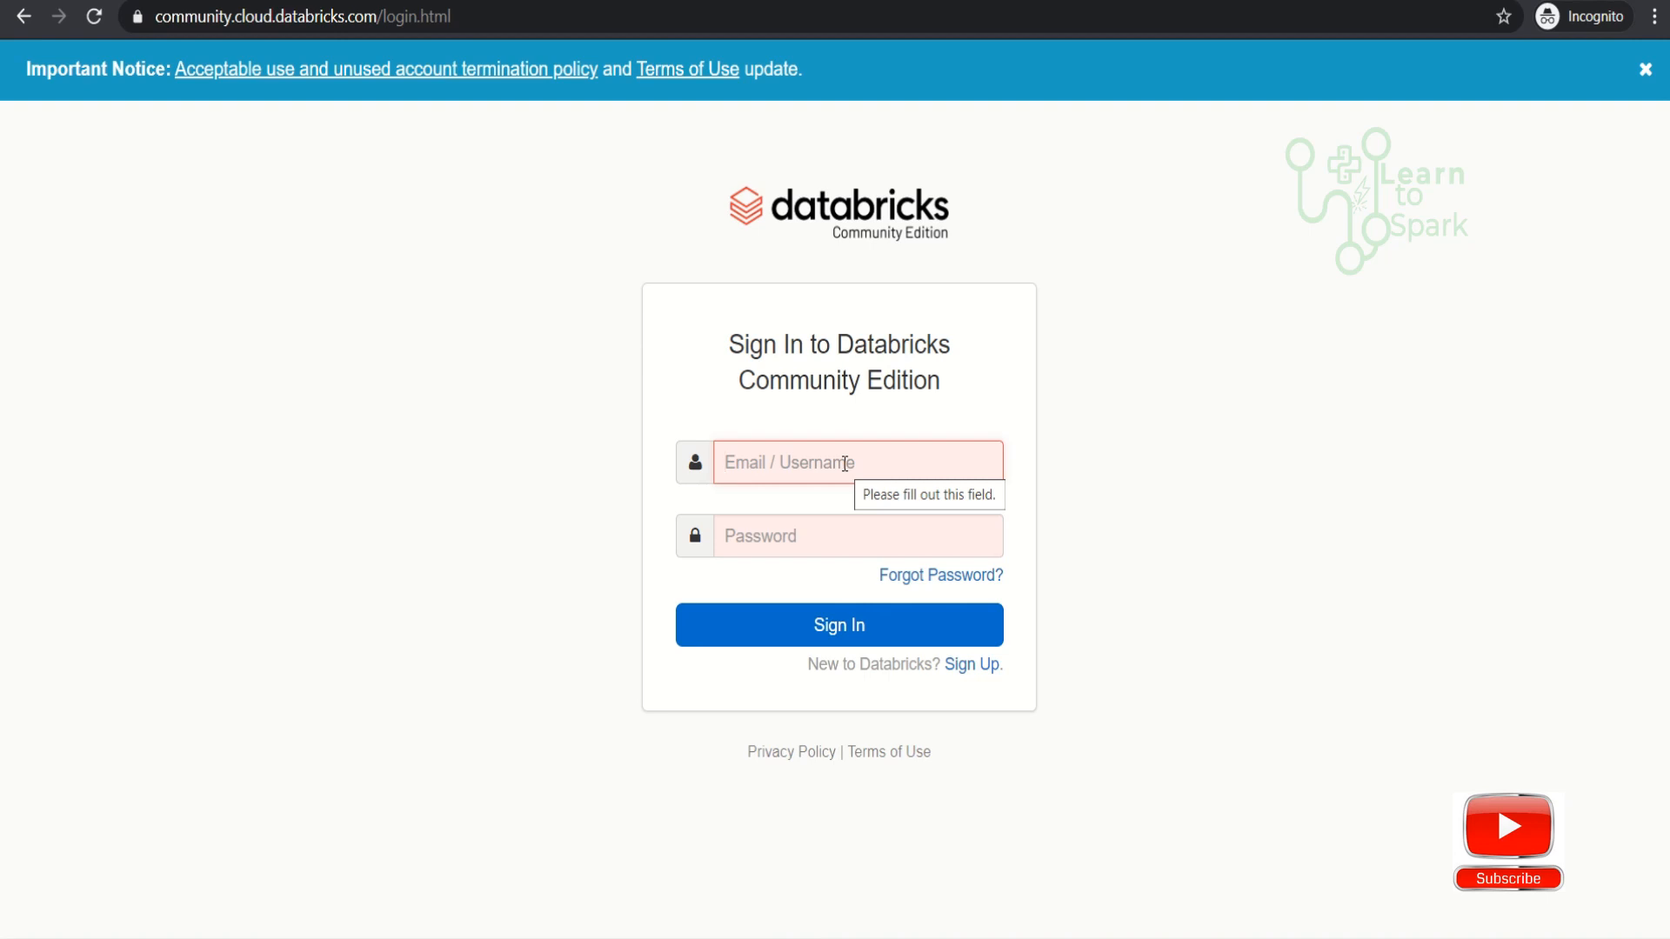
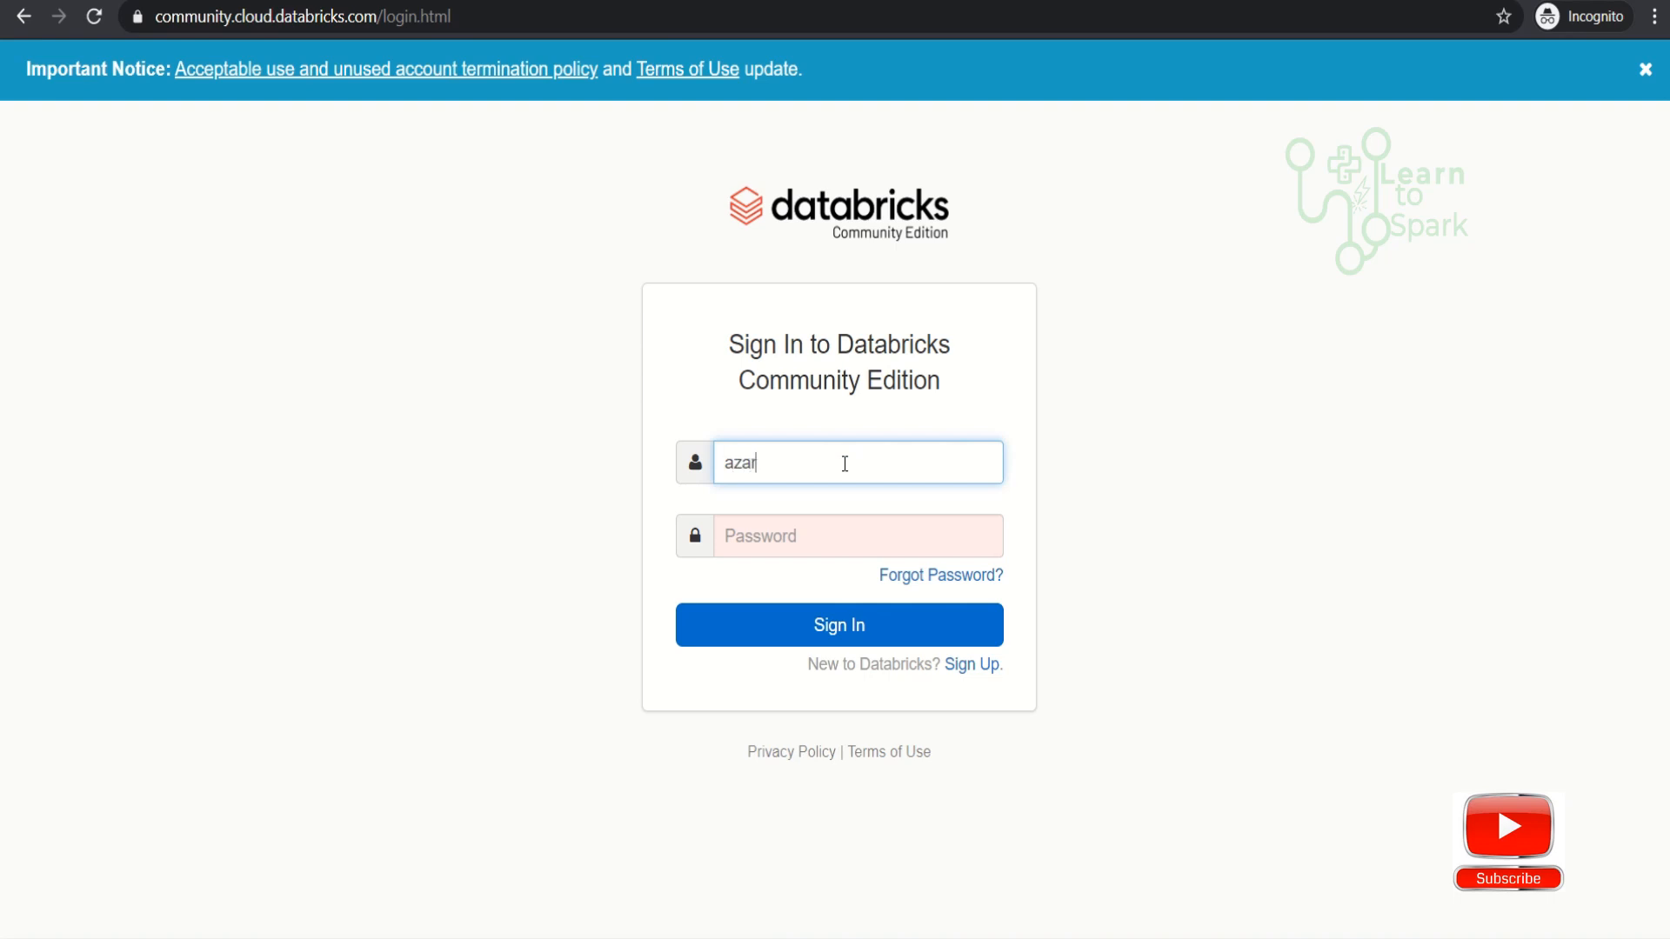
- Enter the account's e-mail address in the Databricks Community Edition sign-in form
key(Tab)
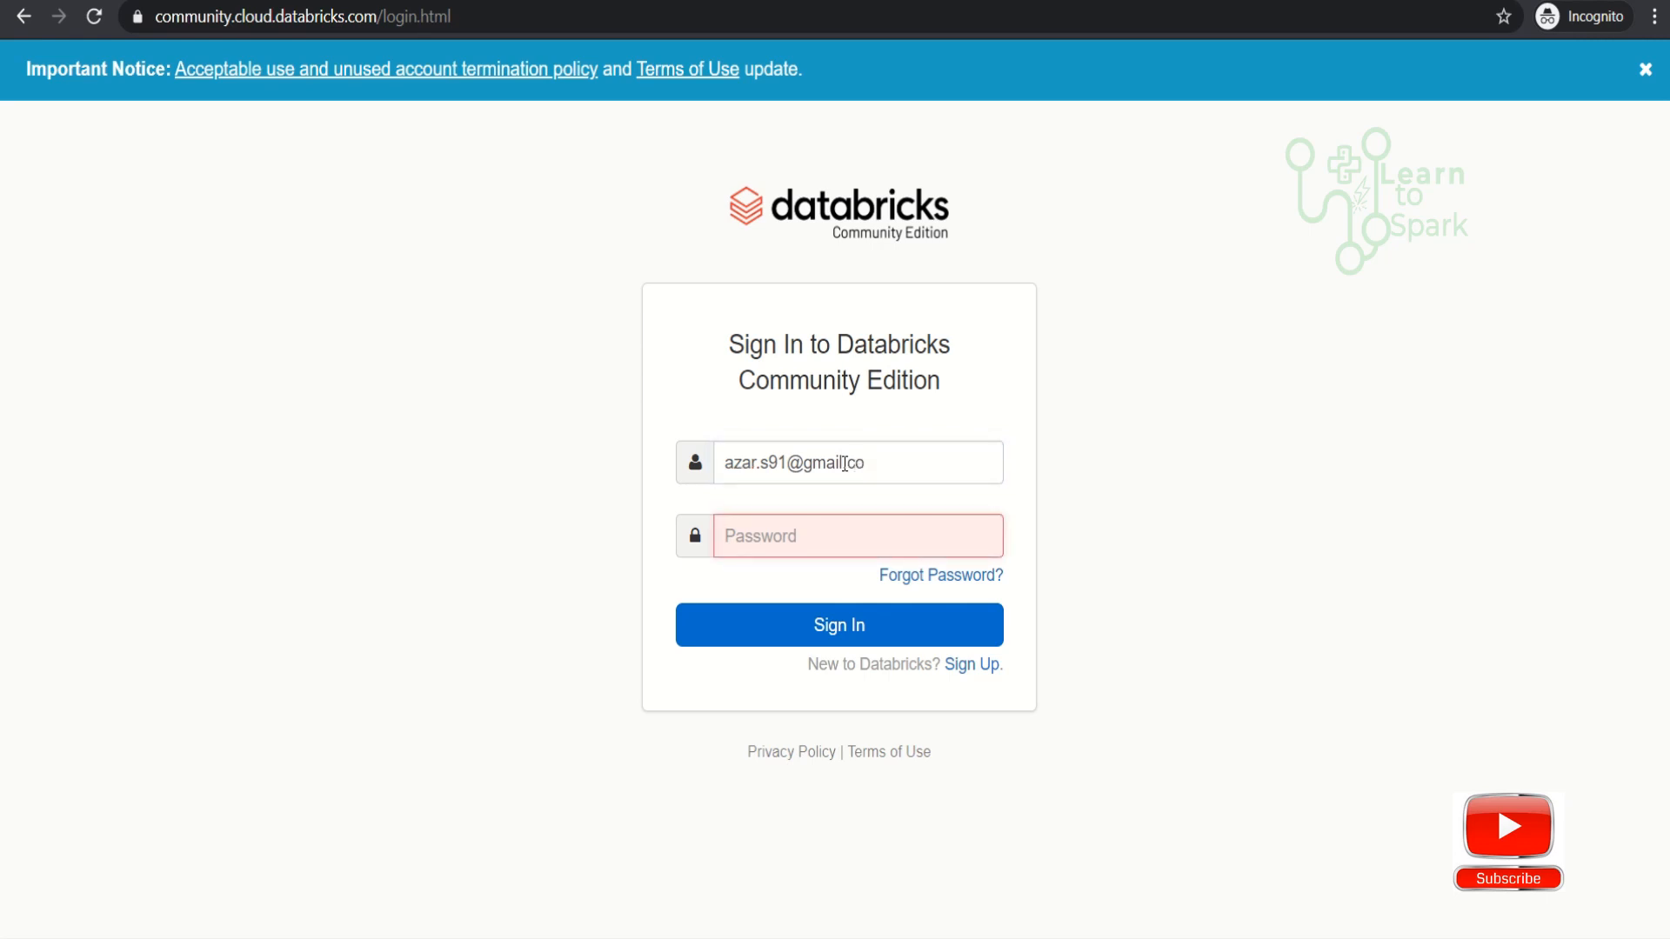
key(shift+Tab)
key(End)
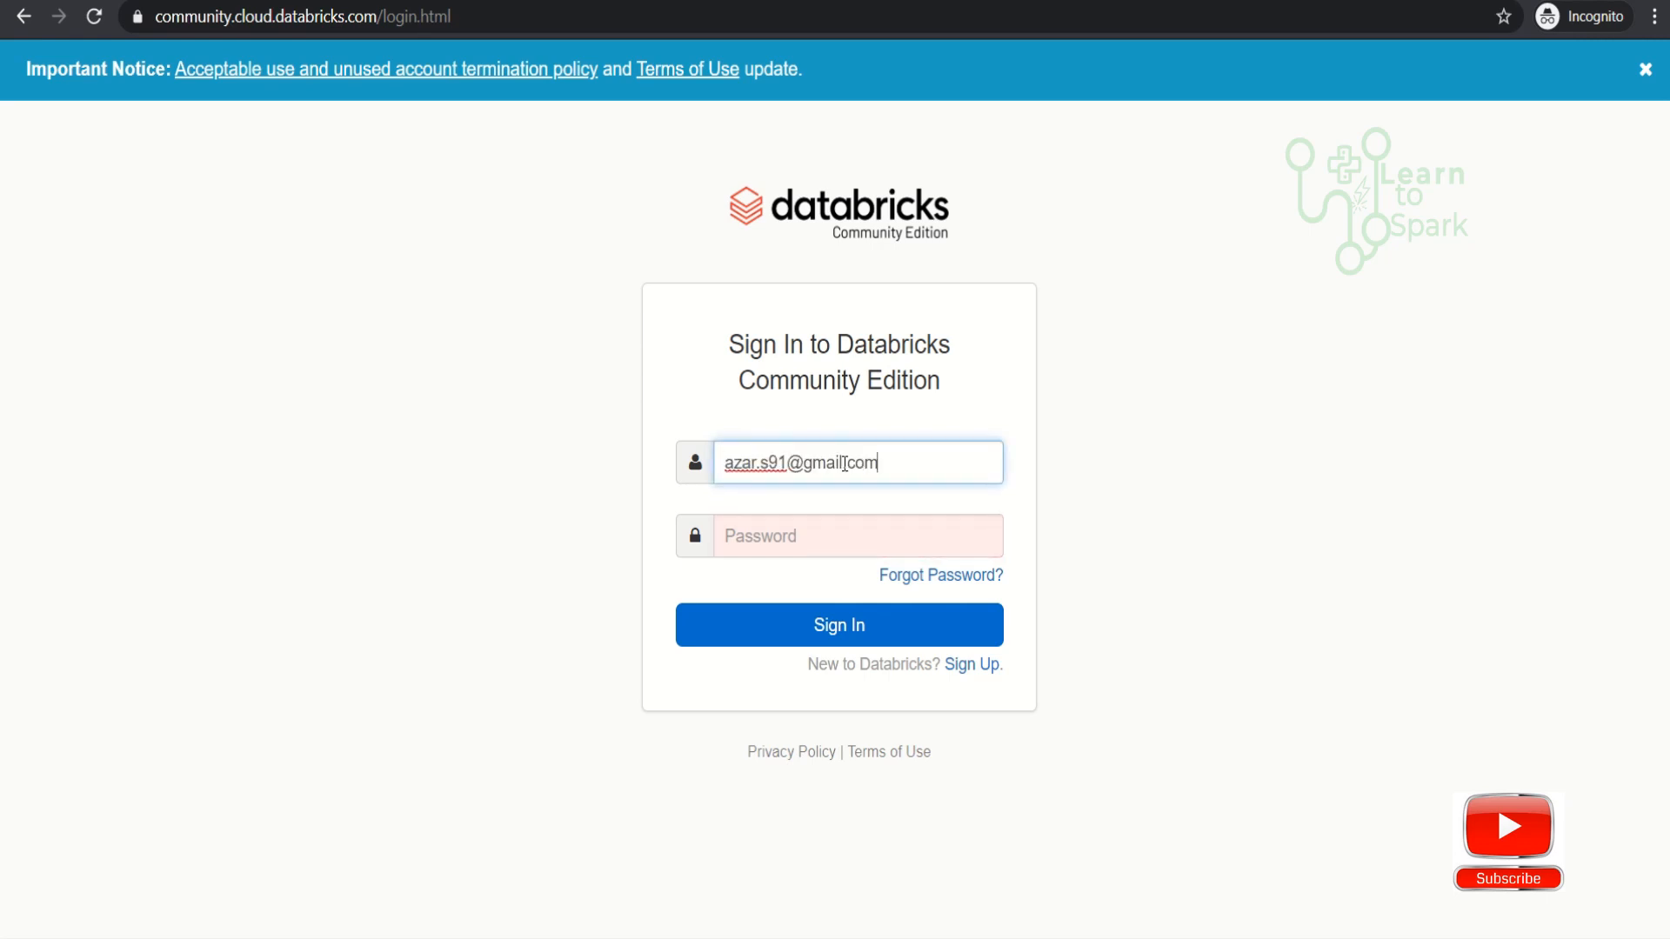
- Enter the account password and sign in to the Databricks workspace
key(Tab)
text(****)
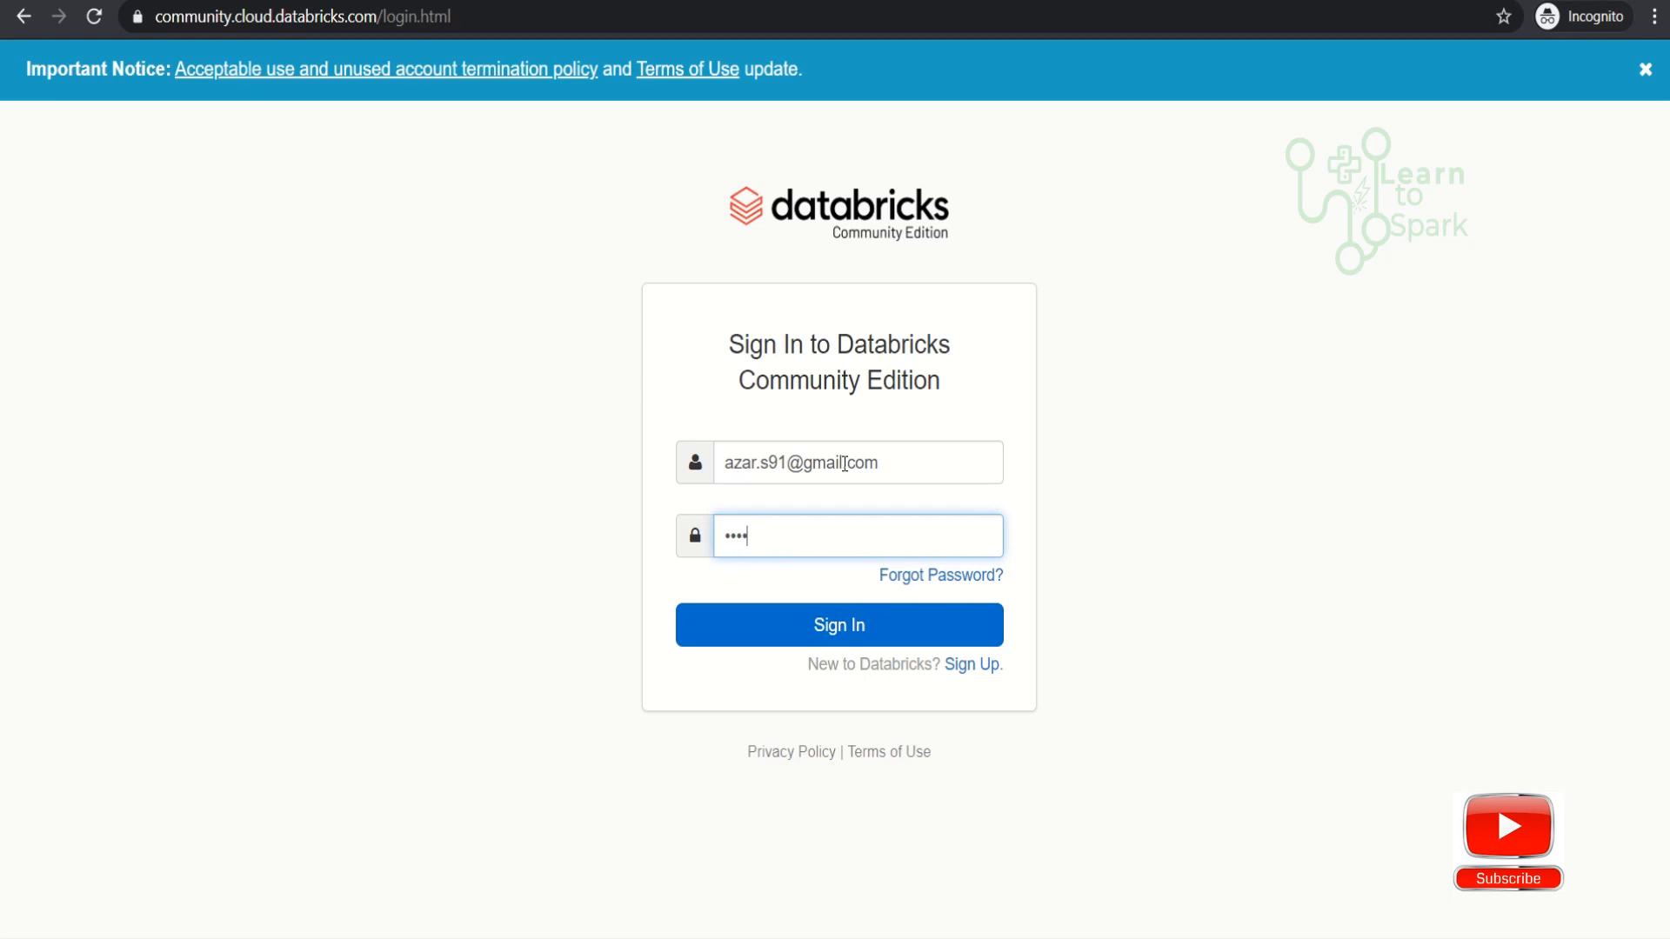
text(*****)
key(Return)
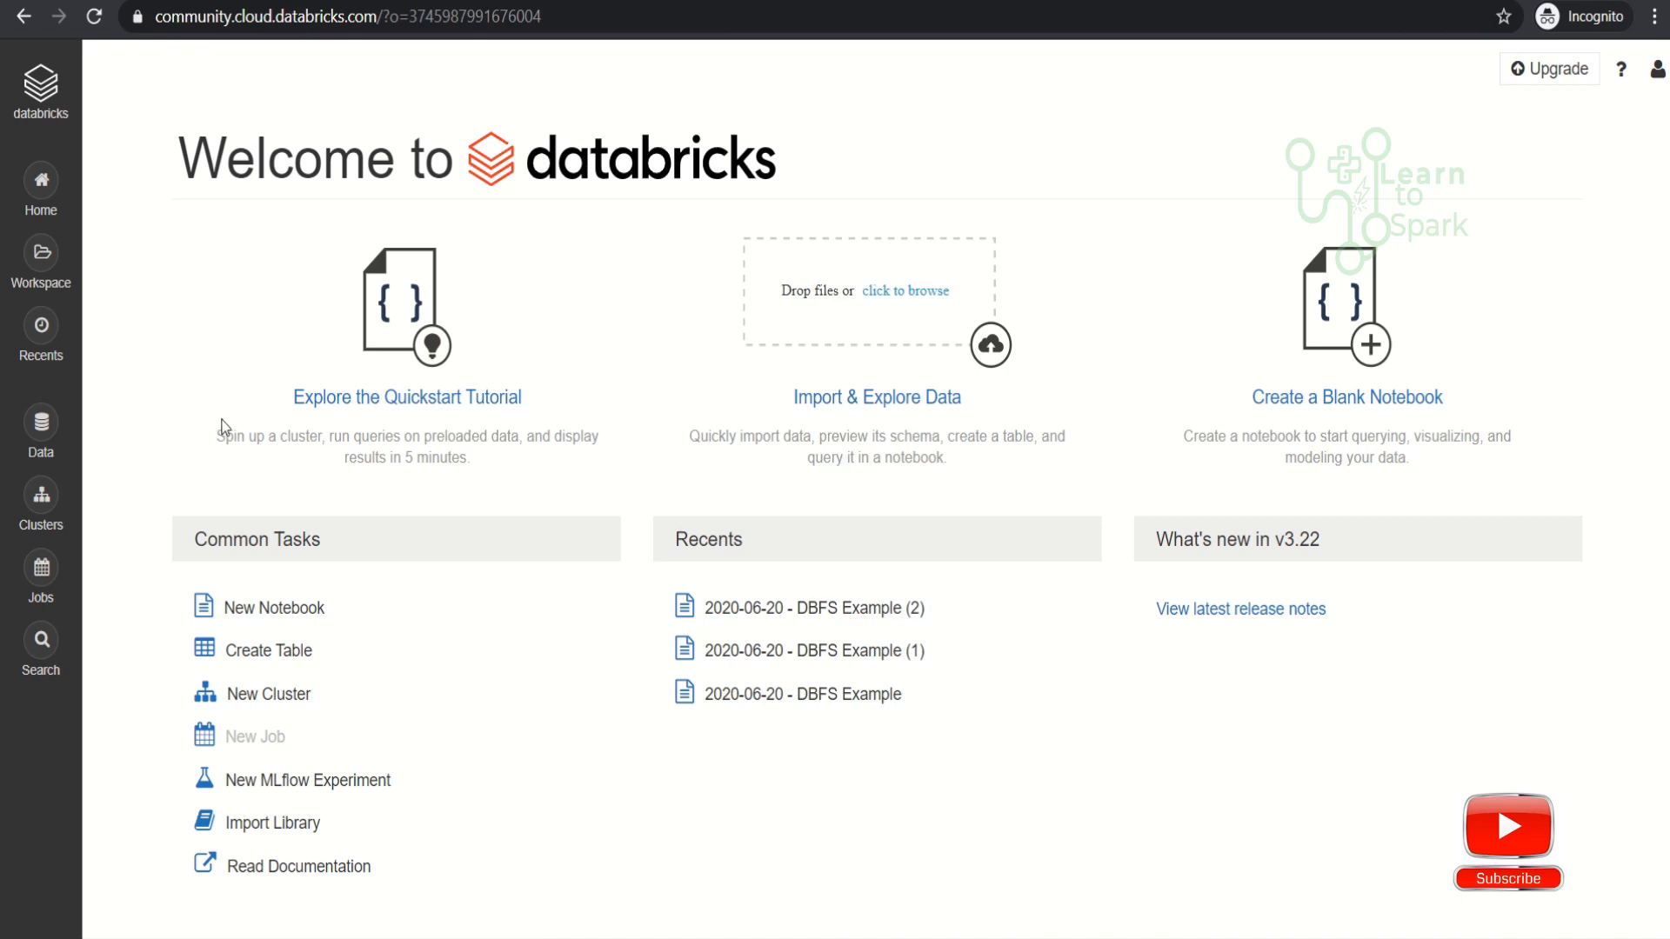
- Start configuring a new cluster with Databricks Runtime 6.5 (Scala 2.11, Spark 2.4.5)
click(41, 496)
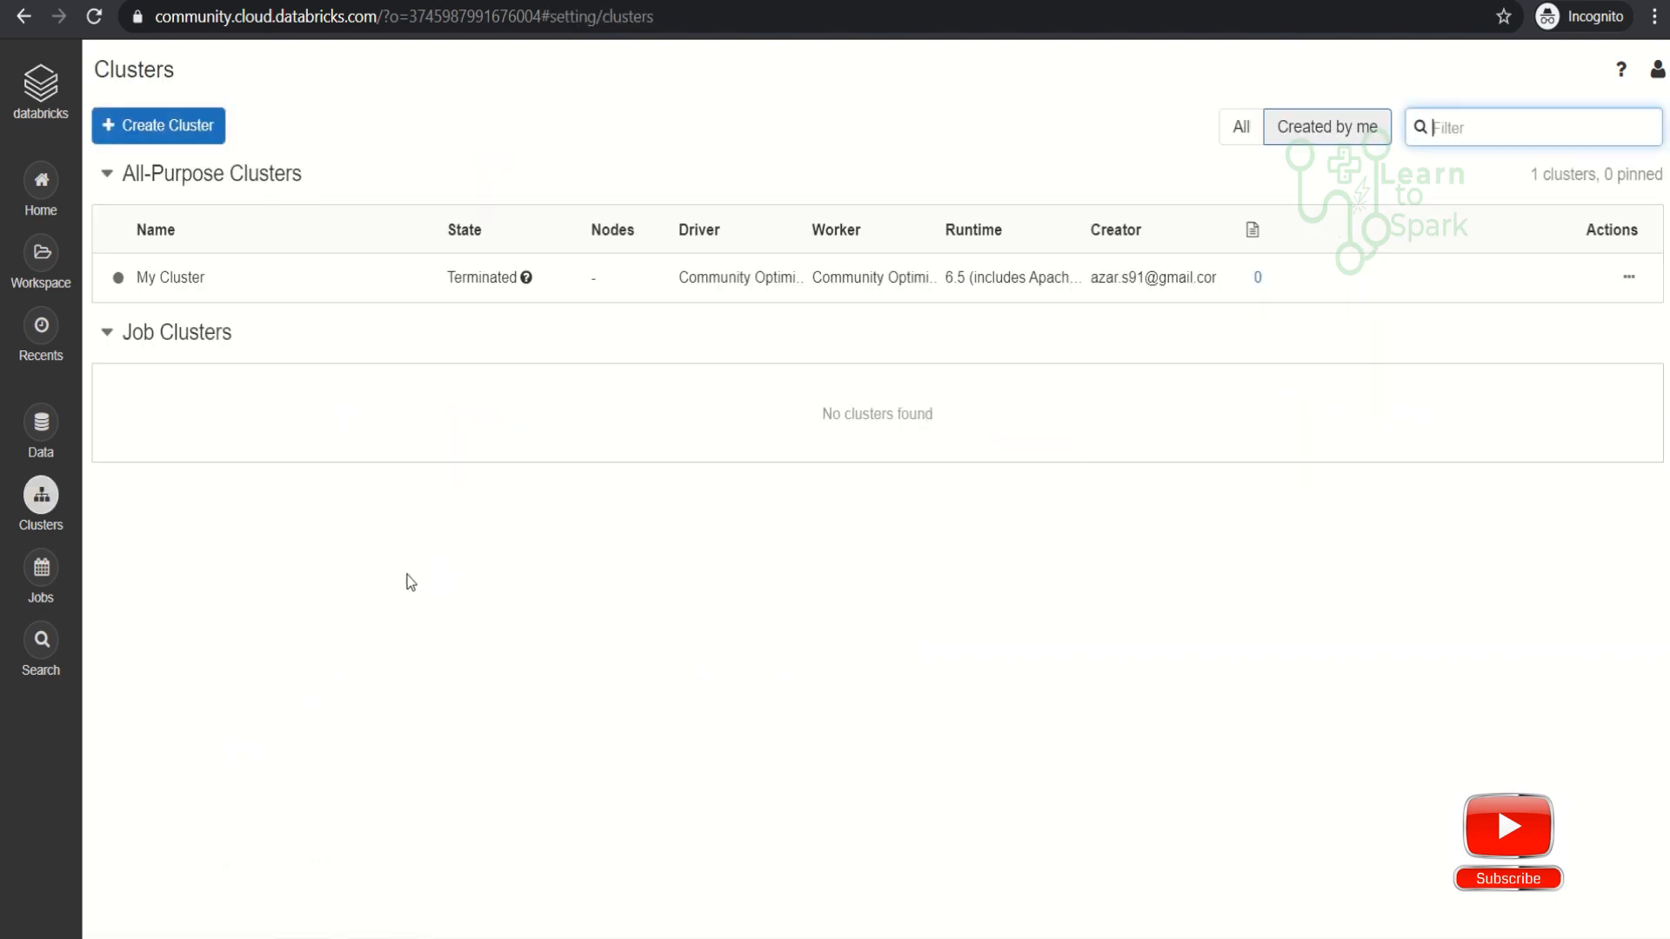
click(181, 128)
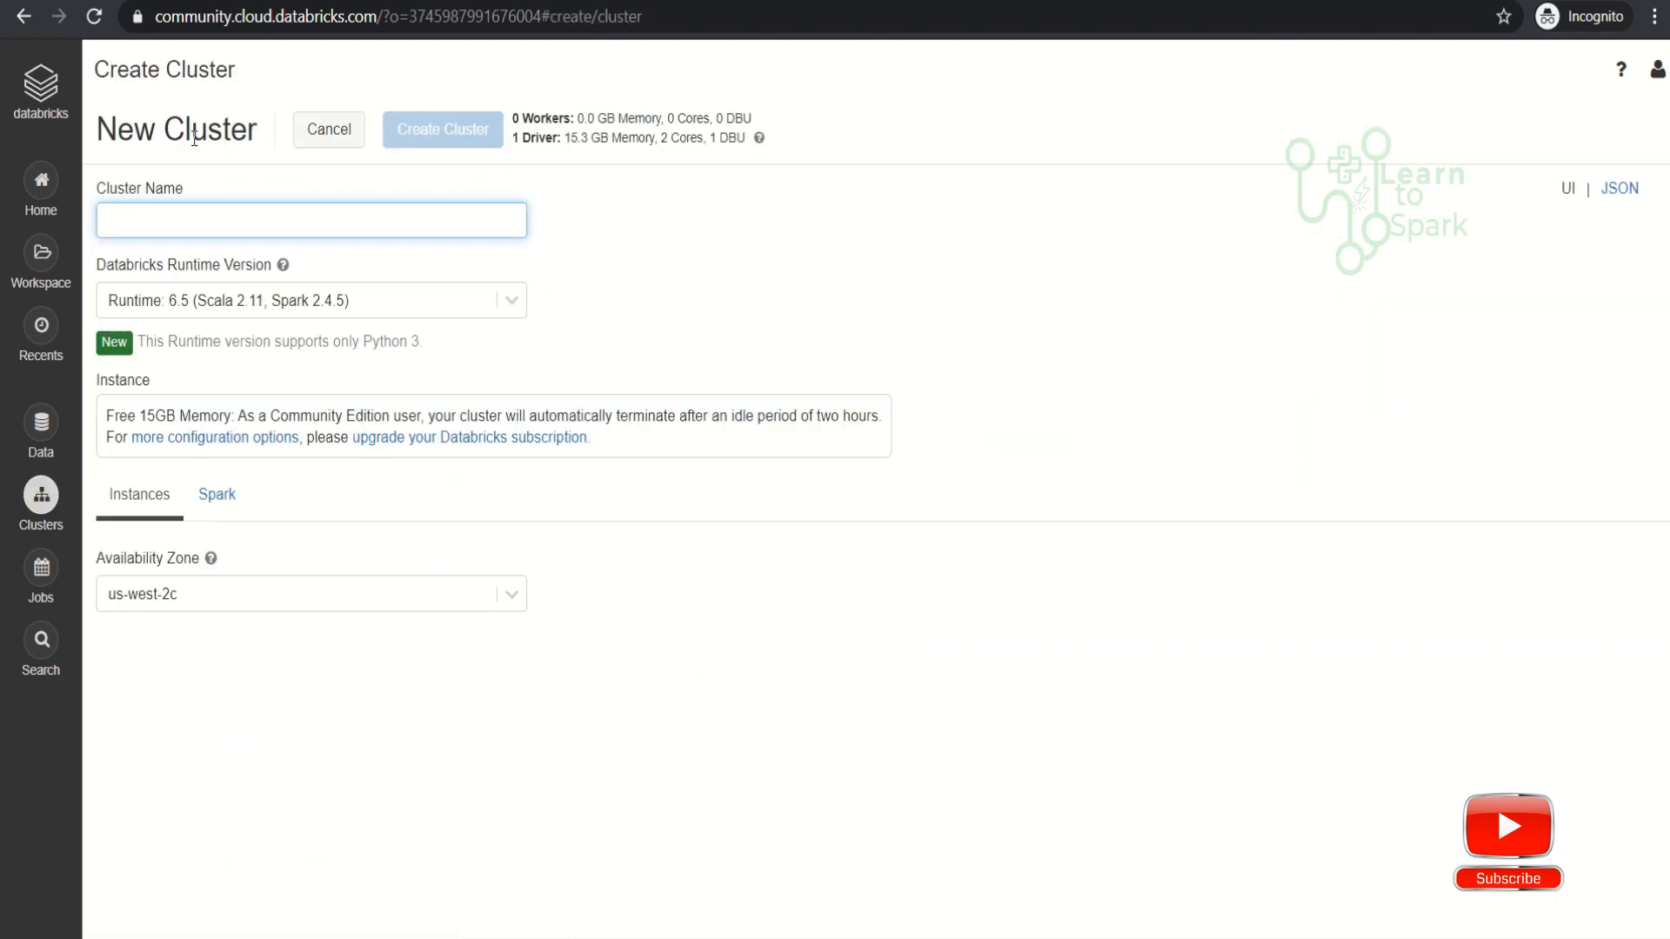
click(514, 306)
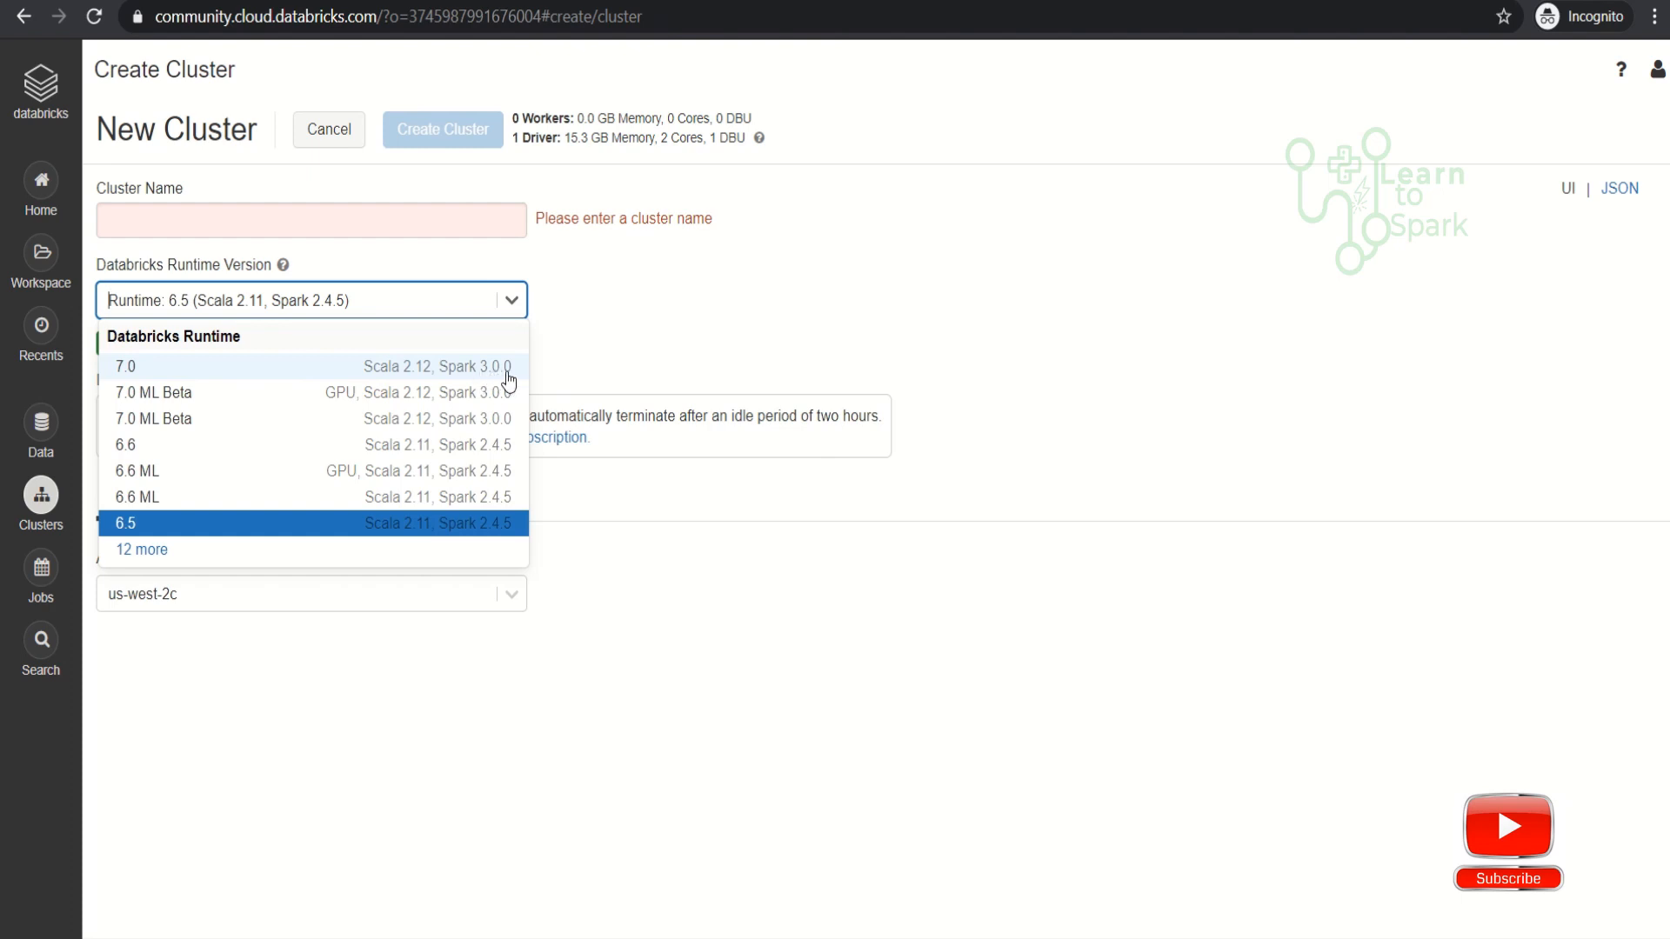
click(504, 531)
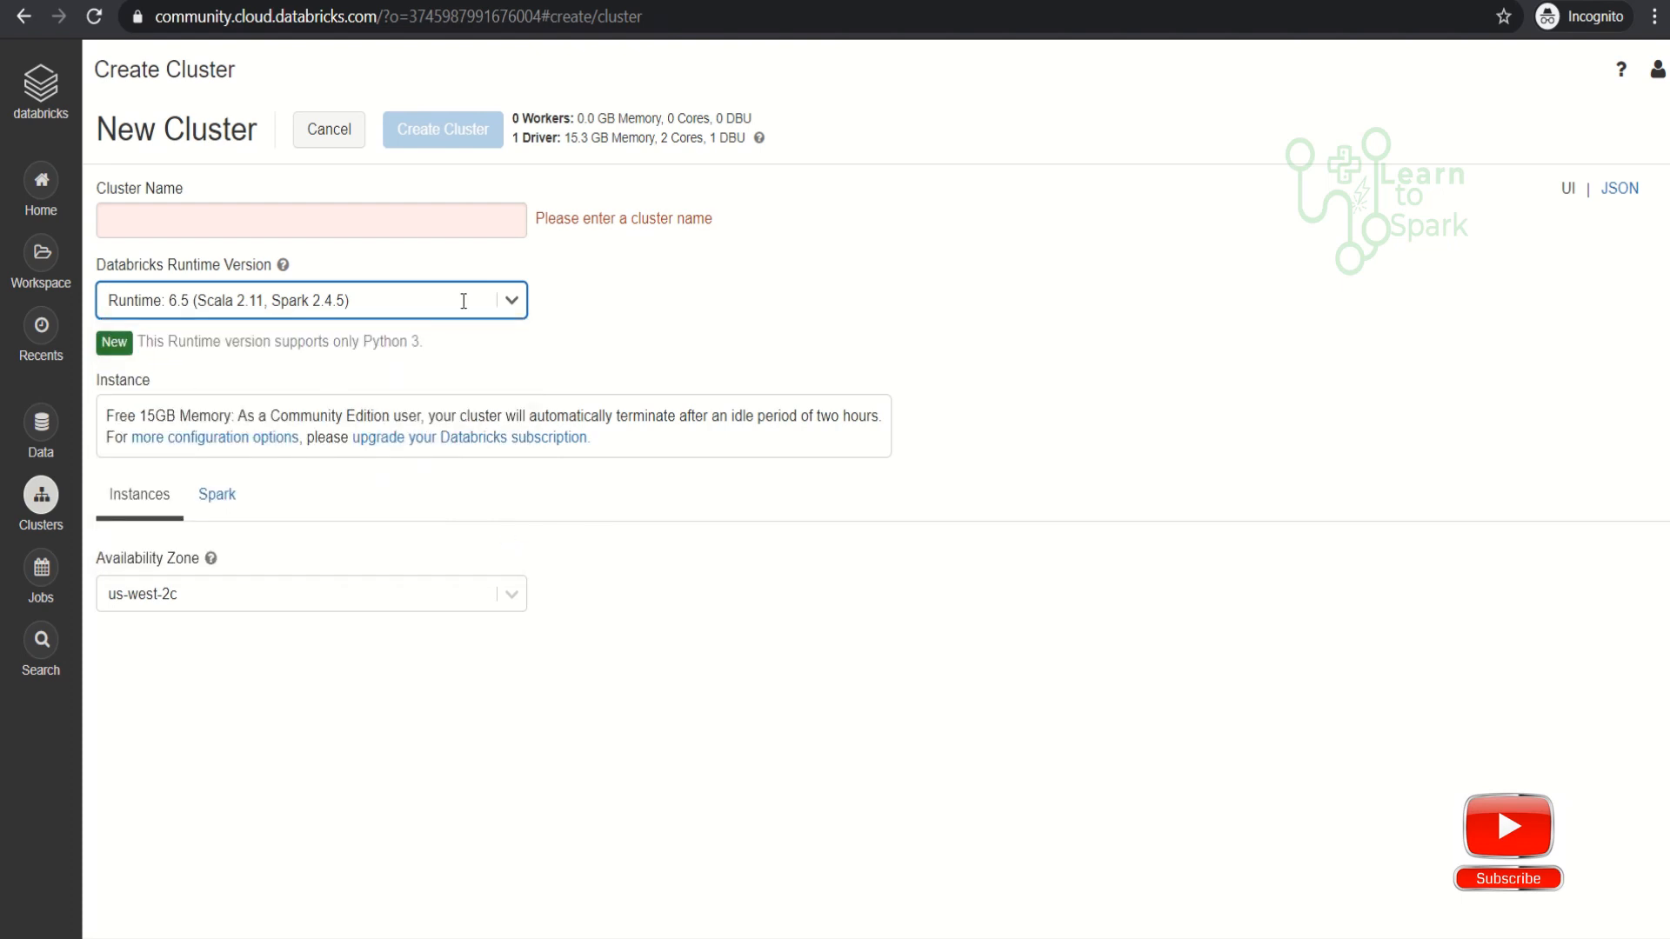
- Name the cluster with the owner's first name followed by _1, view its Spark configuration options, and create it
click(404, 231)
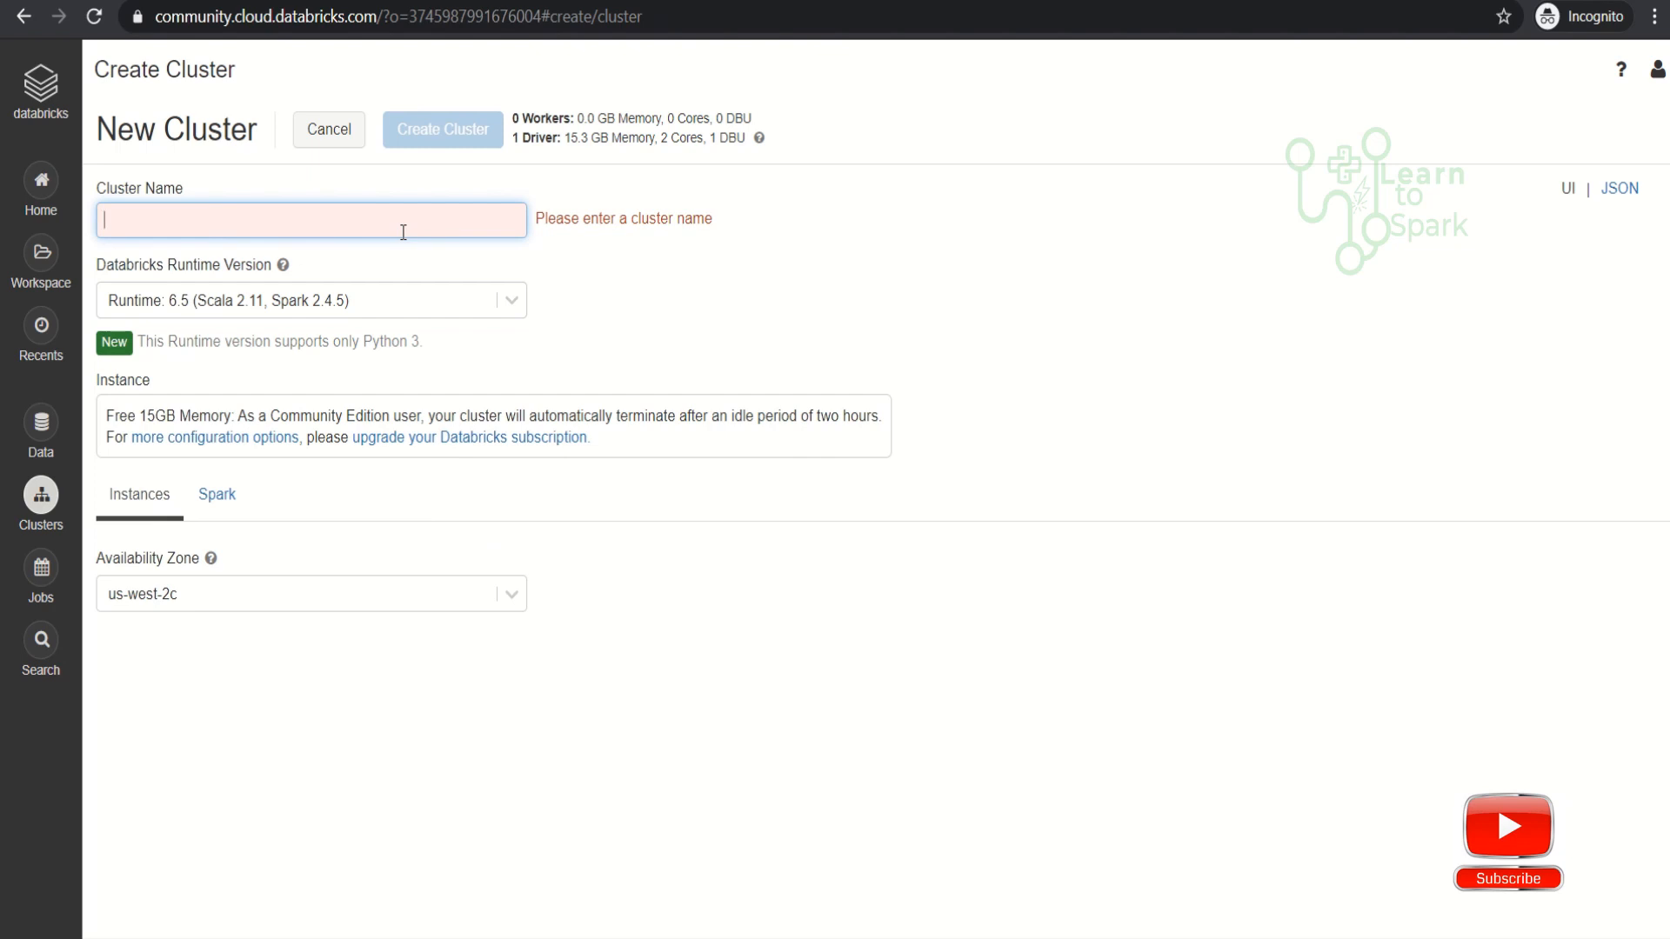
text(az)
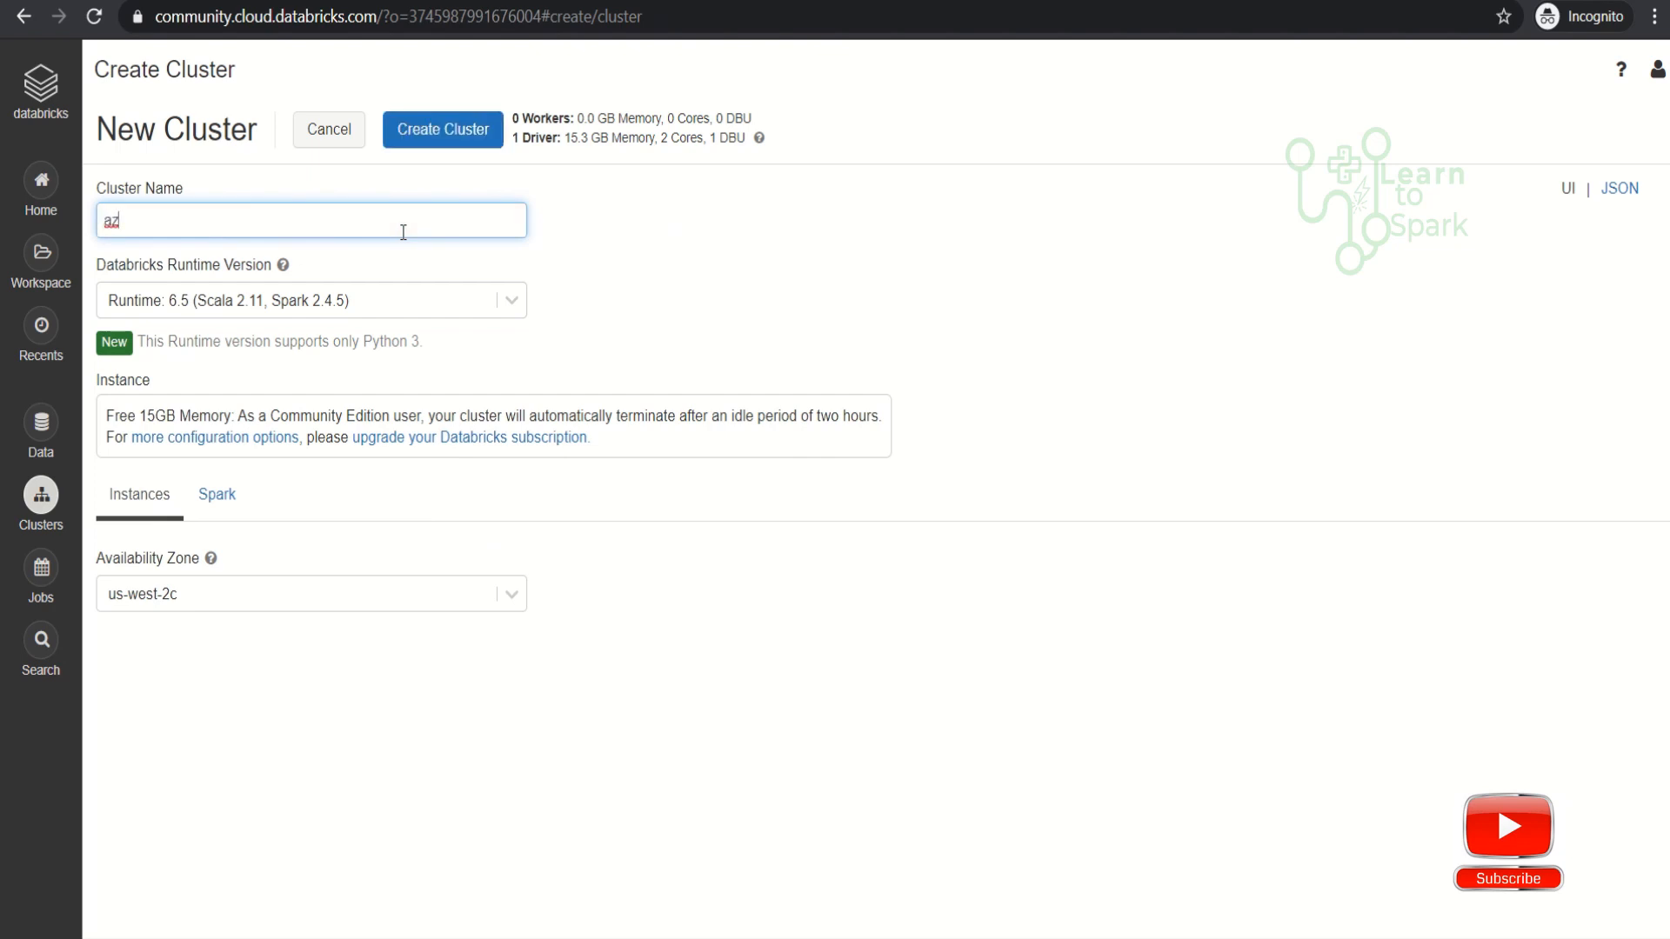
text(ar_1)
click(239, 510)
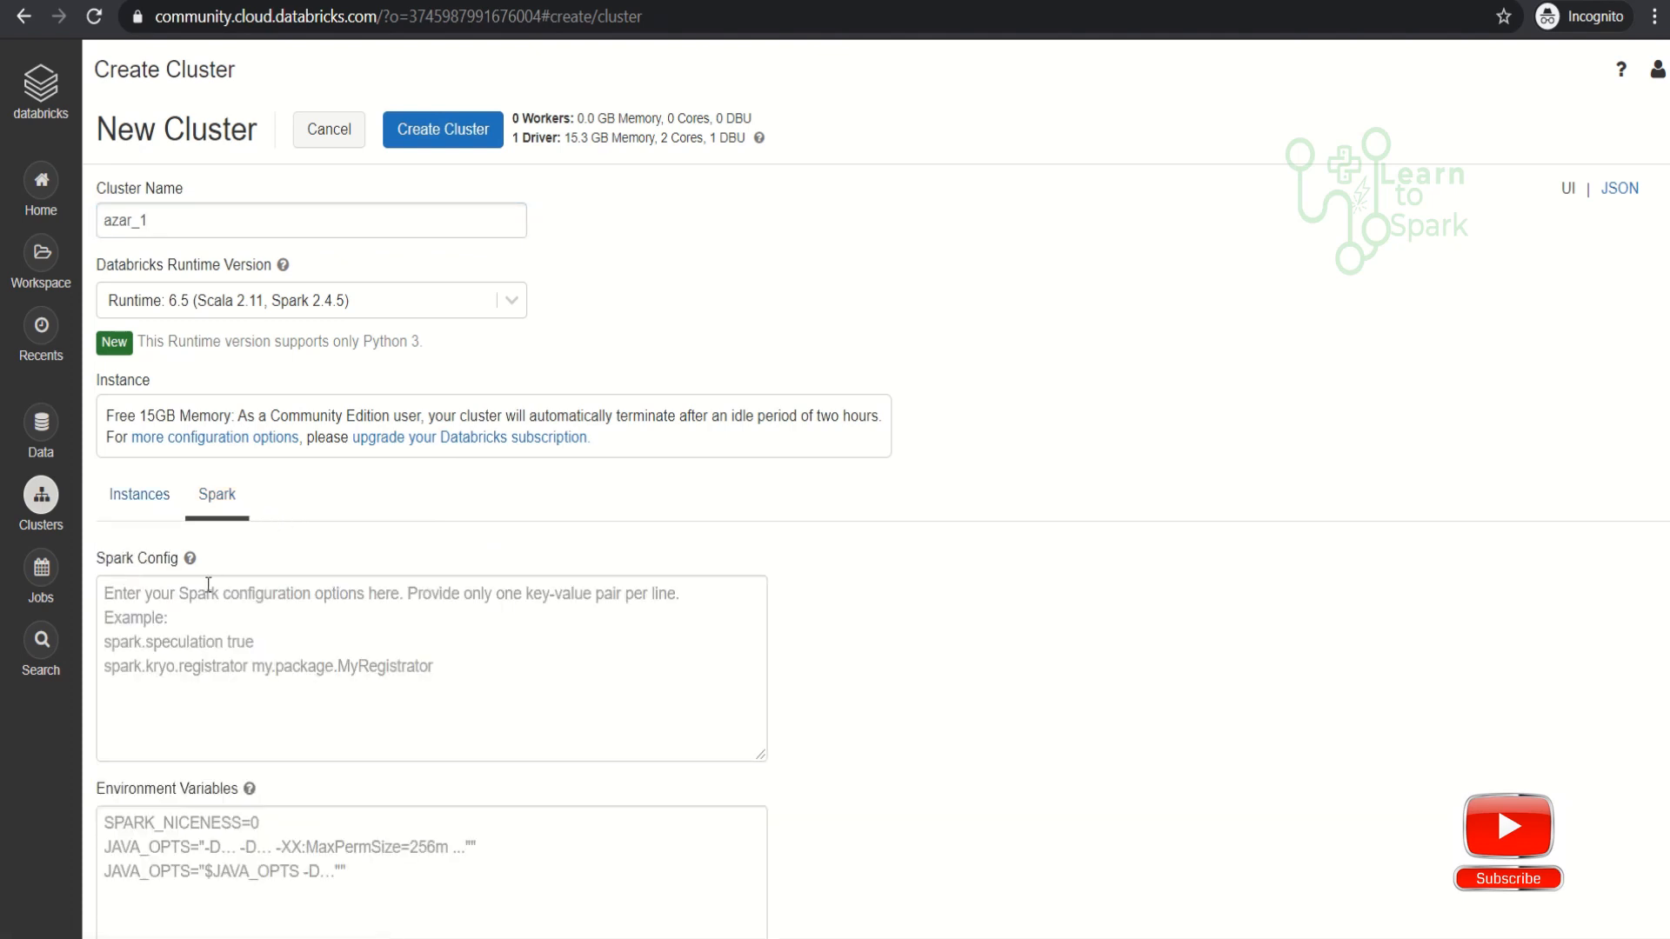
click(452, 132)
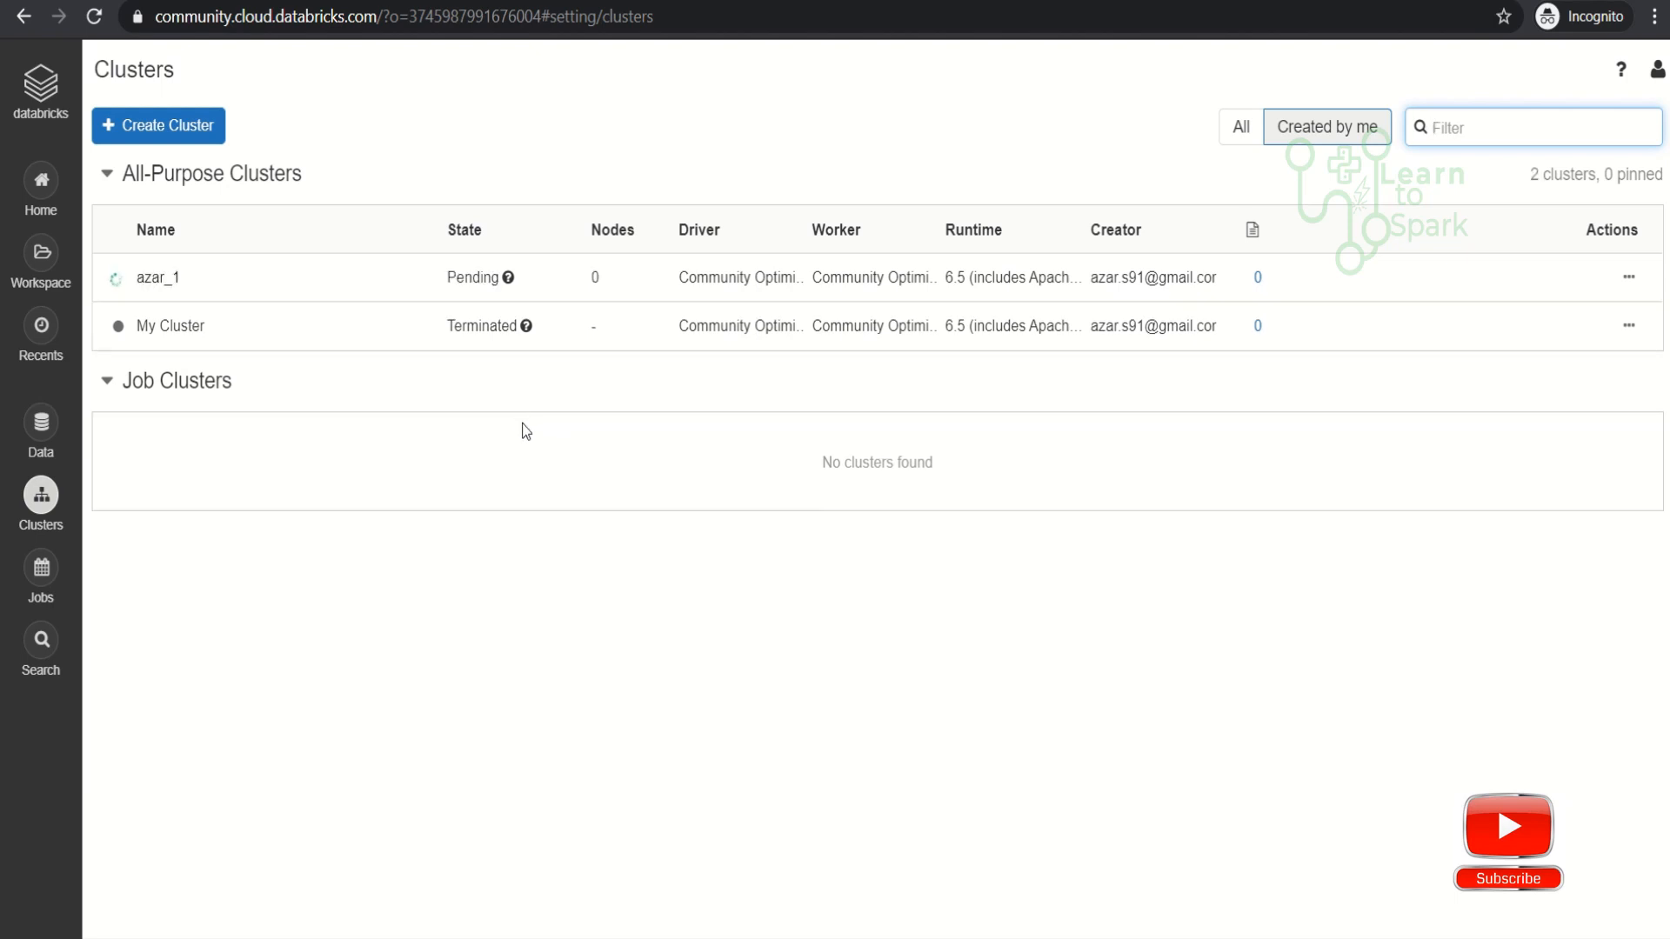
- Open the form for adding data to the workspace as a new table
click(44, 426)
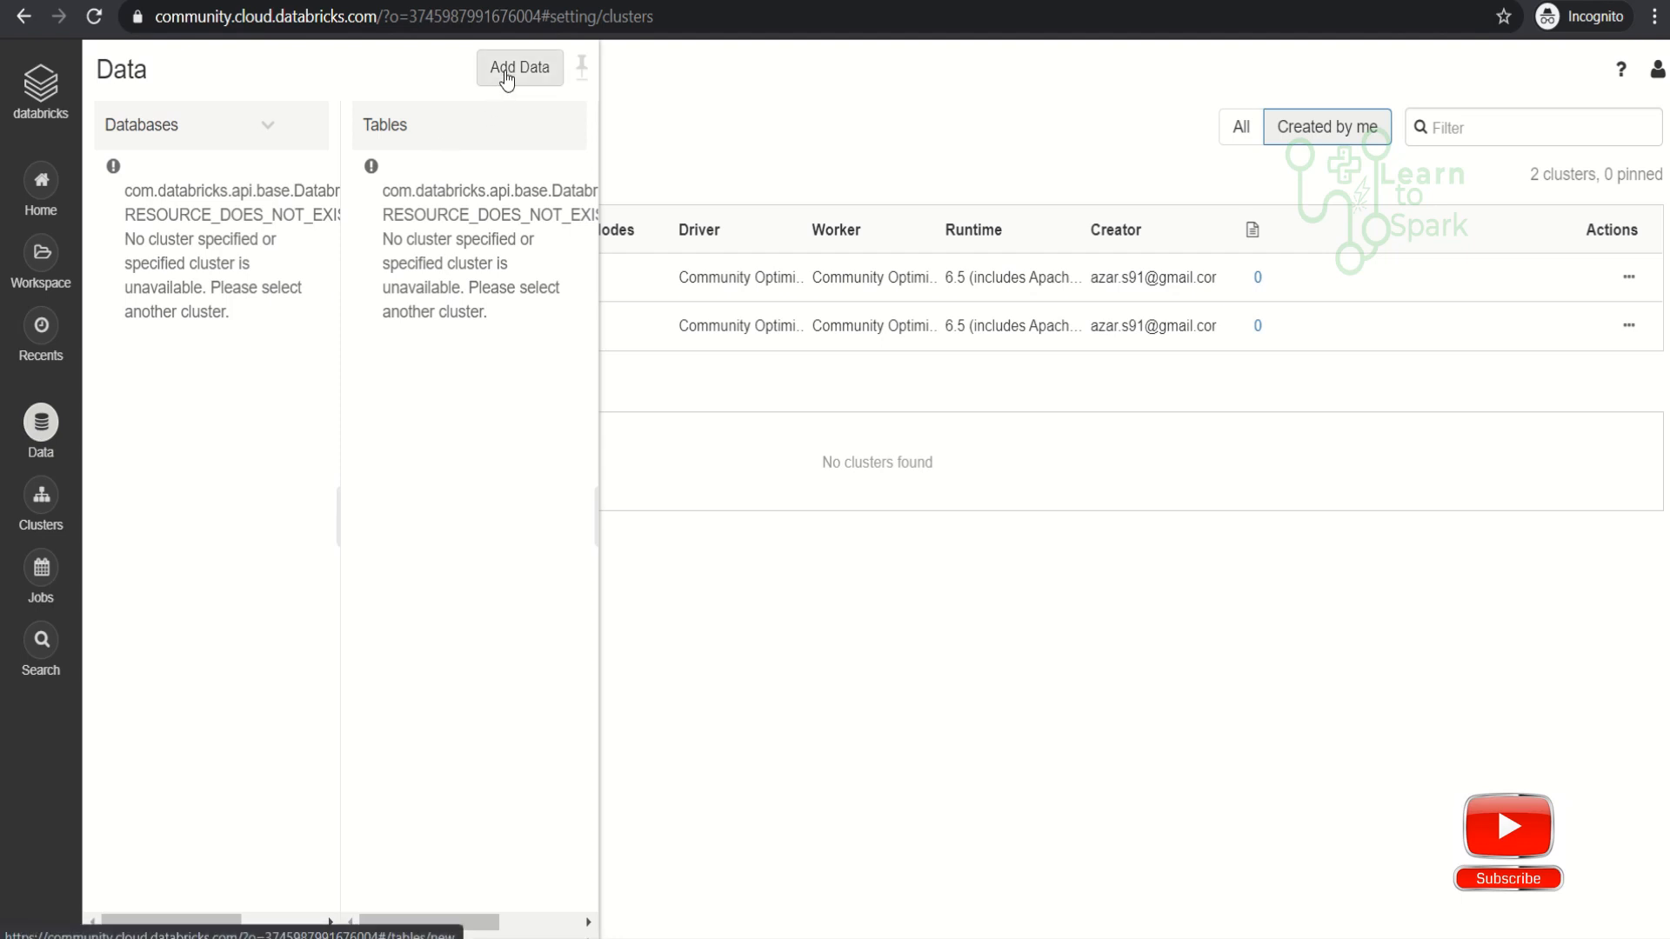
key(ctrl+plus)
key(ctrl+plus)
key(ctrl+plus)
key(ctrl+plus)
key(ctrl+plus)
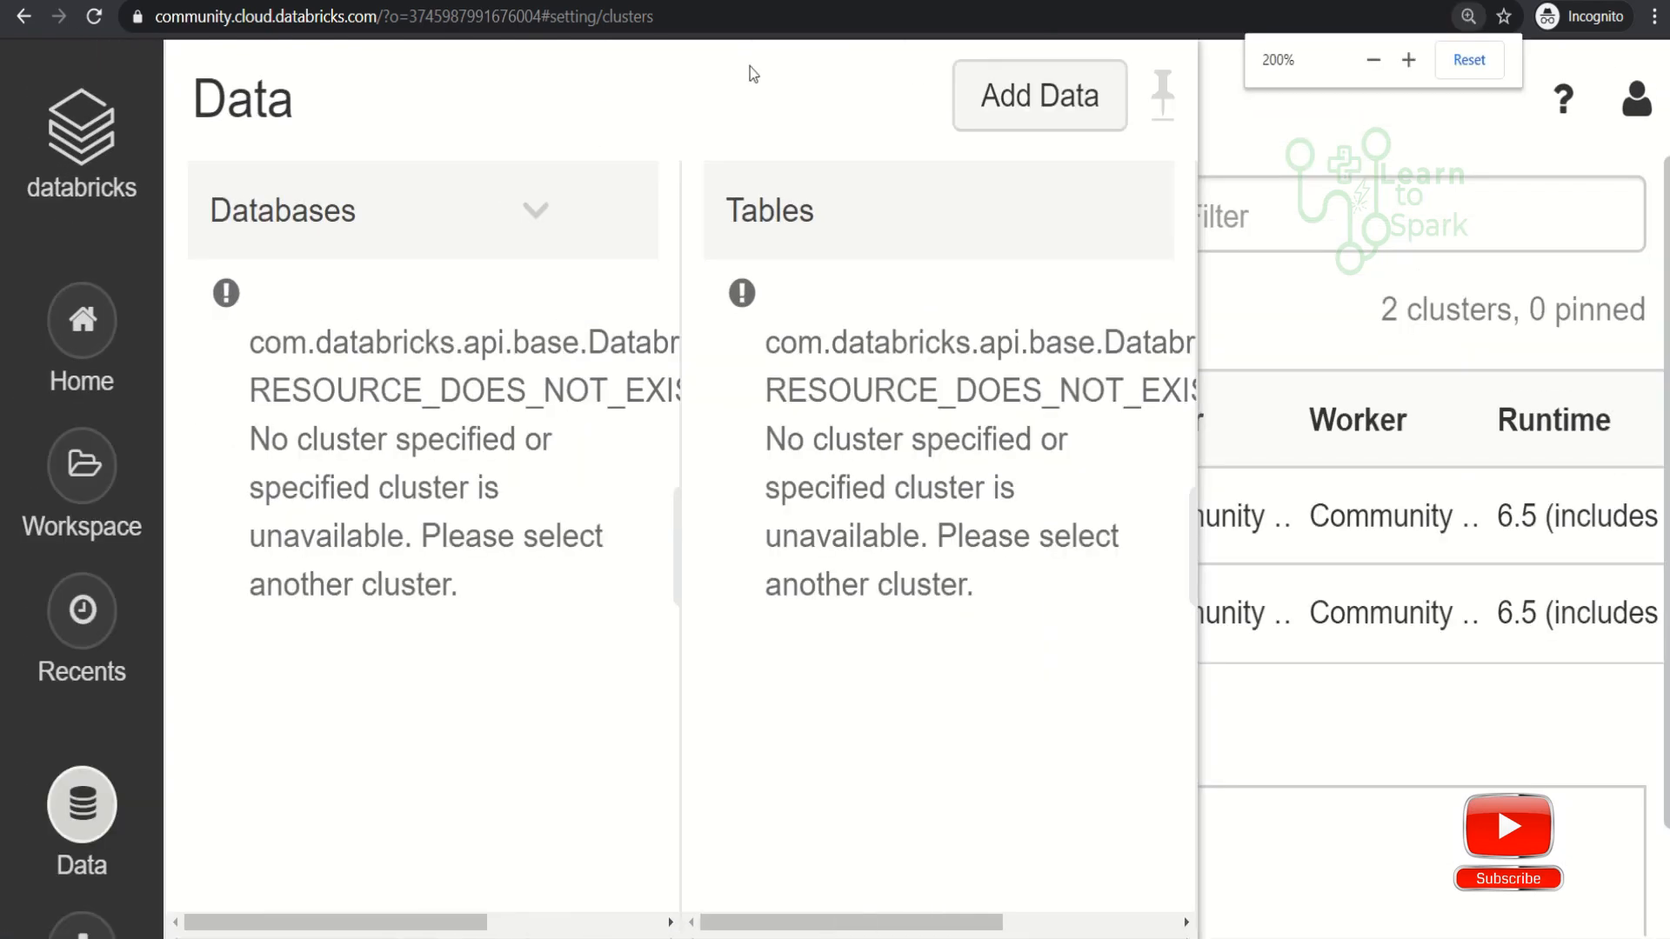
click(1007, 109)
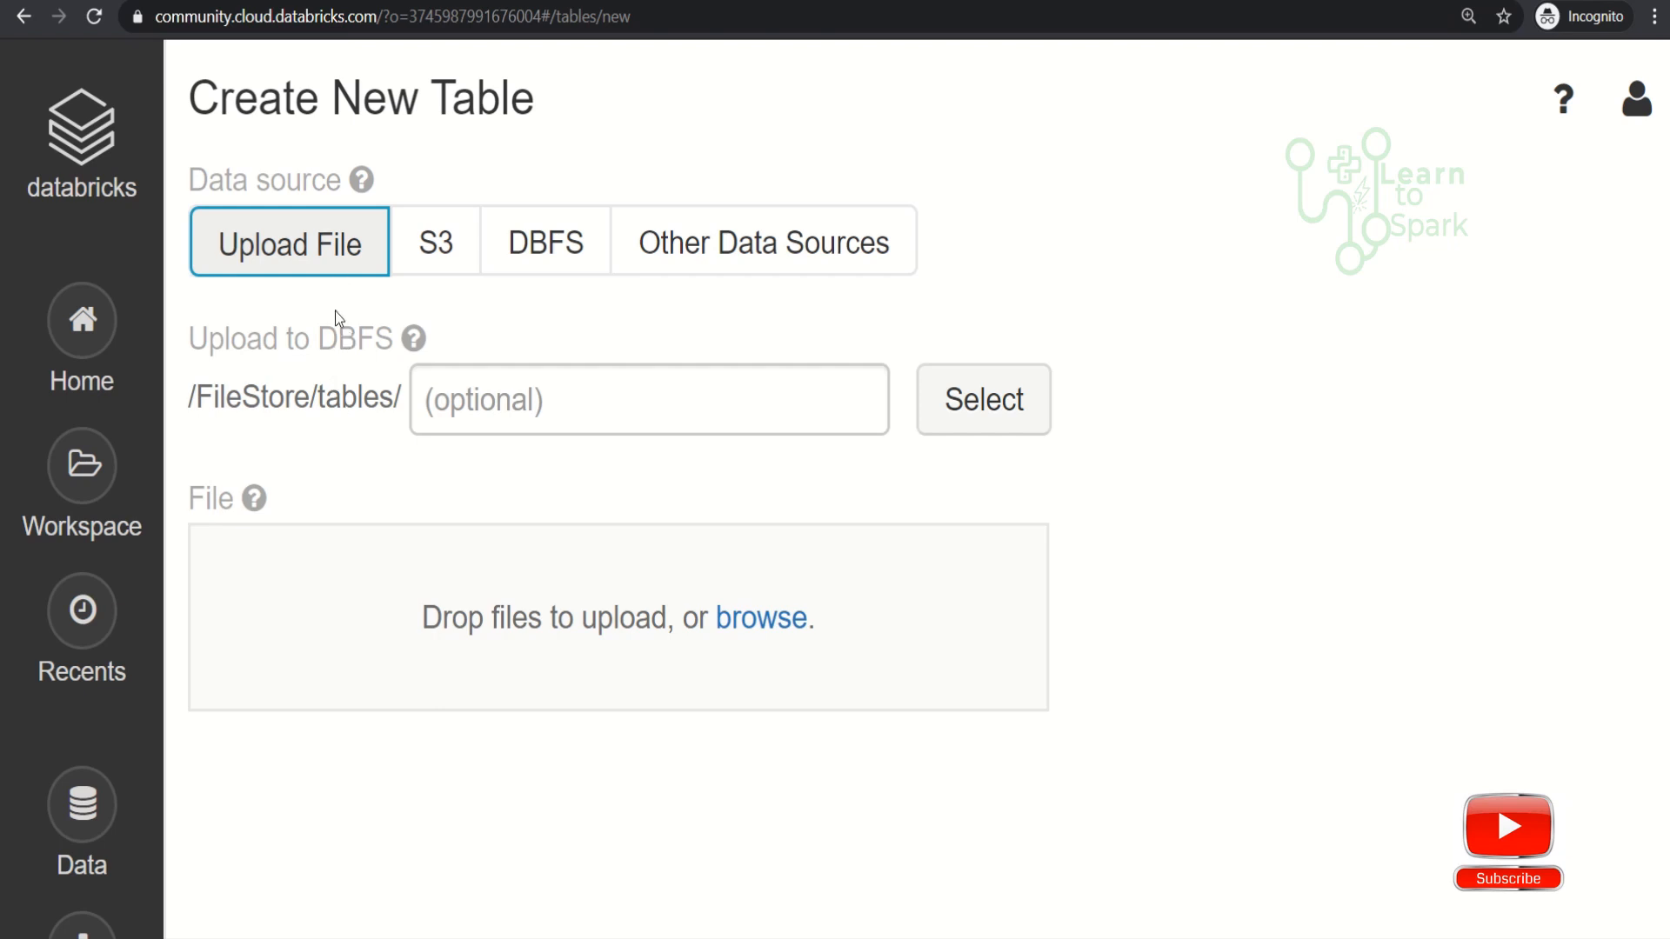
- Review the S3, DBFS and Other Data Sources options for the new table, including the available connectors
click(436, 258)
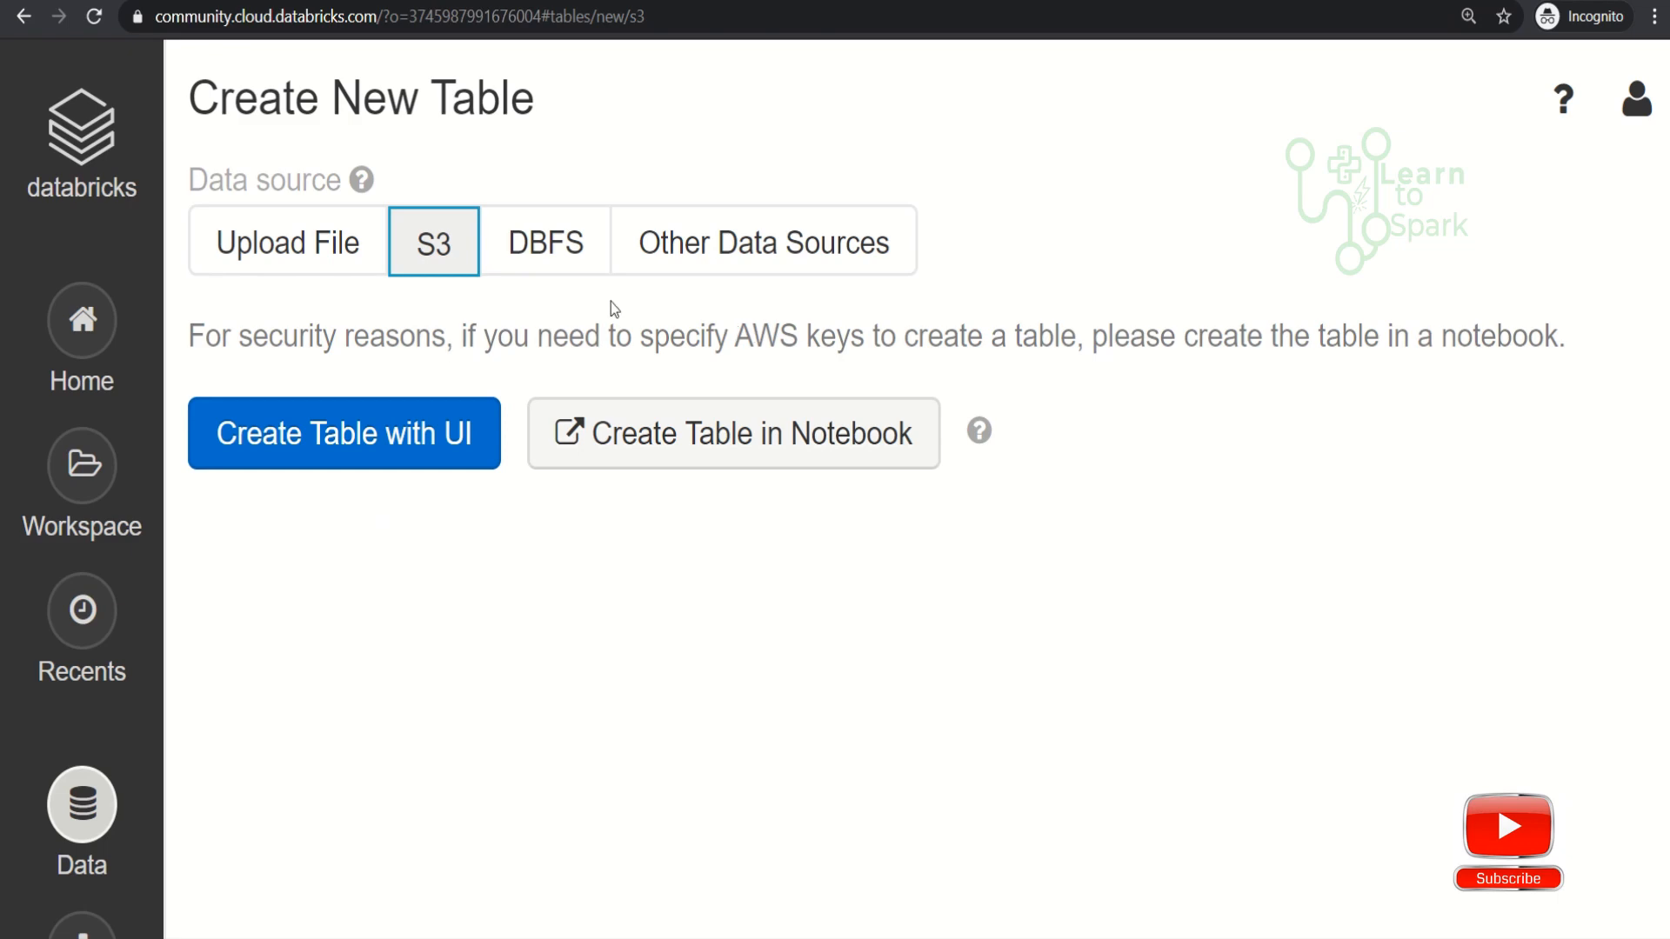
click(554, 266)
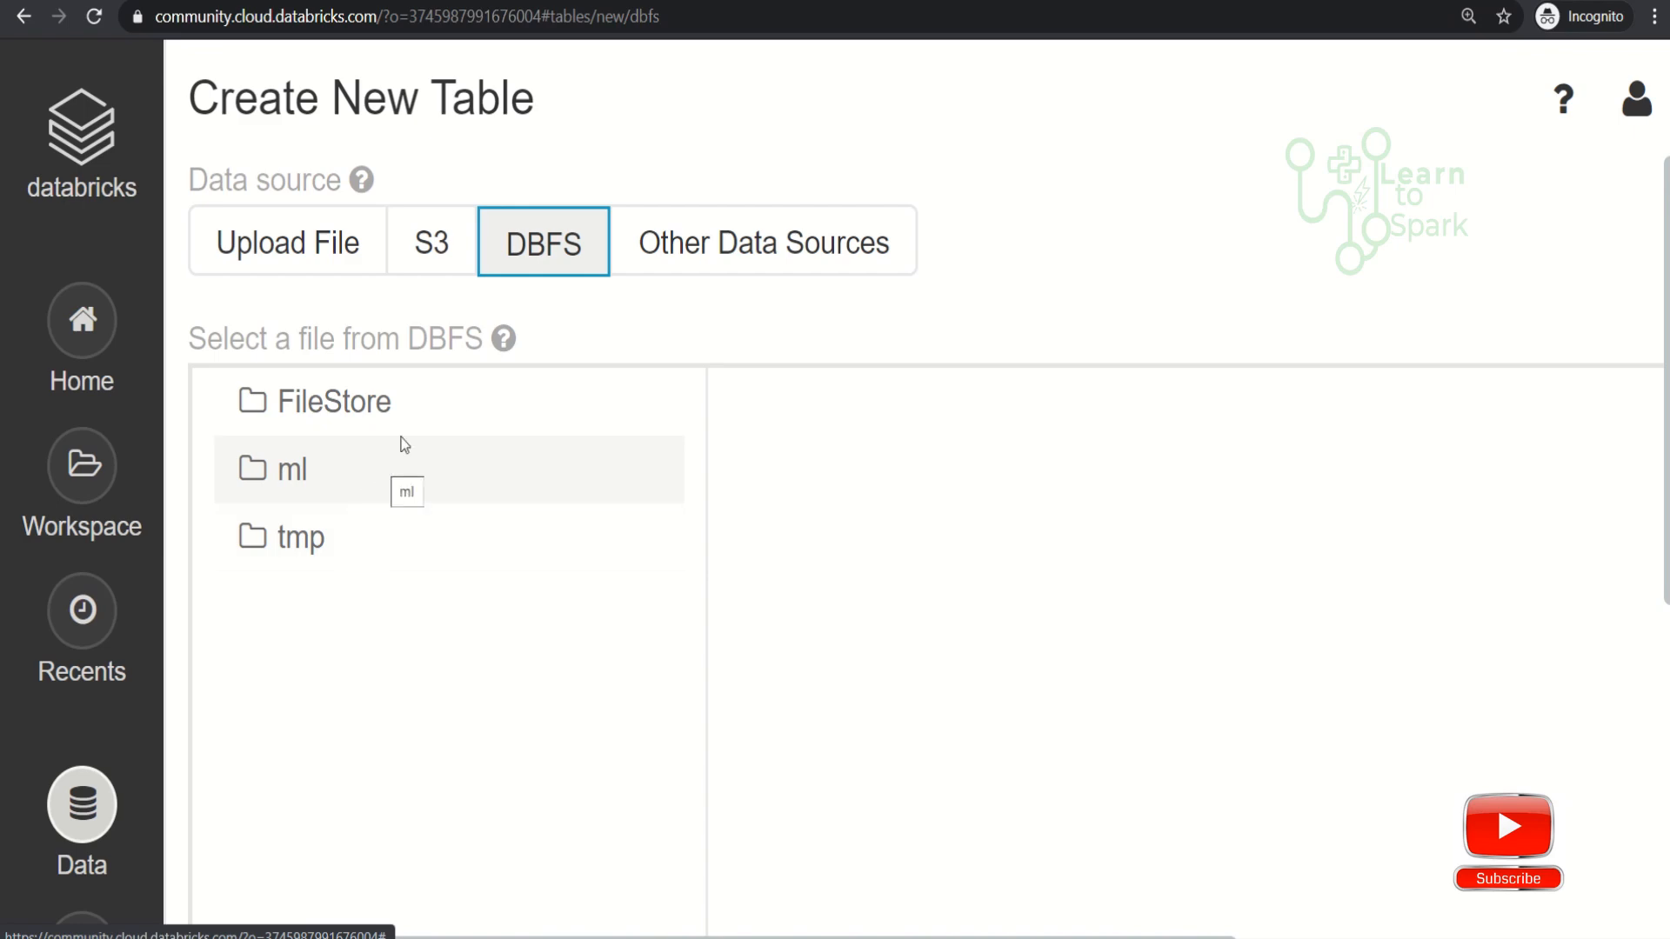
click(701, 260)
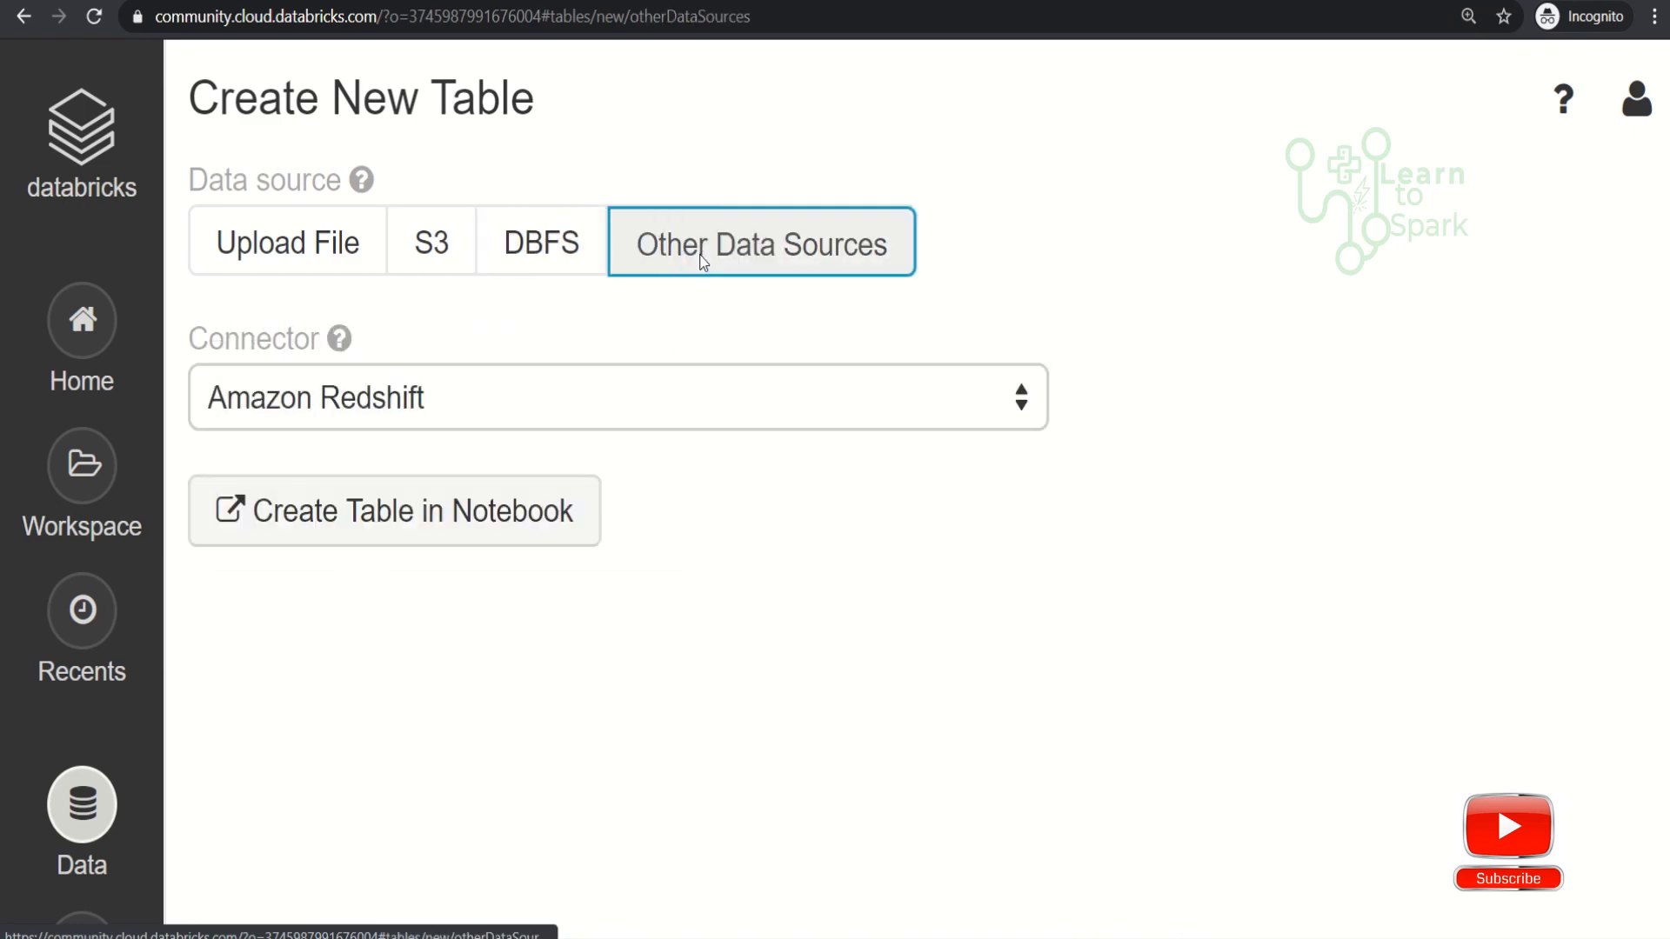
click(1027, 412)
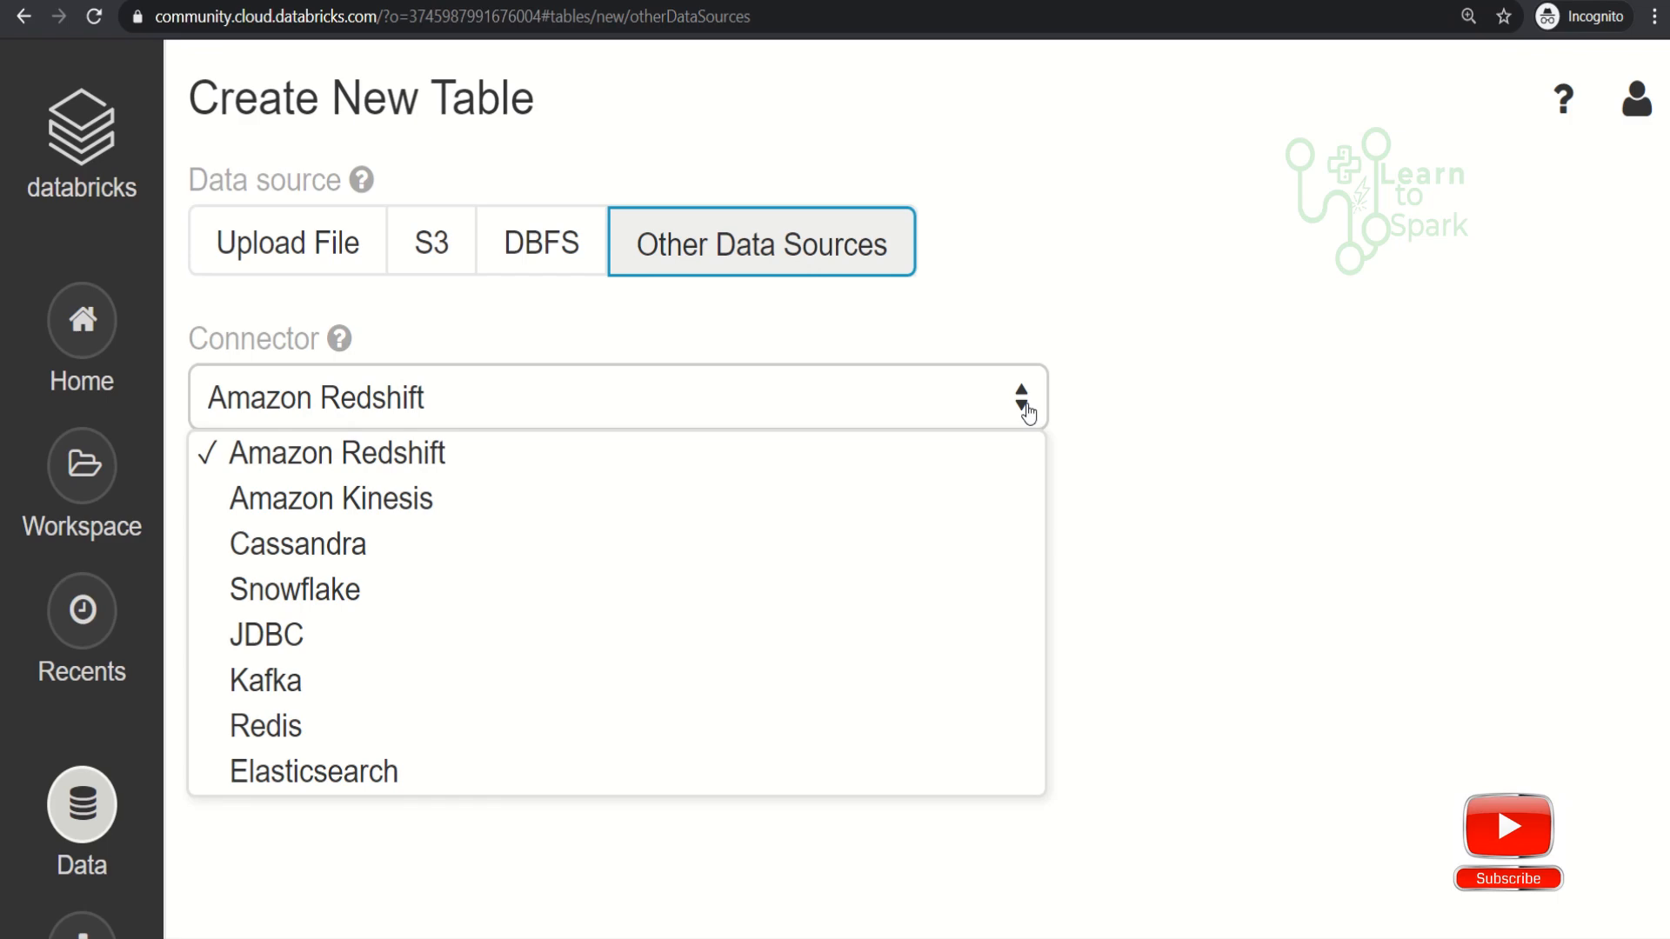
click(1027, 412)
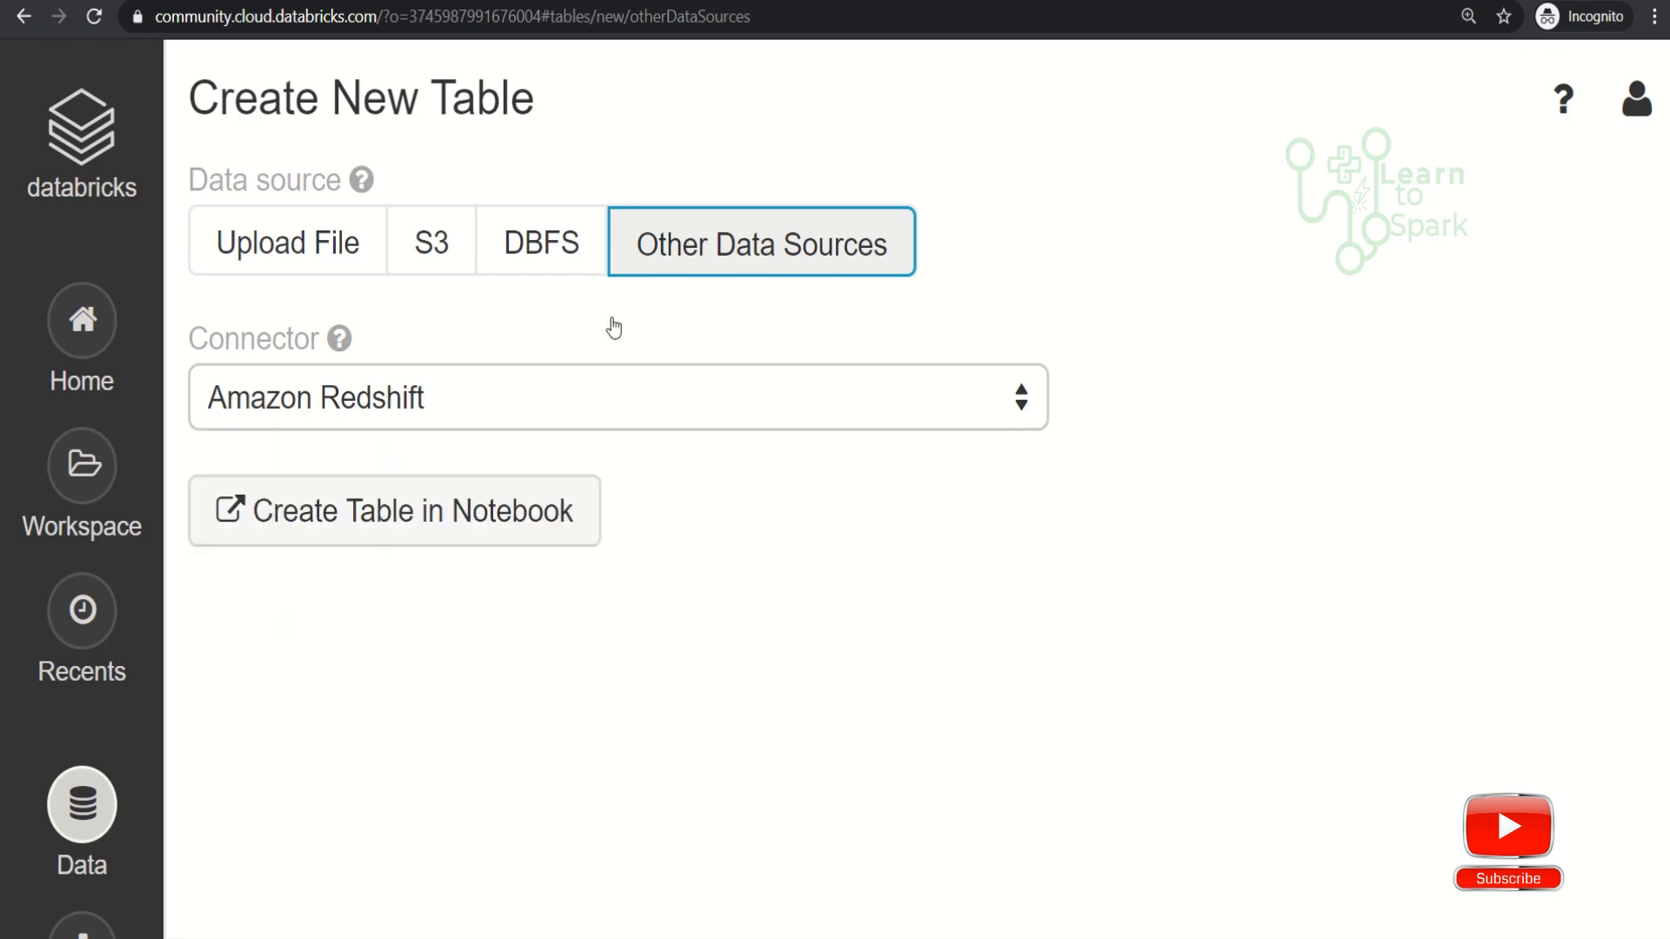
- Upload the local file input1 from the splitcol folder to DBFS and highlight its uploaded path
click(326, 254)
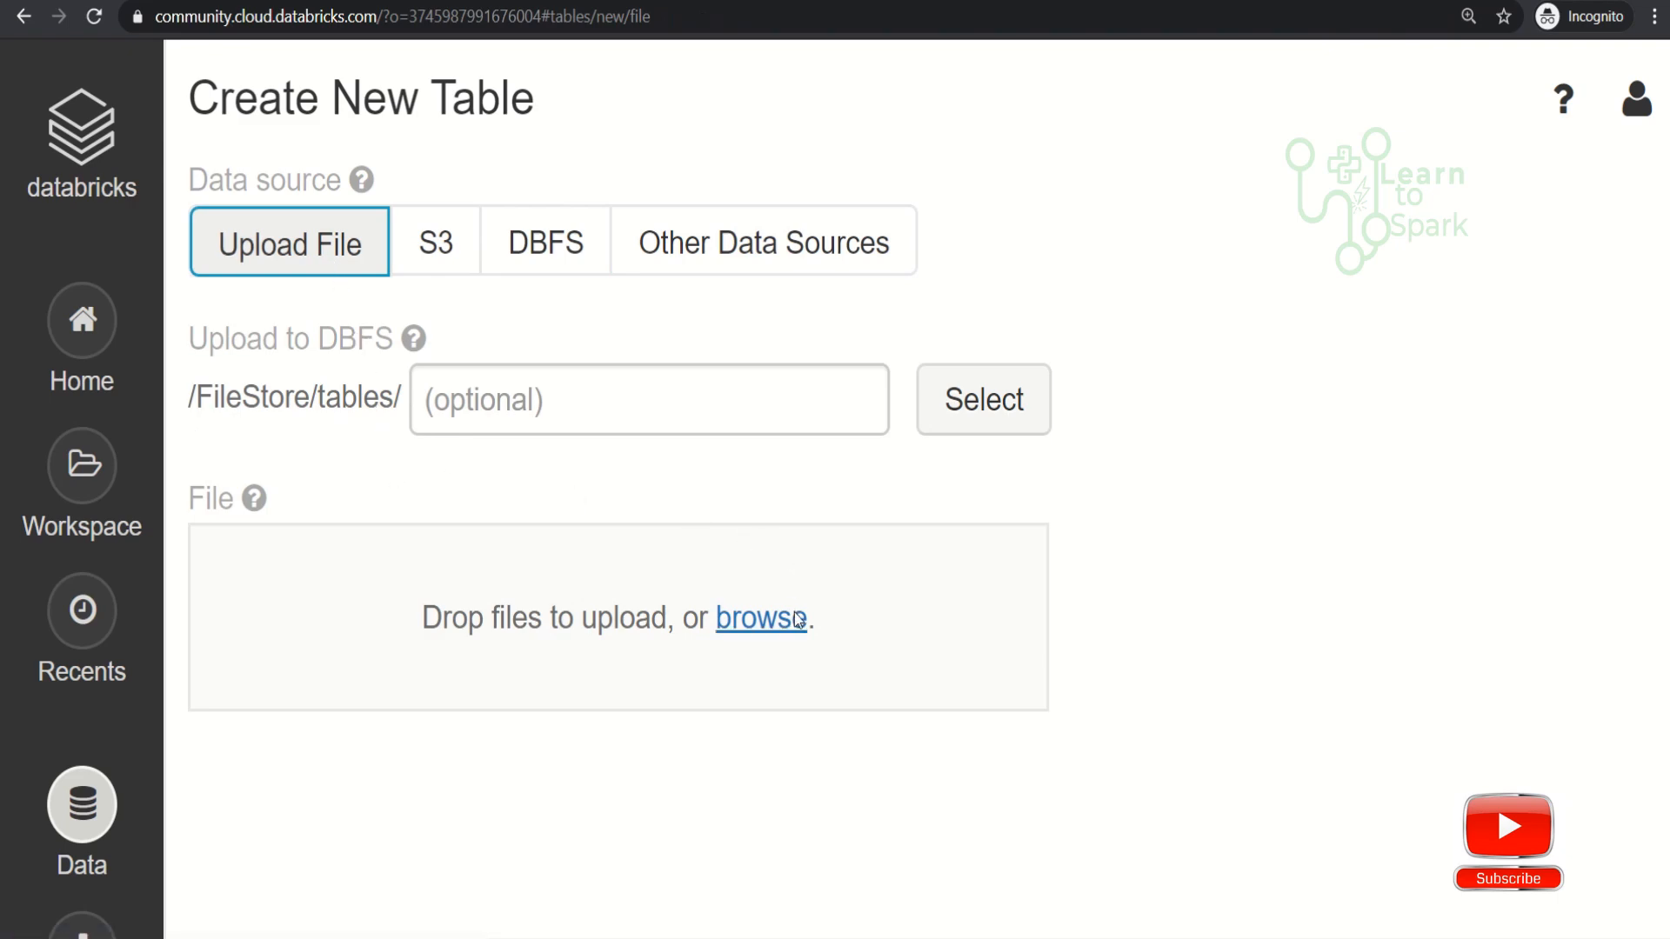
click(761, 618)
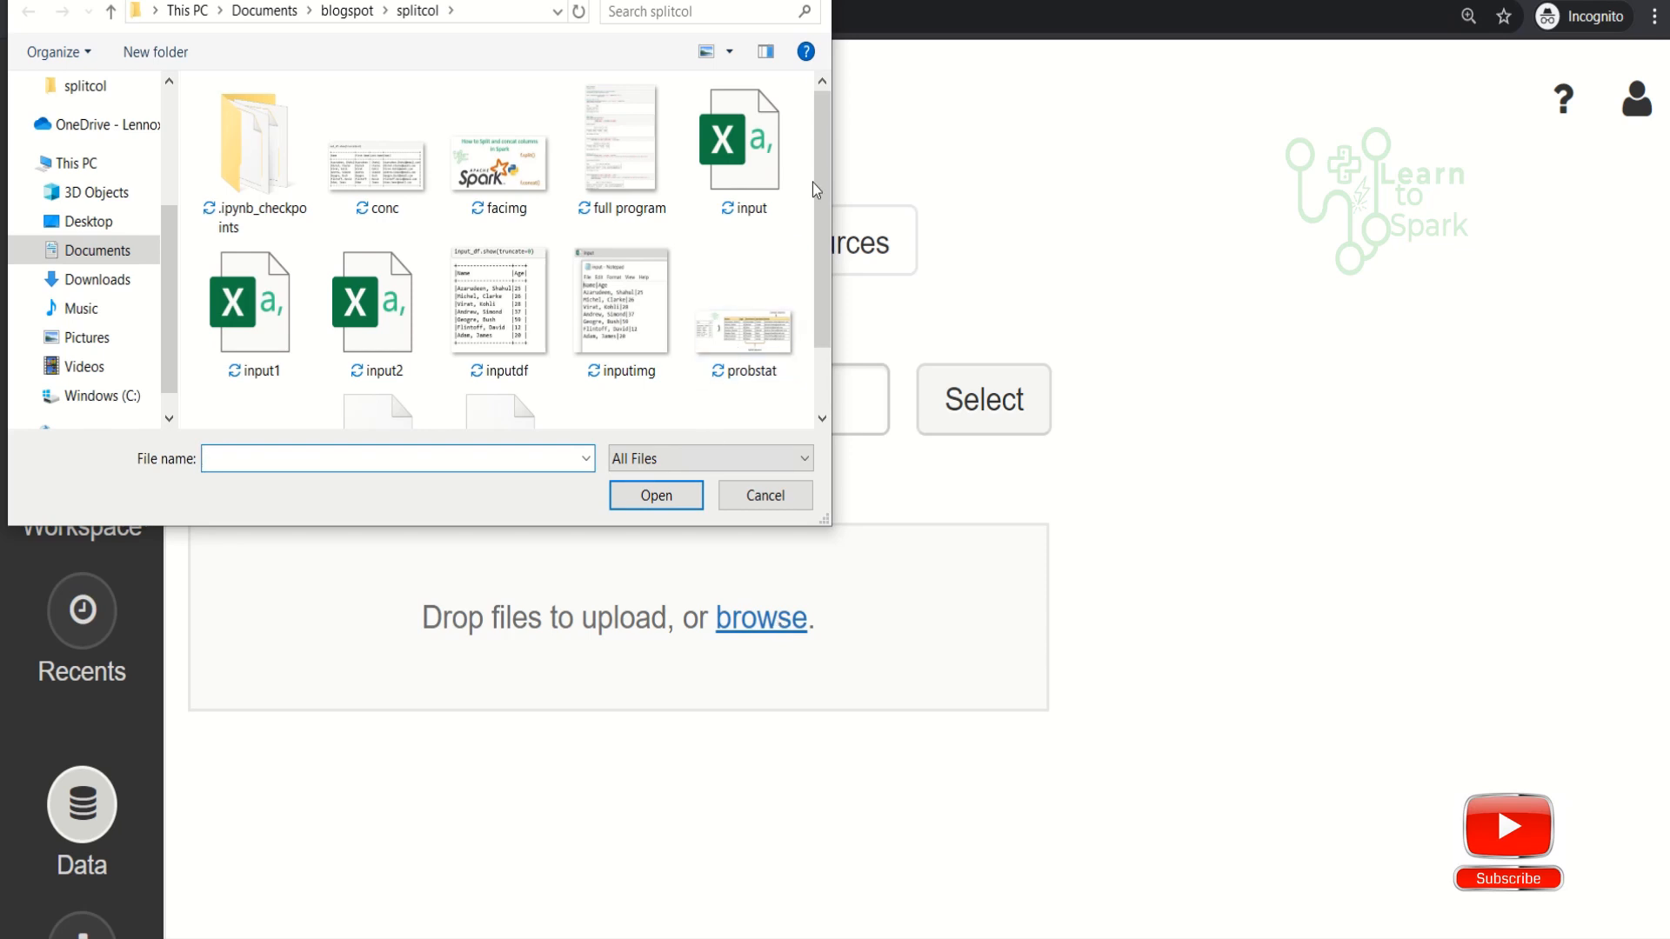
drag(824, 185, 822, 264)
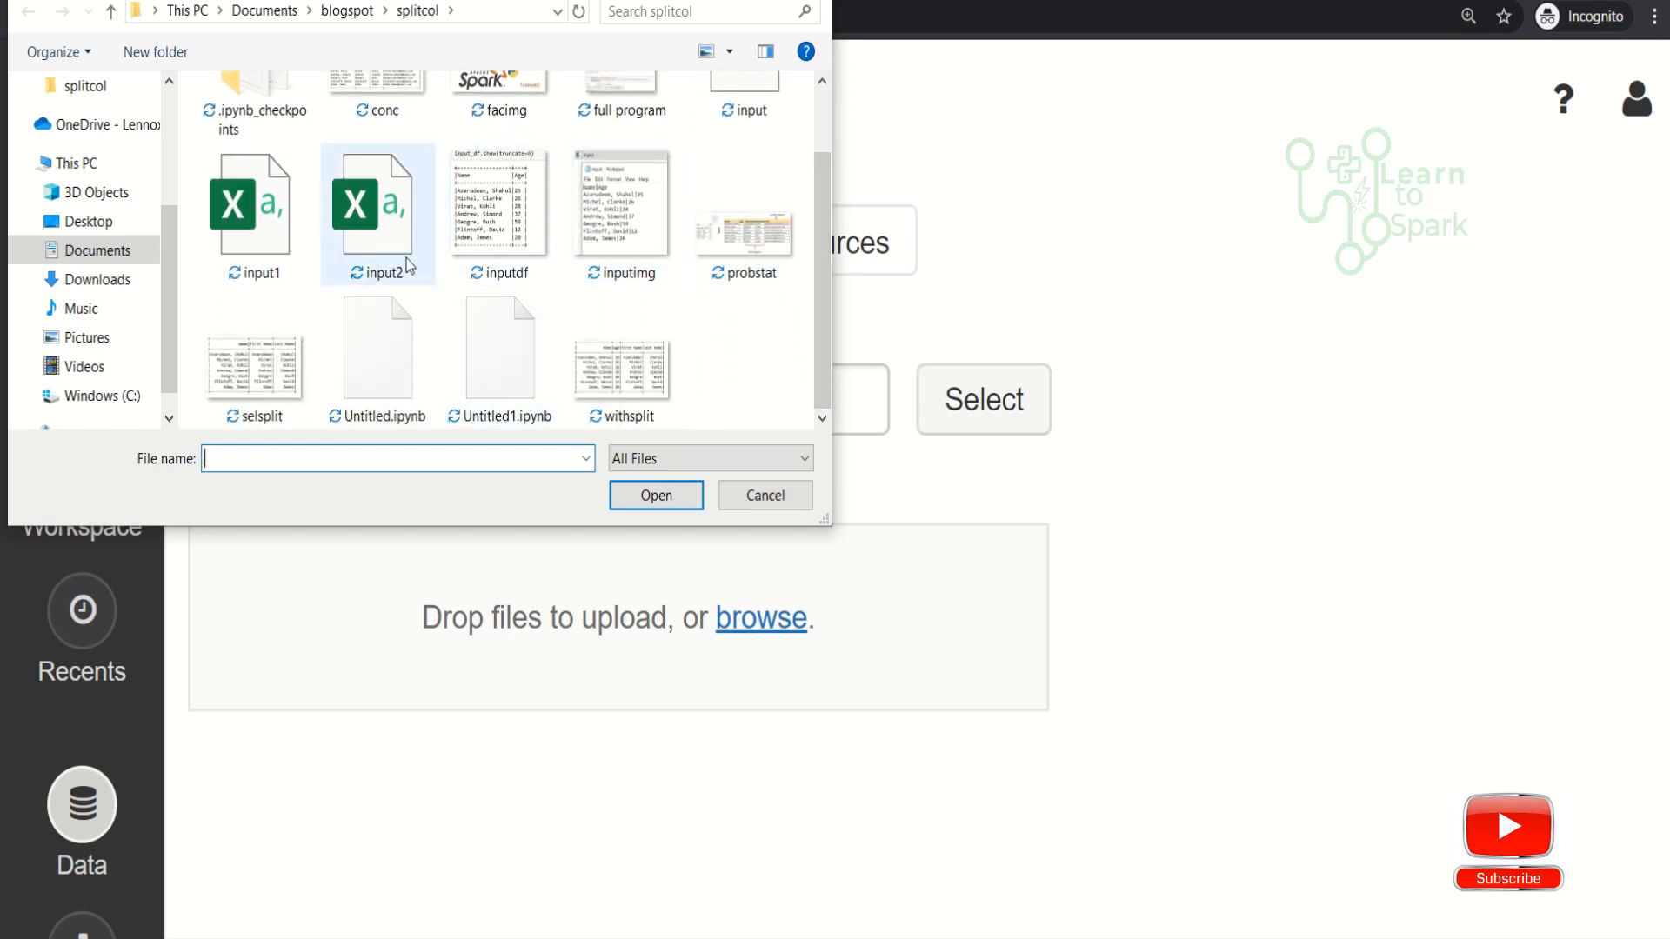
click(283, 240)
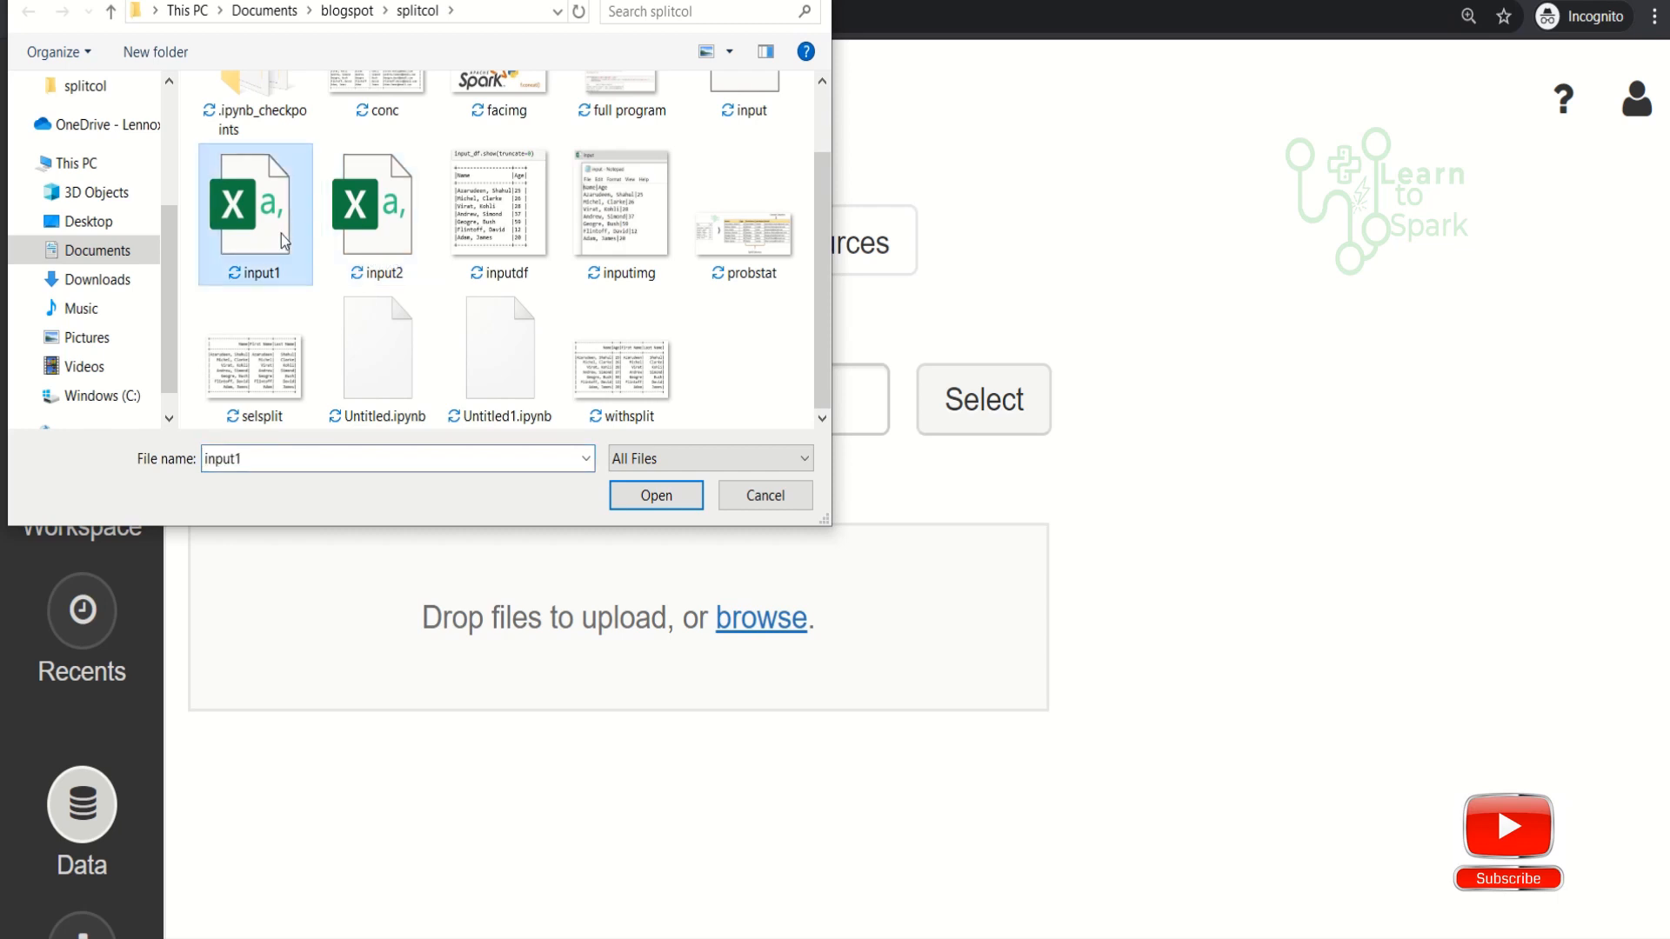
click(659, 496)
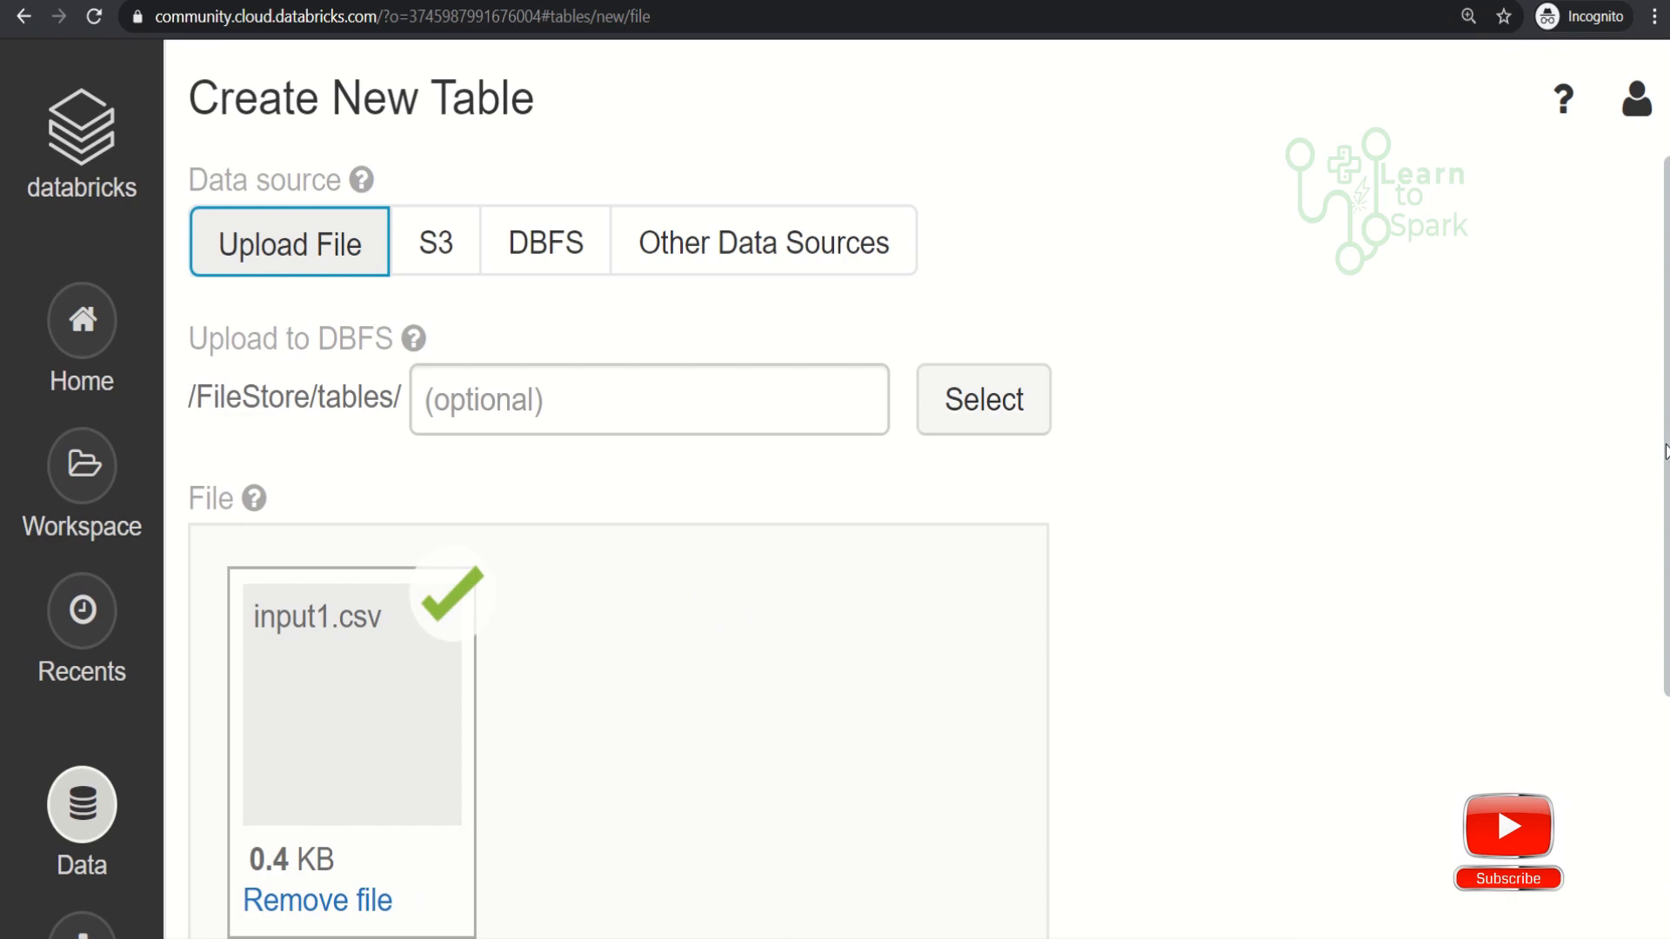
drag(1665, 450, 1652, 709)
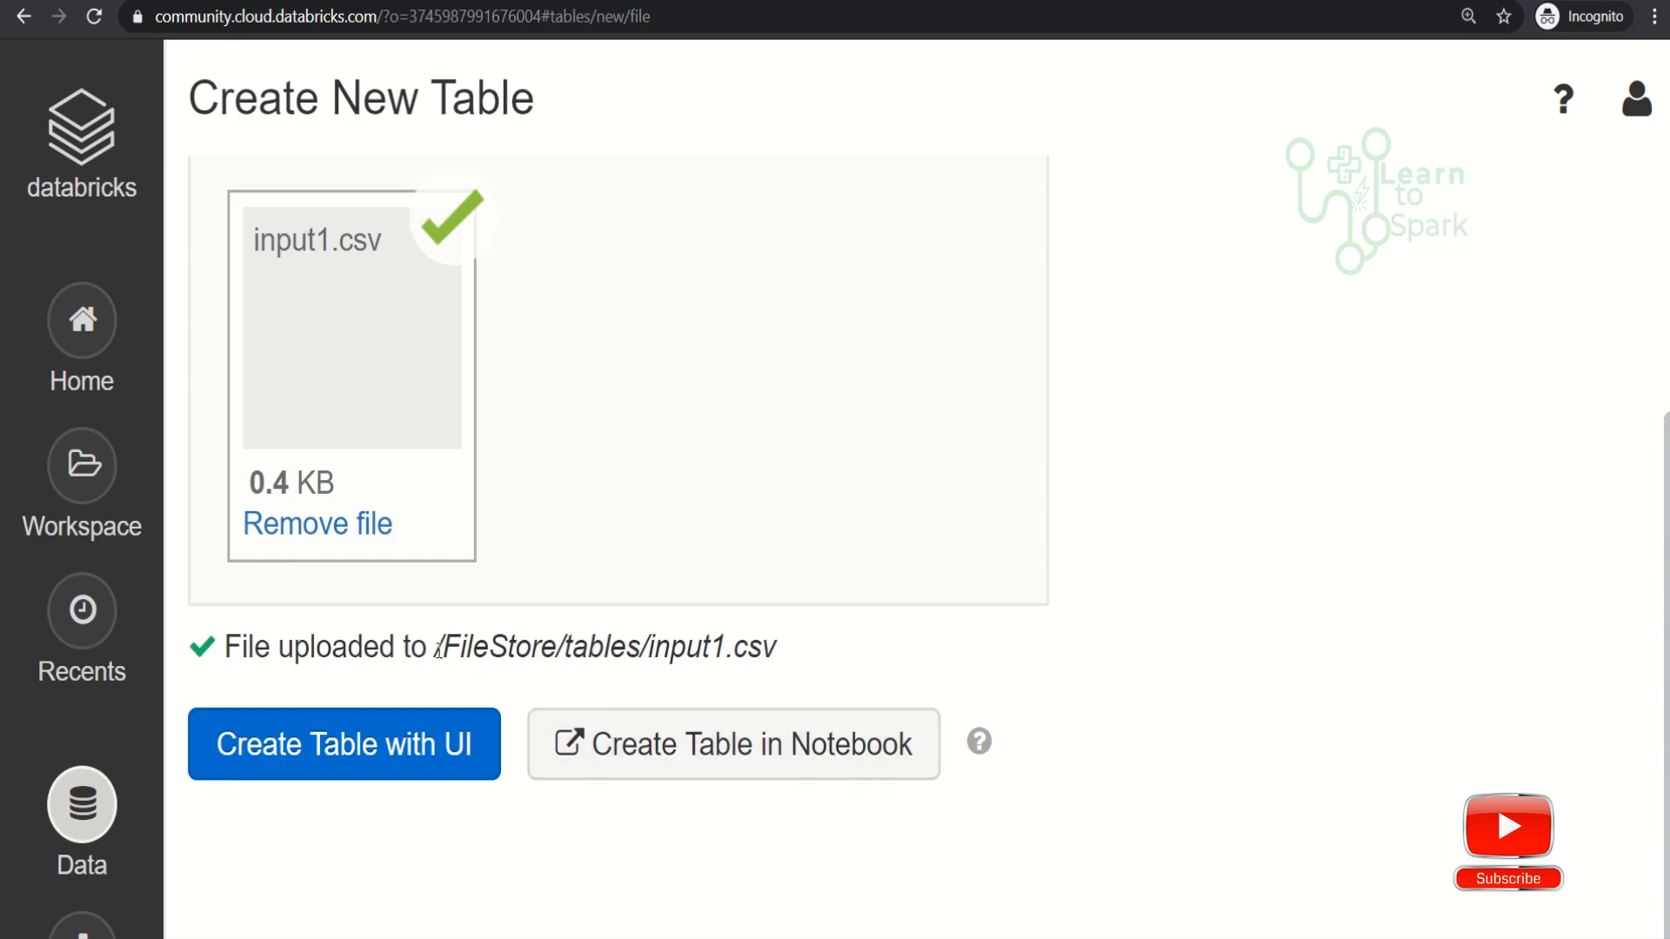
drag(435, 649, 862, 658)
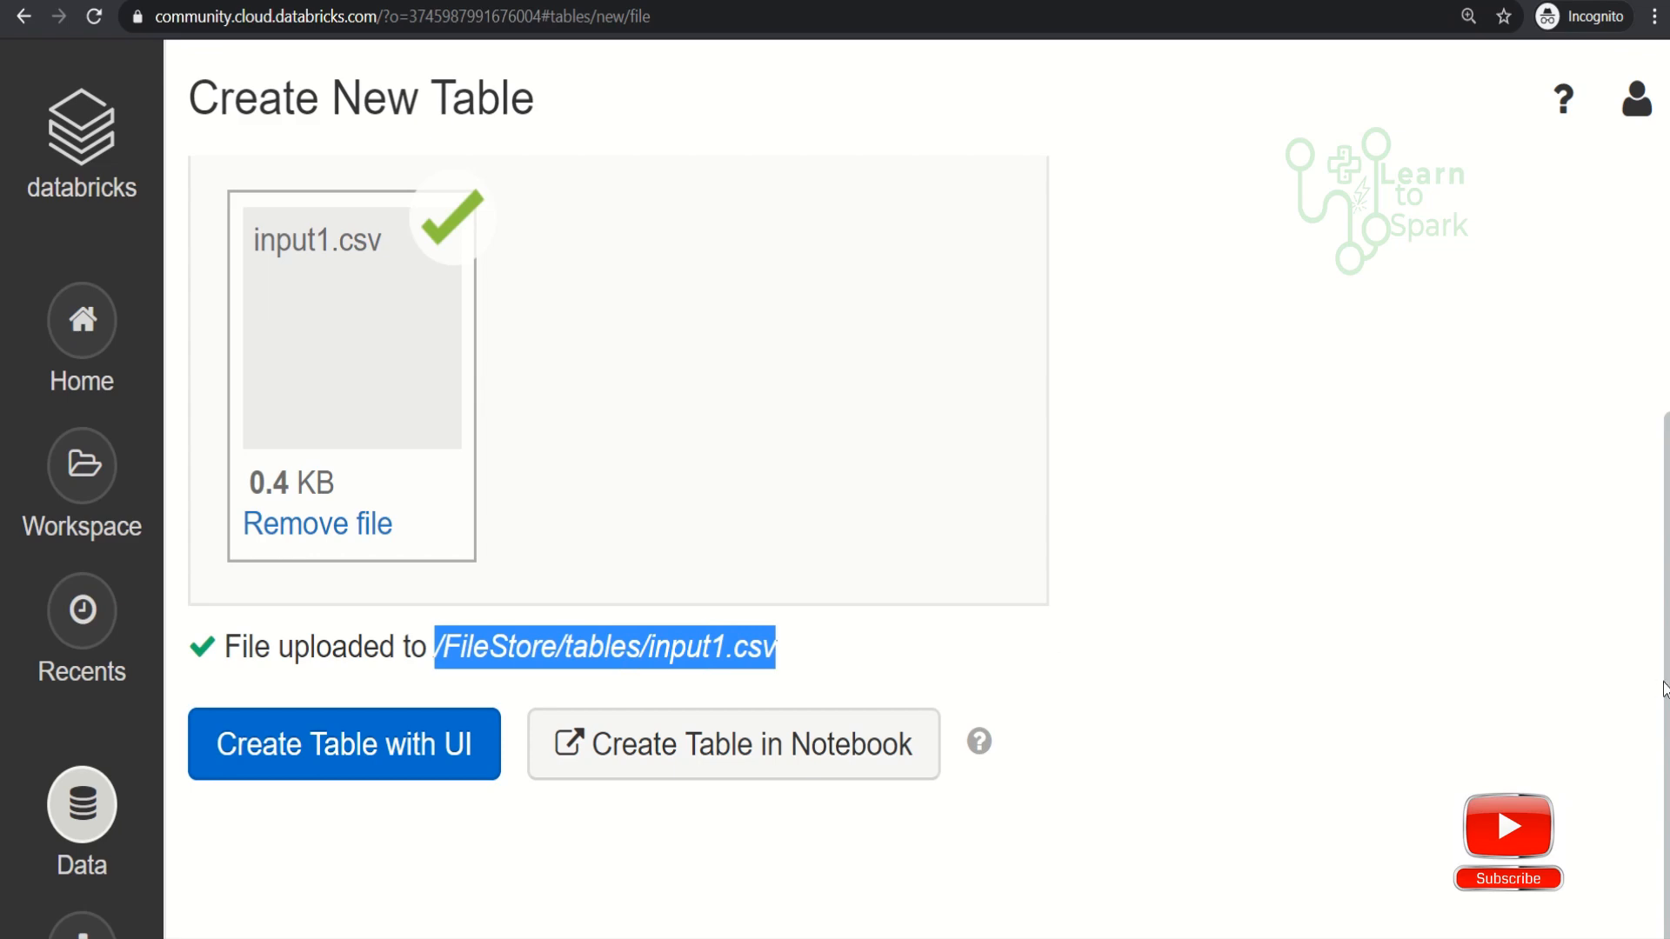
- Select /FileStore/tables/input1.csv from DBFS as the data source and create the table in a notebook
scroll(1665, 690, up, 4)
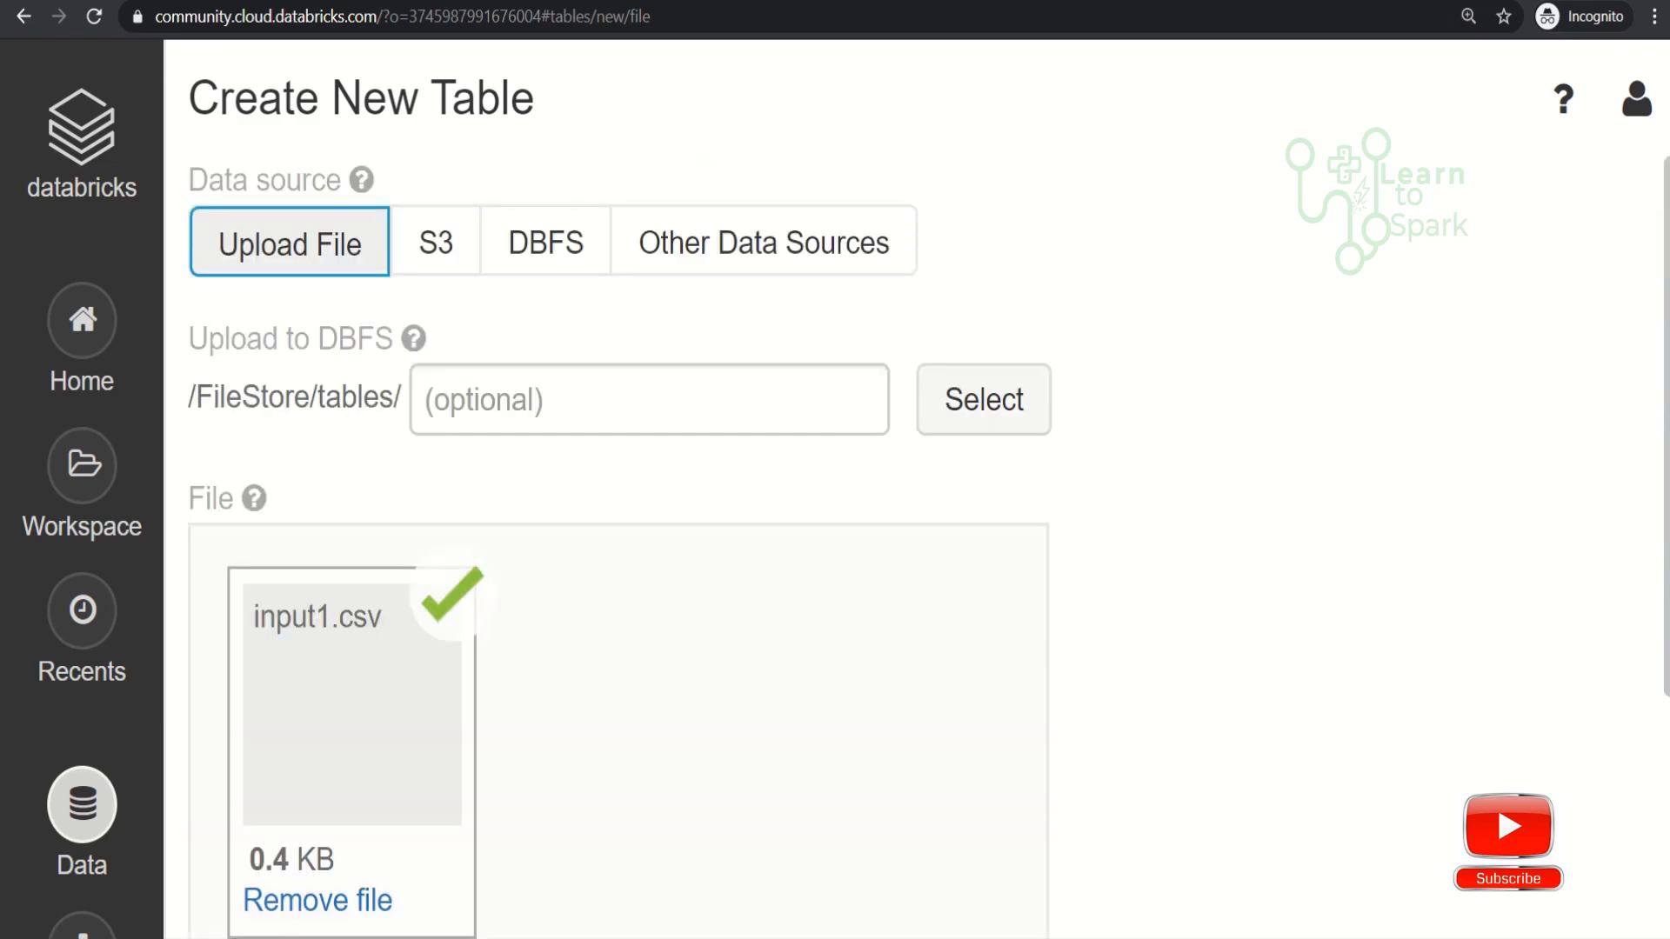
click(566, 251)
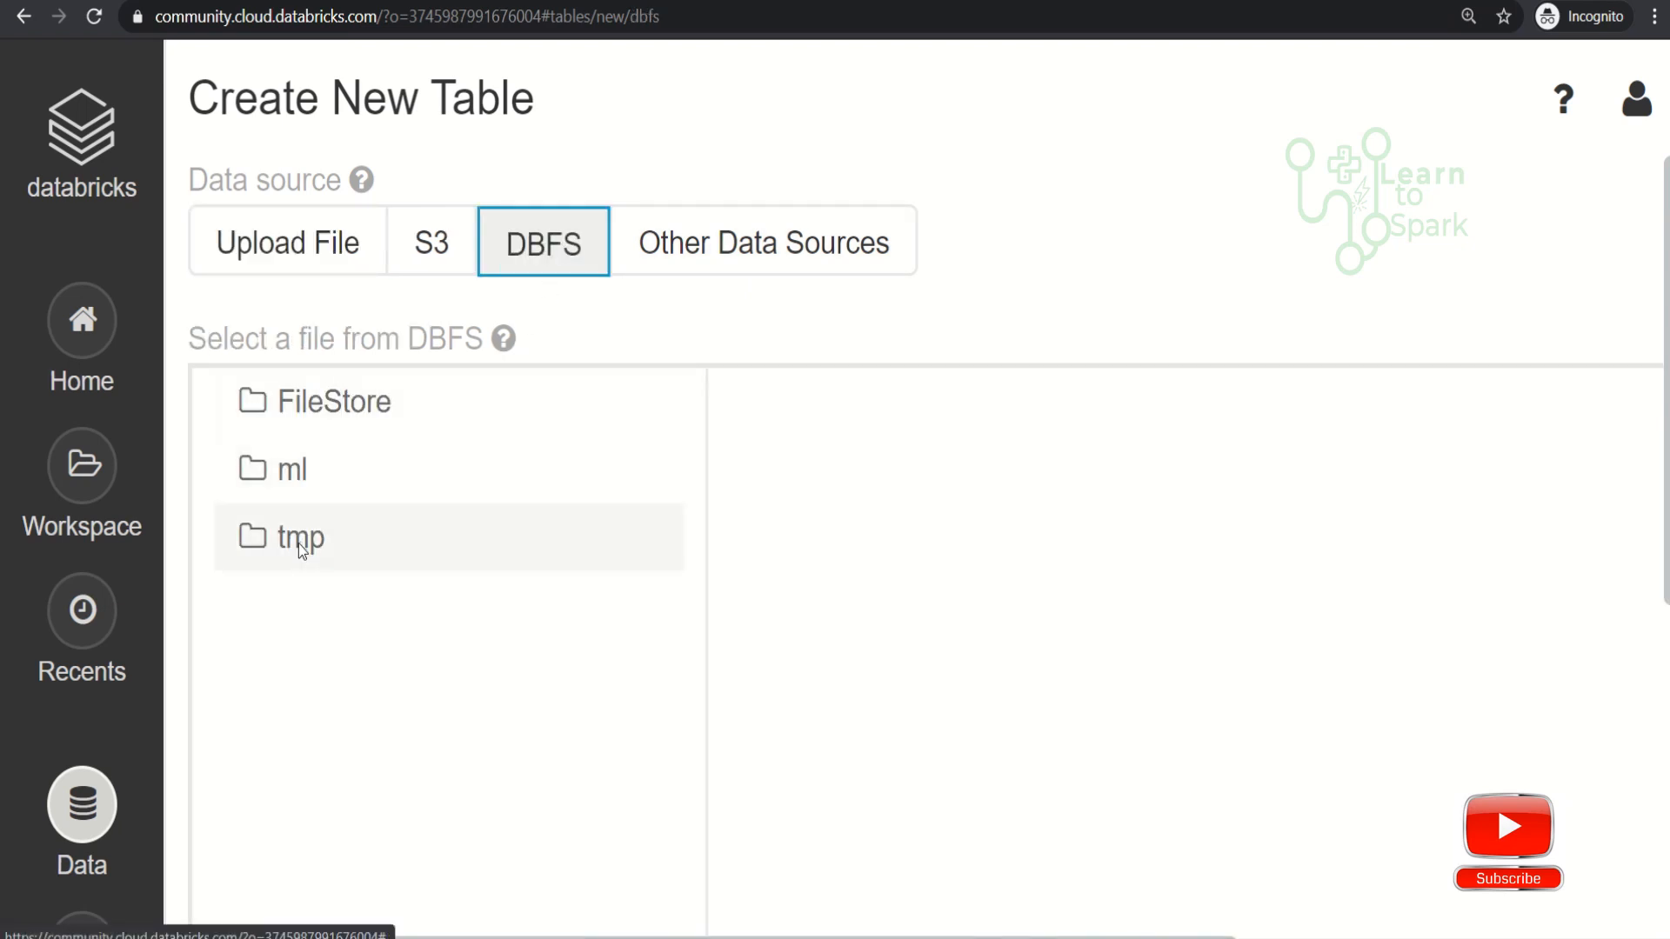
click(299, 545)
click(337, 400)
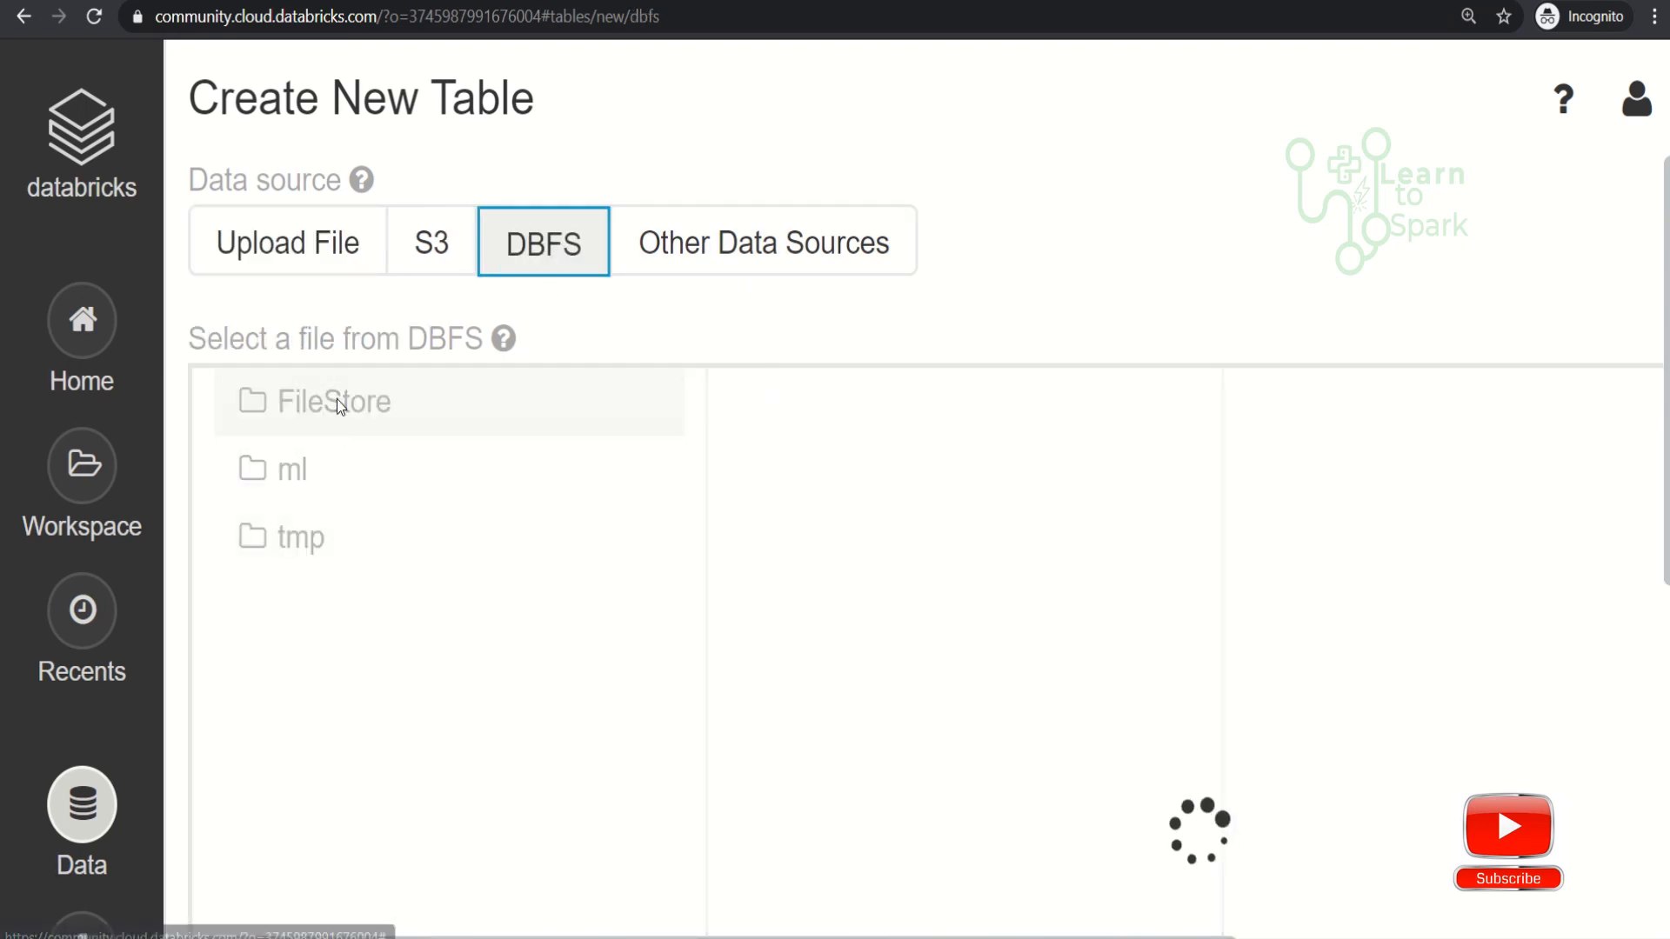
click(843, 477)
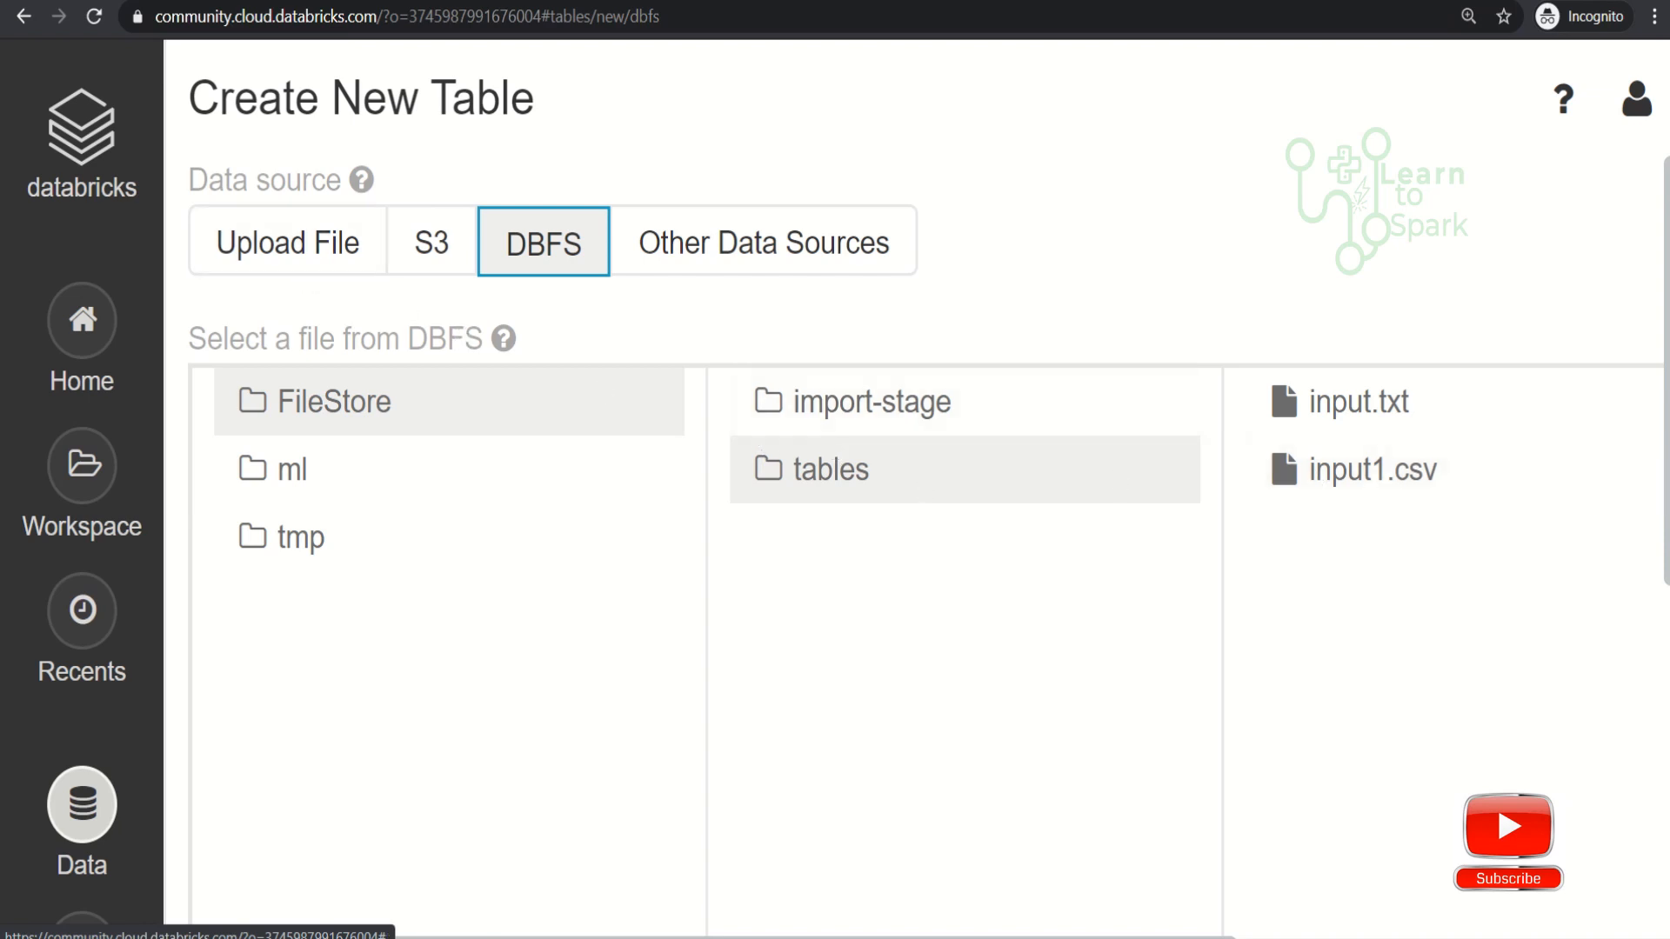
click(1331, 473)
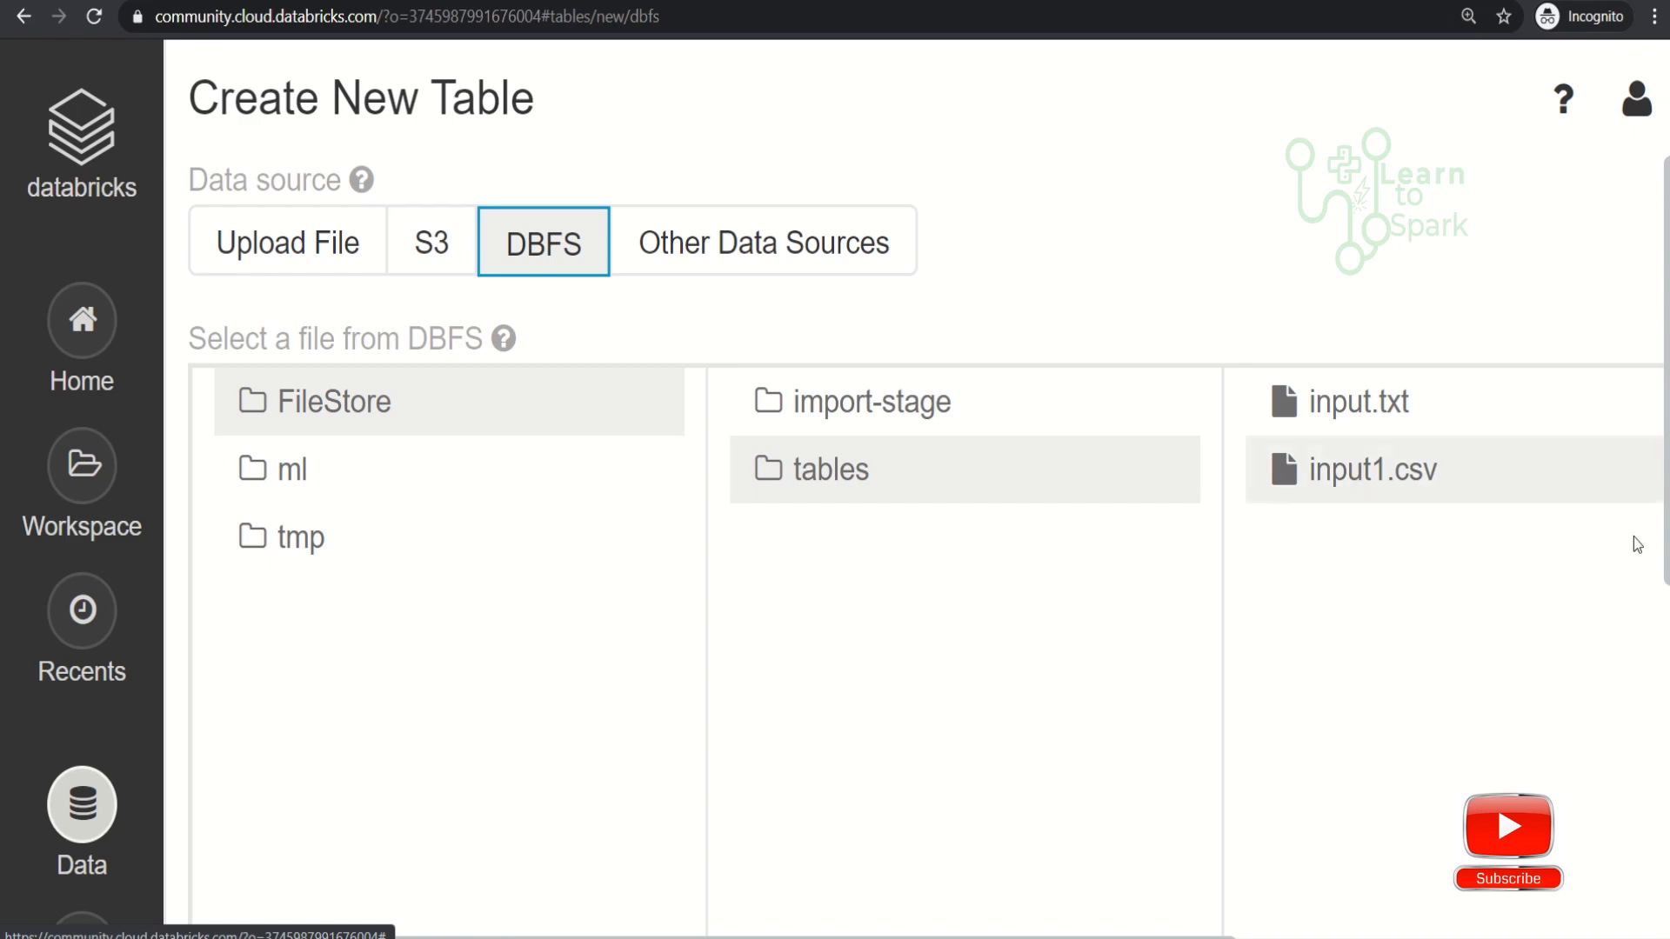
scroll(1667, 553, down, 5)
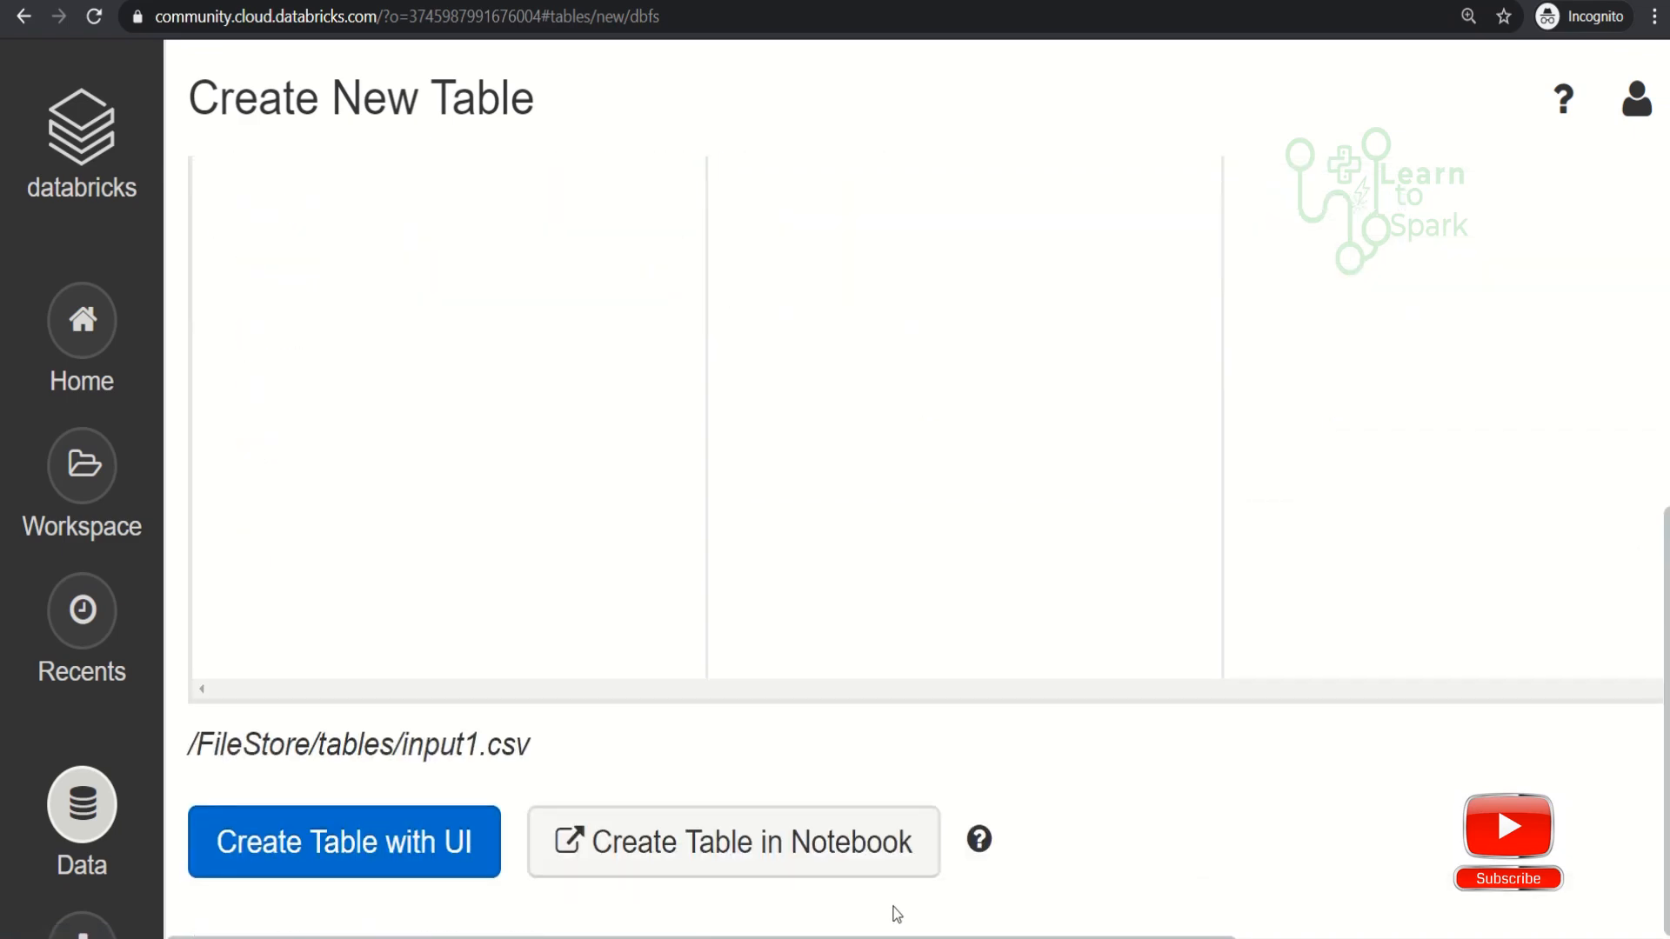
click(806, 849)
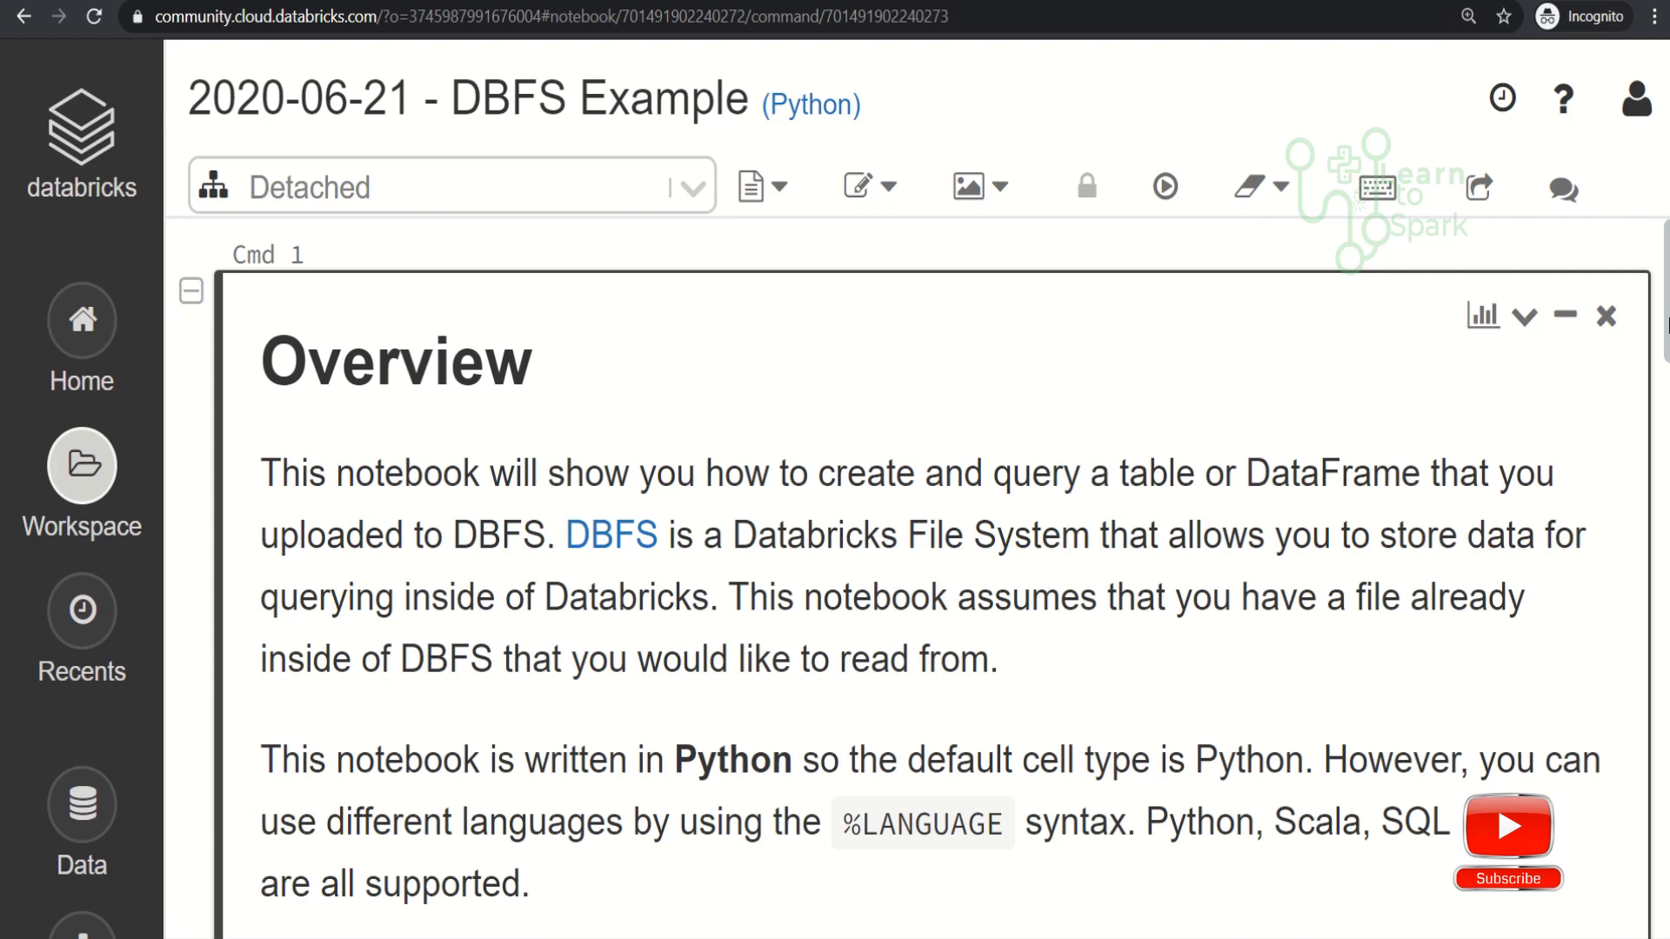
- Examine the notebook's overview and the file location, file type and CSV option variables in the loading cell
scroll(1667, 326, down, 1)
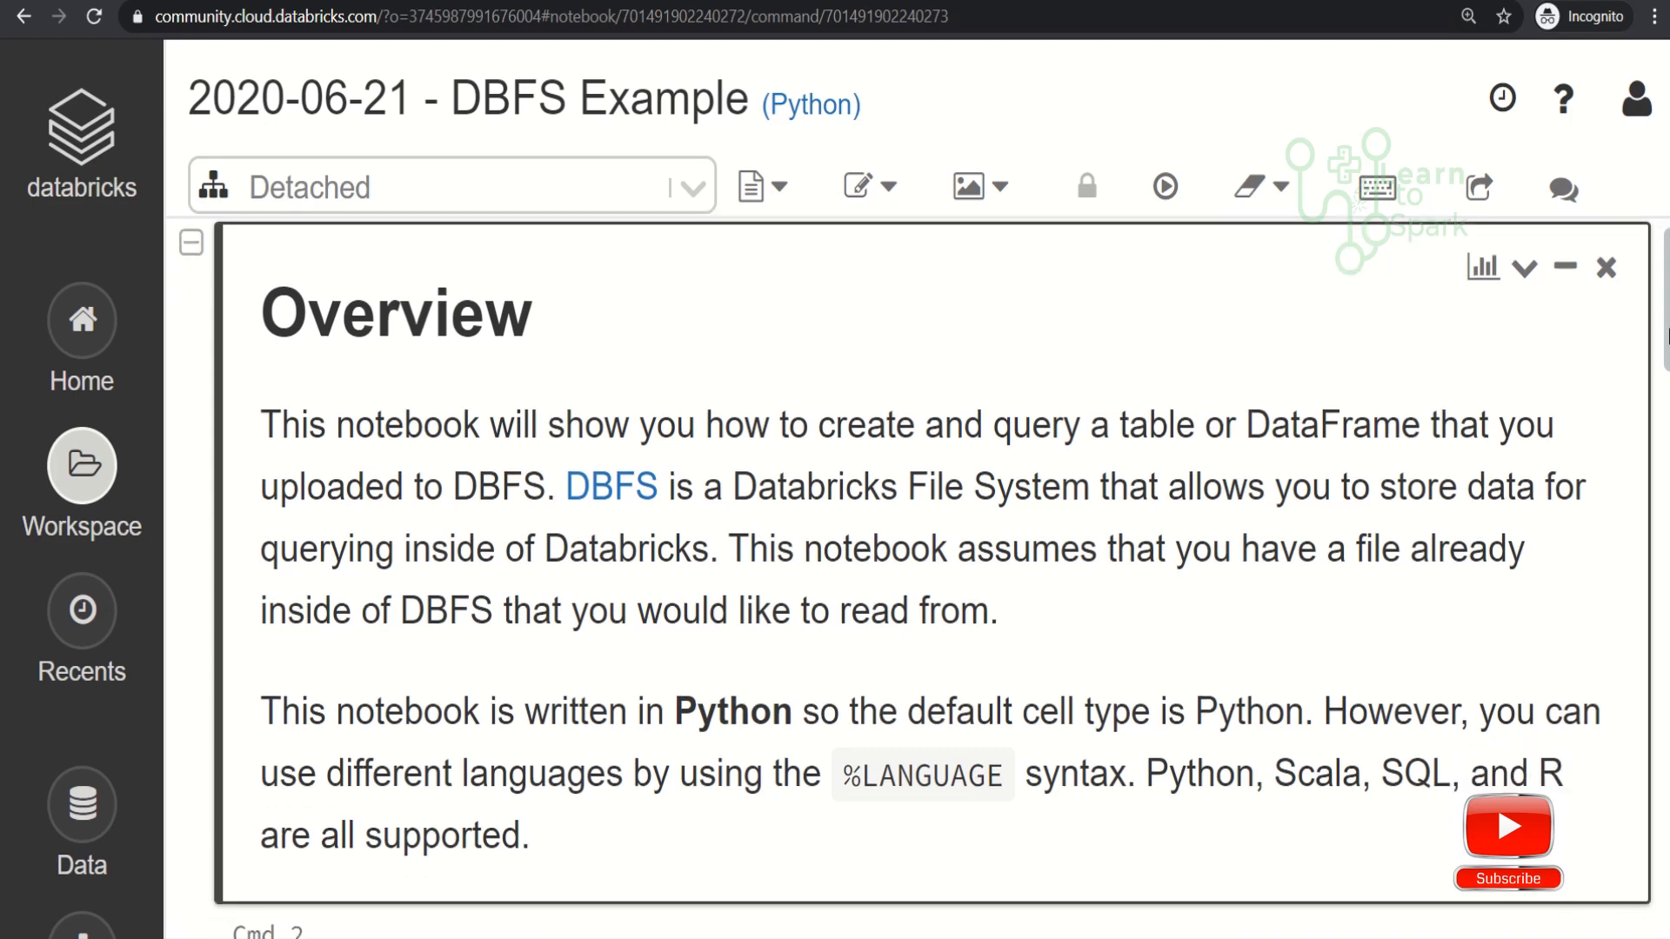
key(ctrl+minus)
key(ctrl+minus)
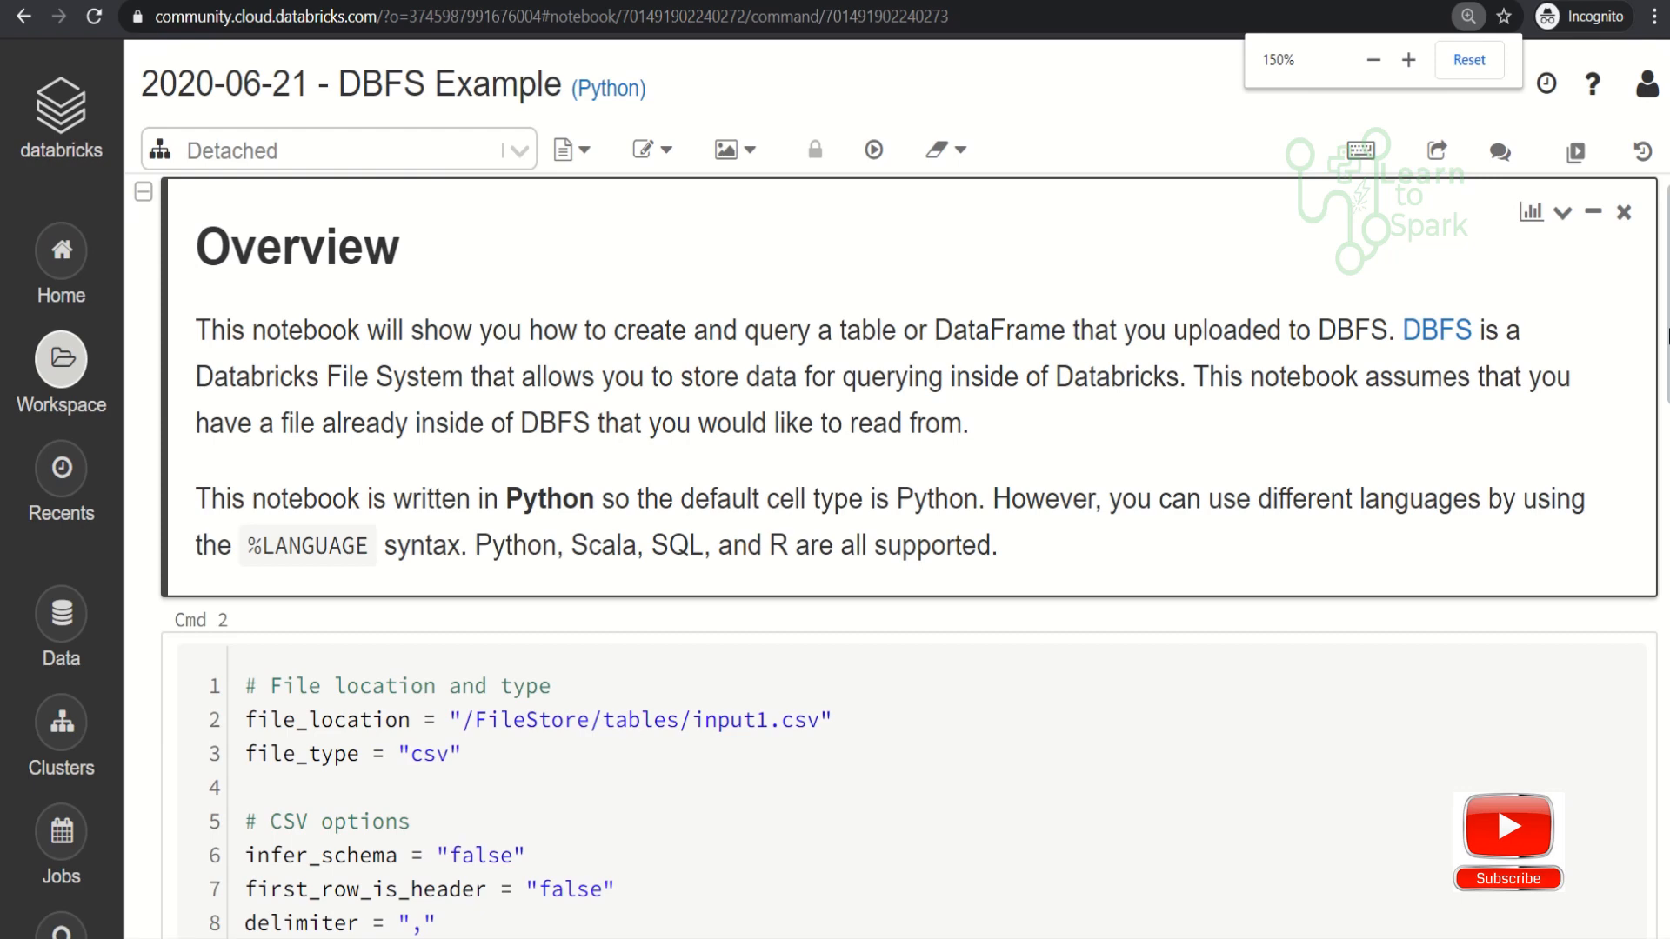
scroll(1666, 335, down, 3)
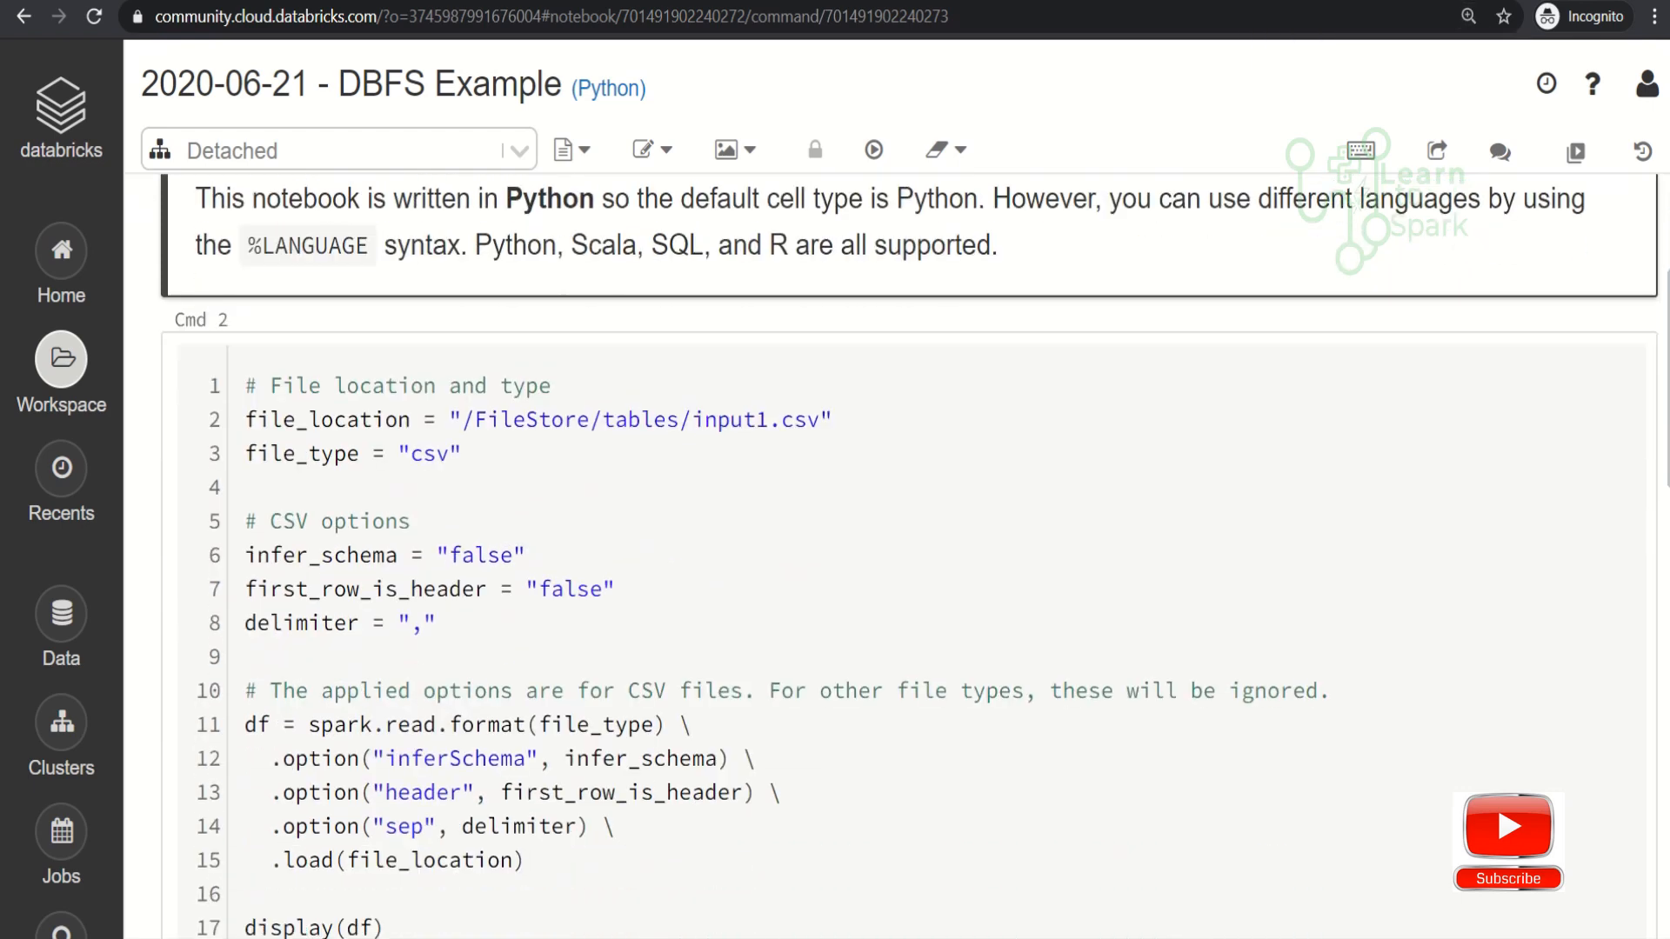
scroll(909, 556, down, 2)
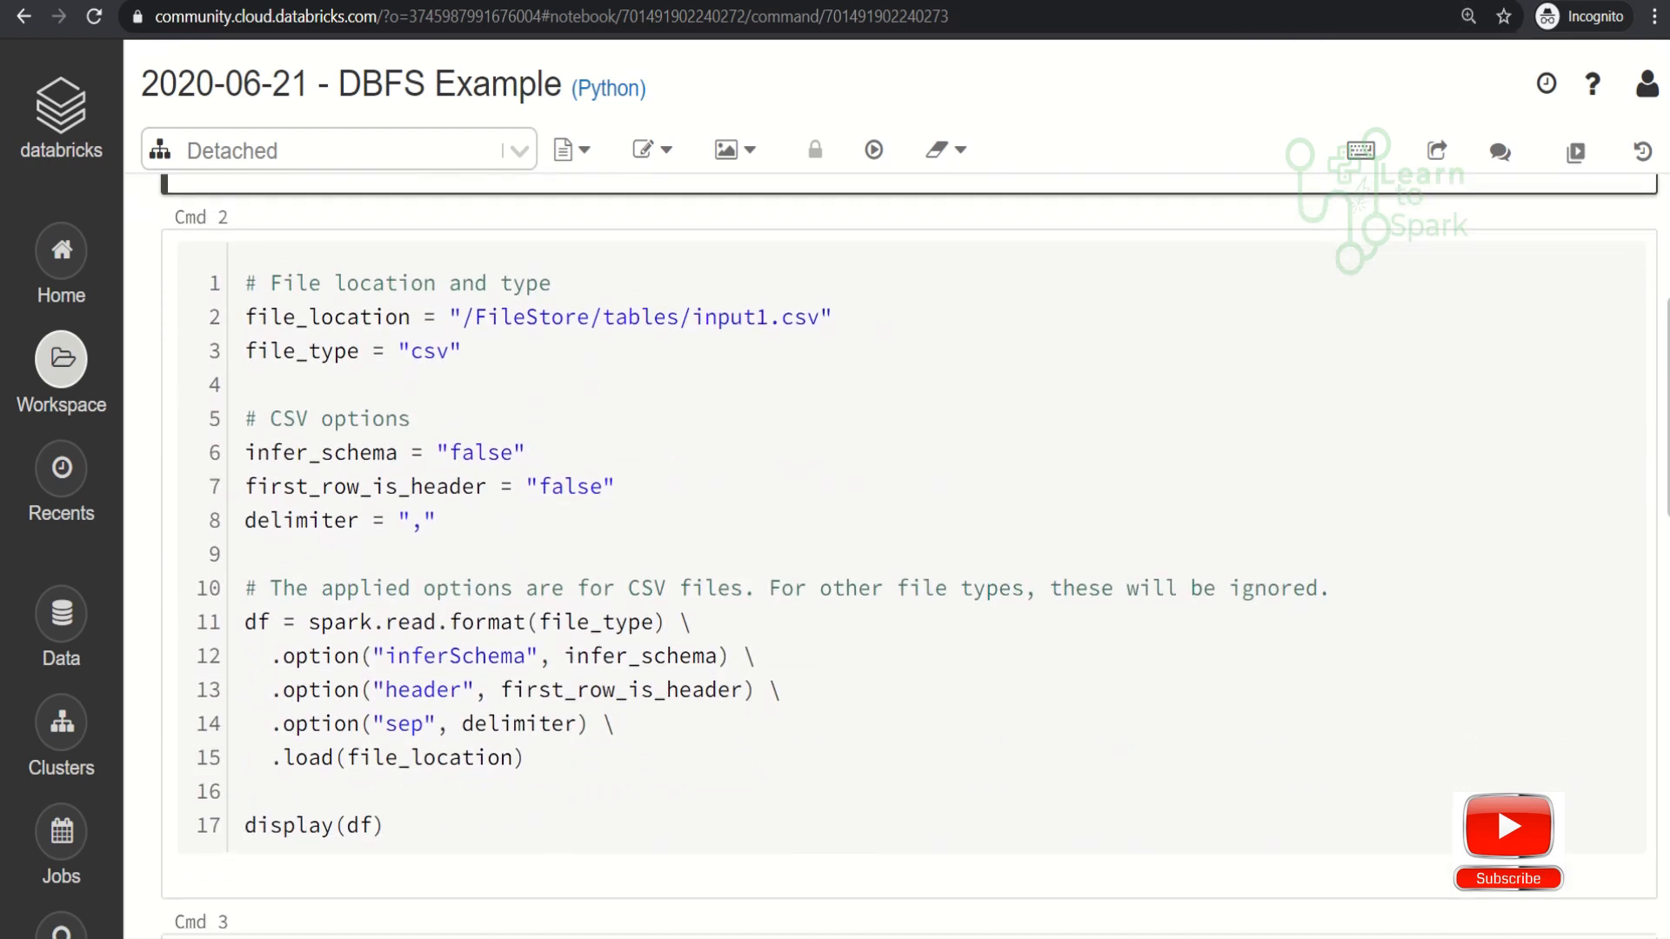
scroll(909, 556, down, 1)
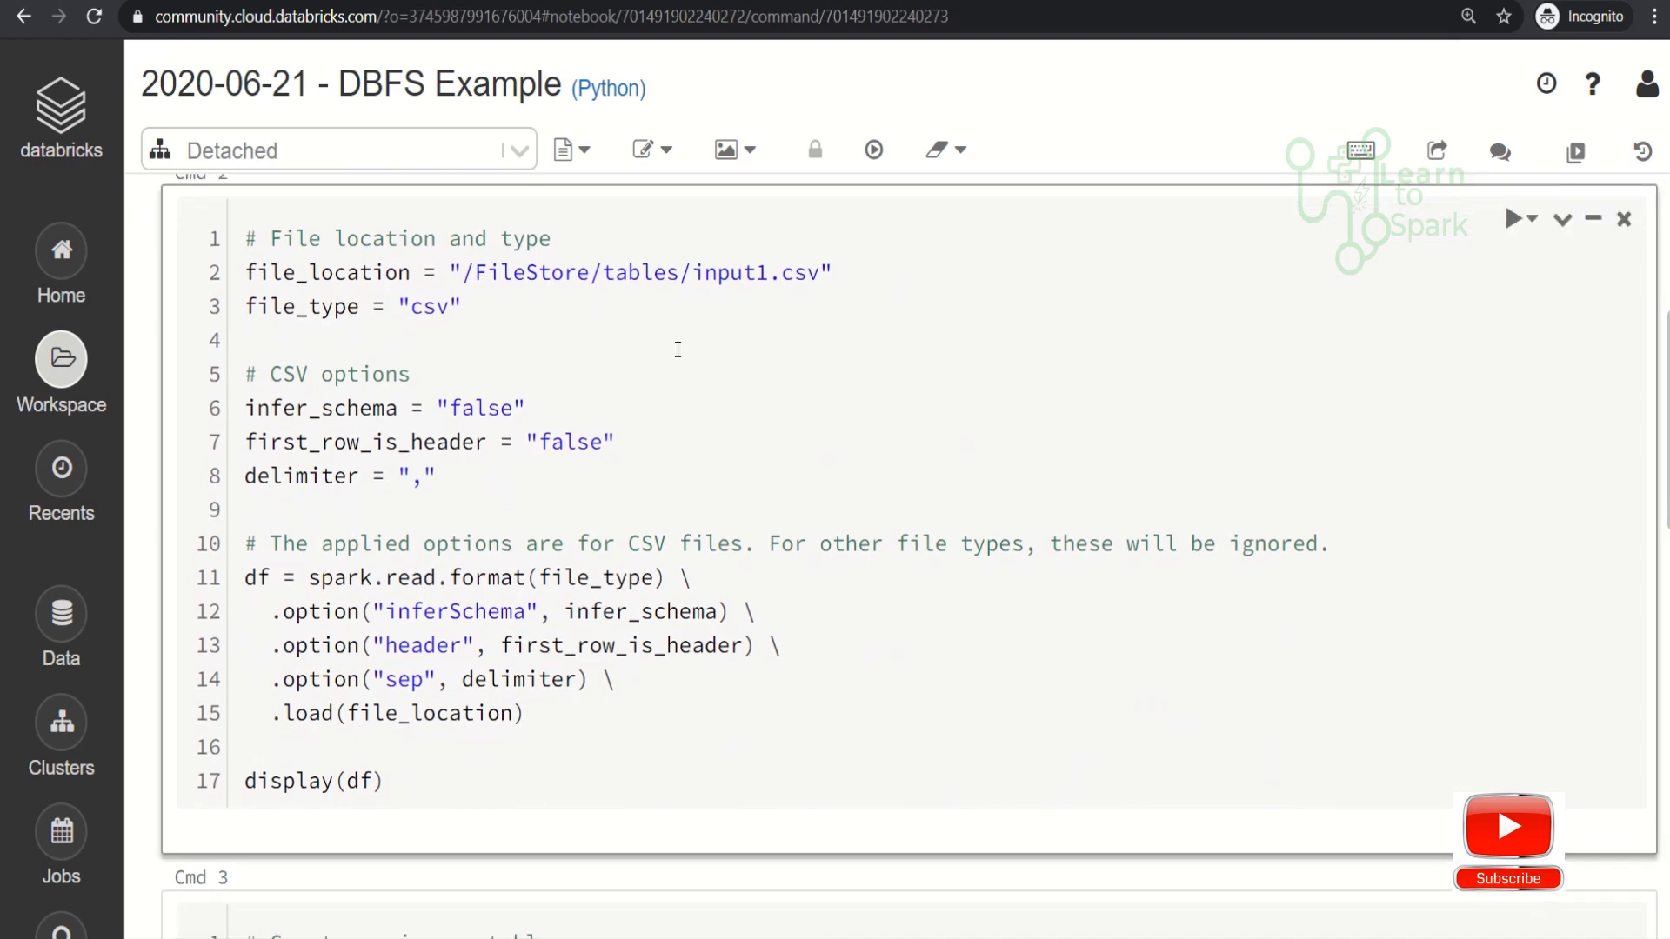
drag(826, 273, 467, 273)
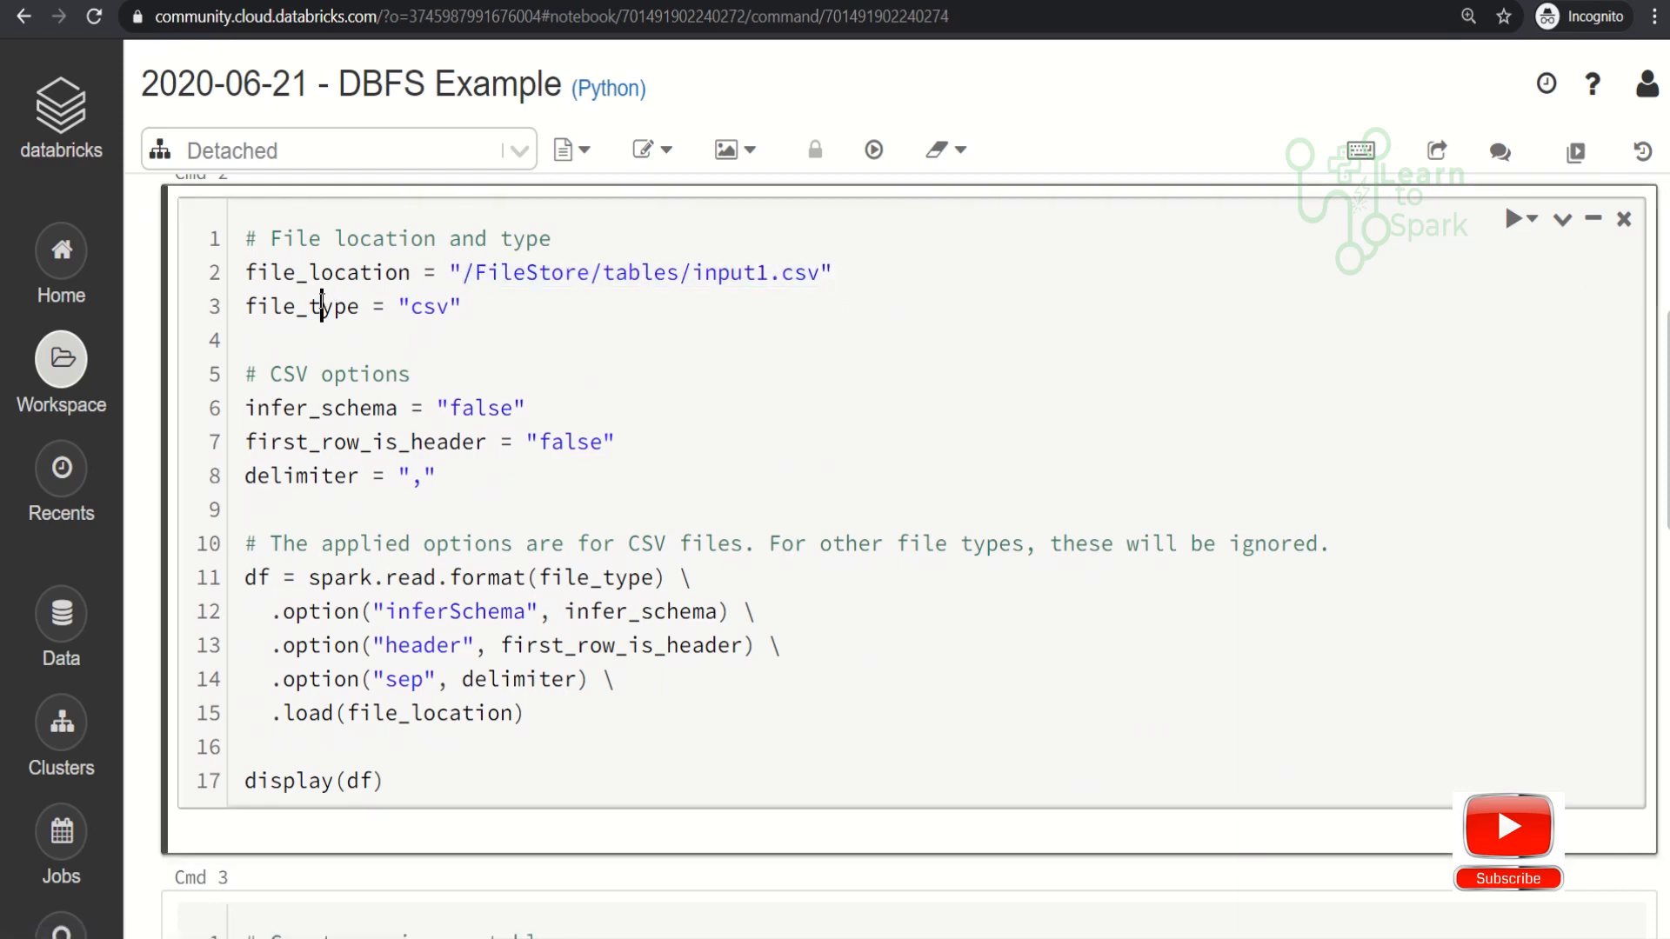
double_click(261, 309)
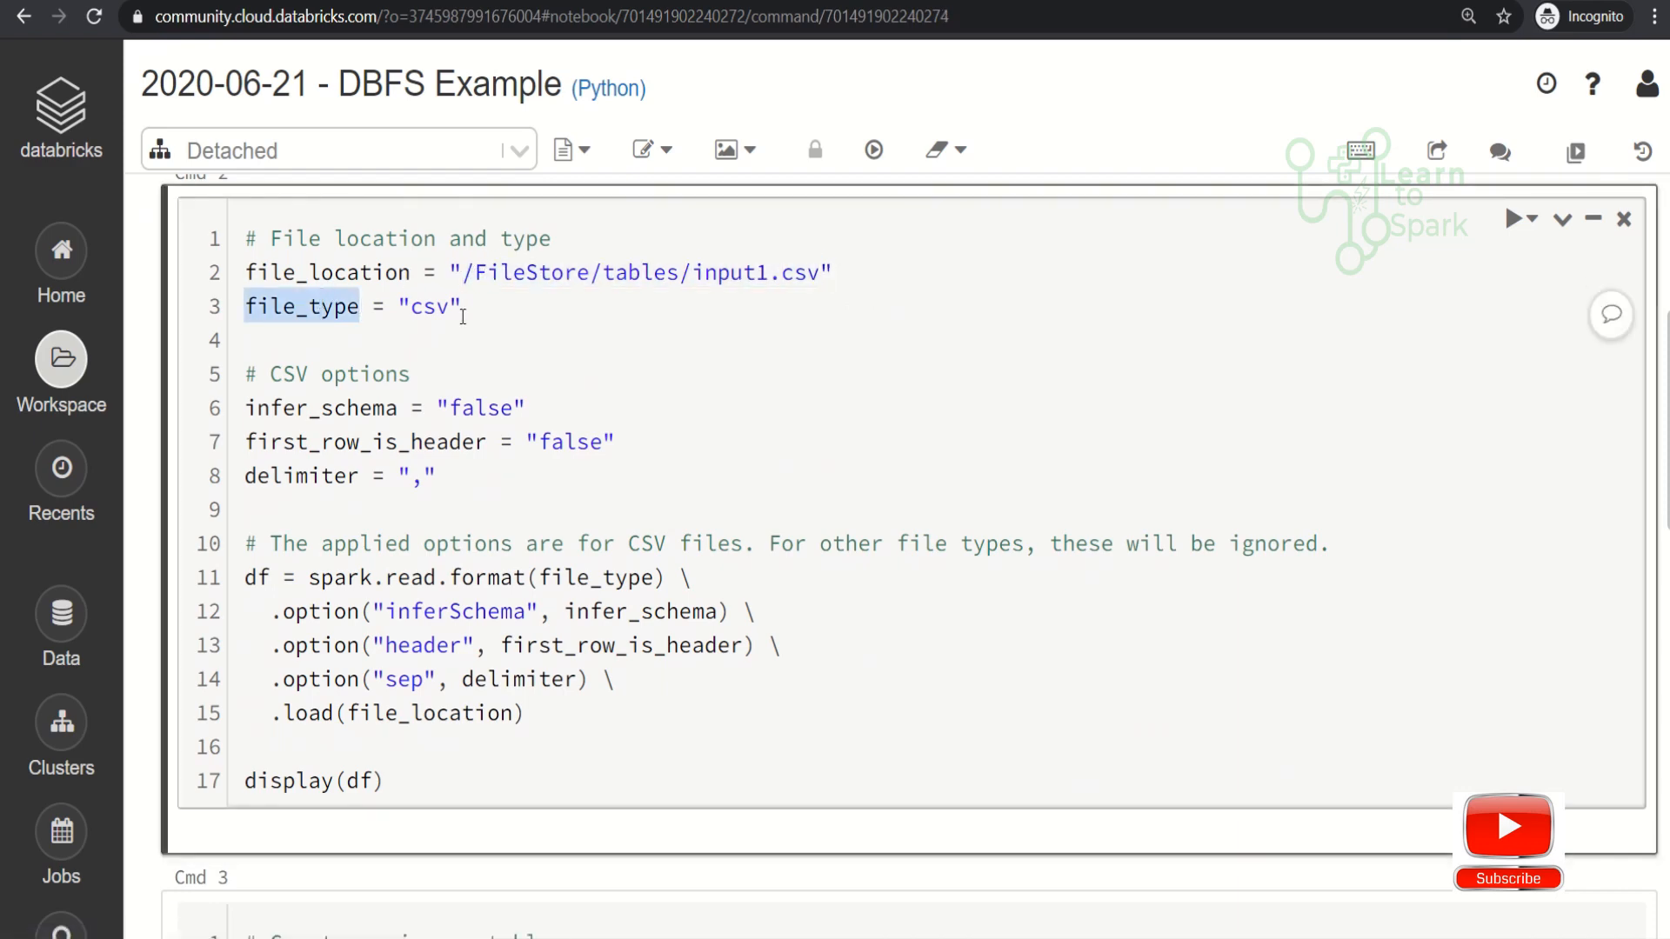
double_click(314, 408)
double_click(479, 408)
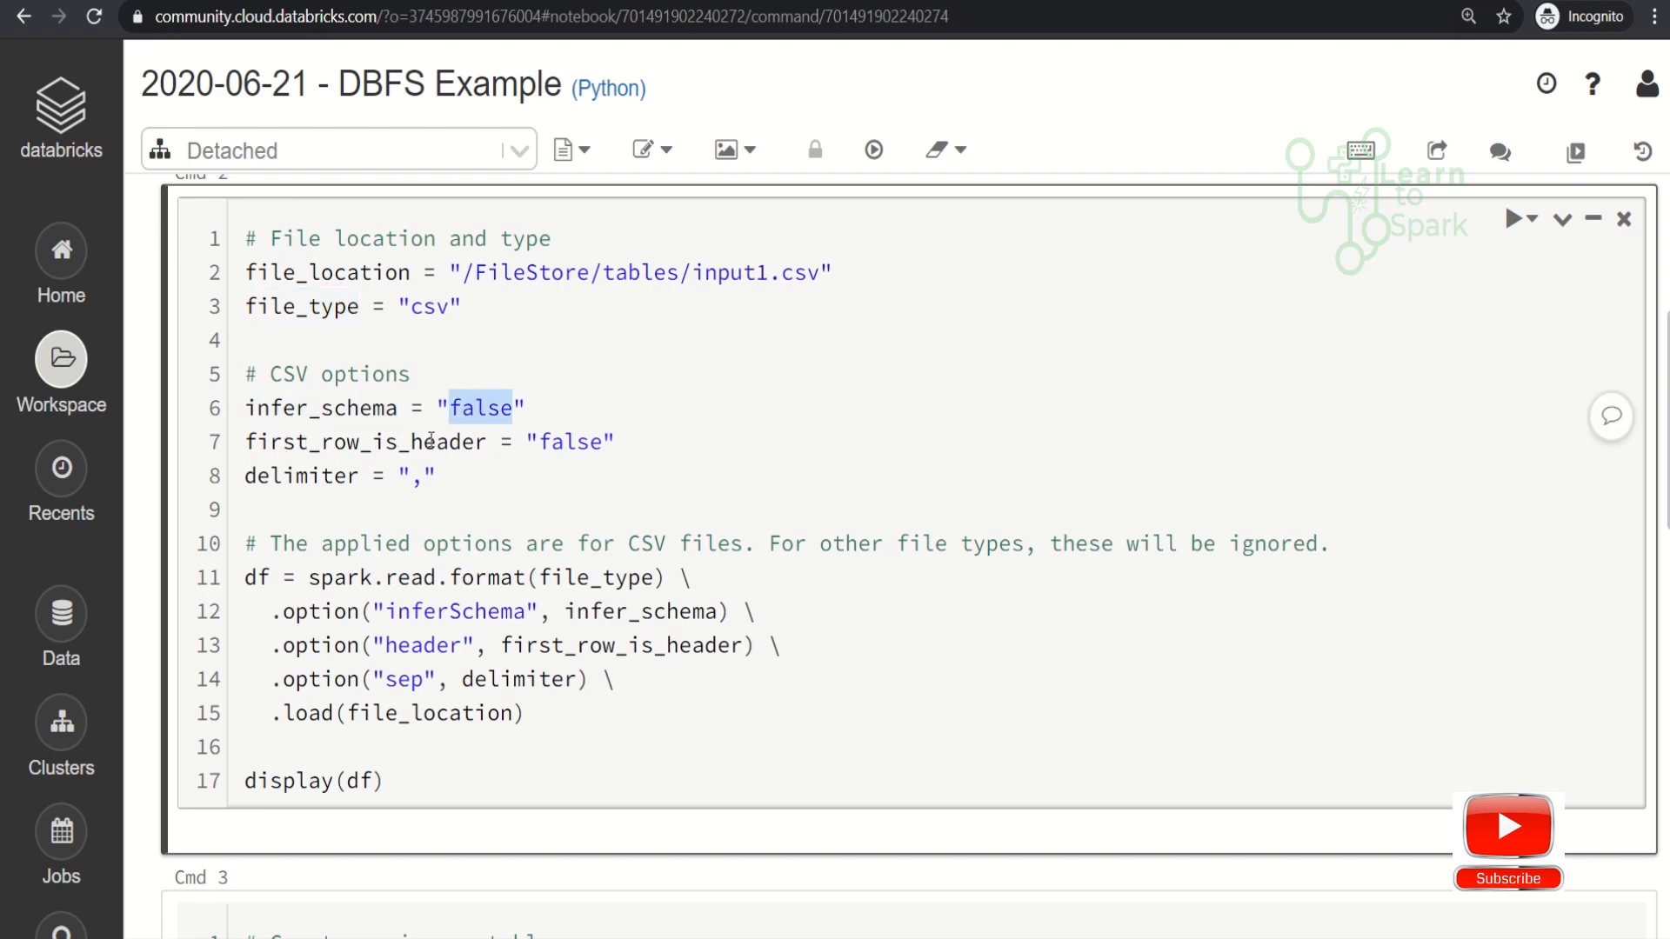
- Set first_row_is_header to "True" in the CSV options of the loading cell
double_click(565, 441)
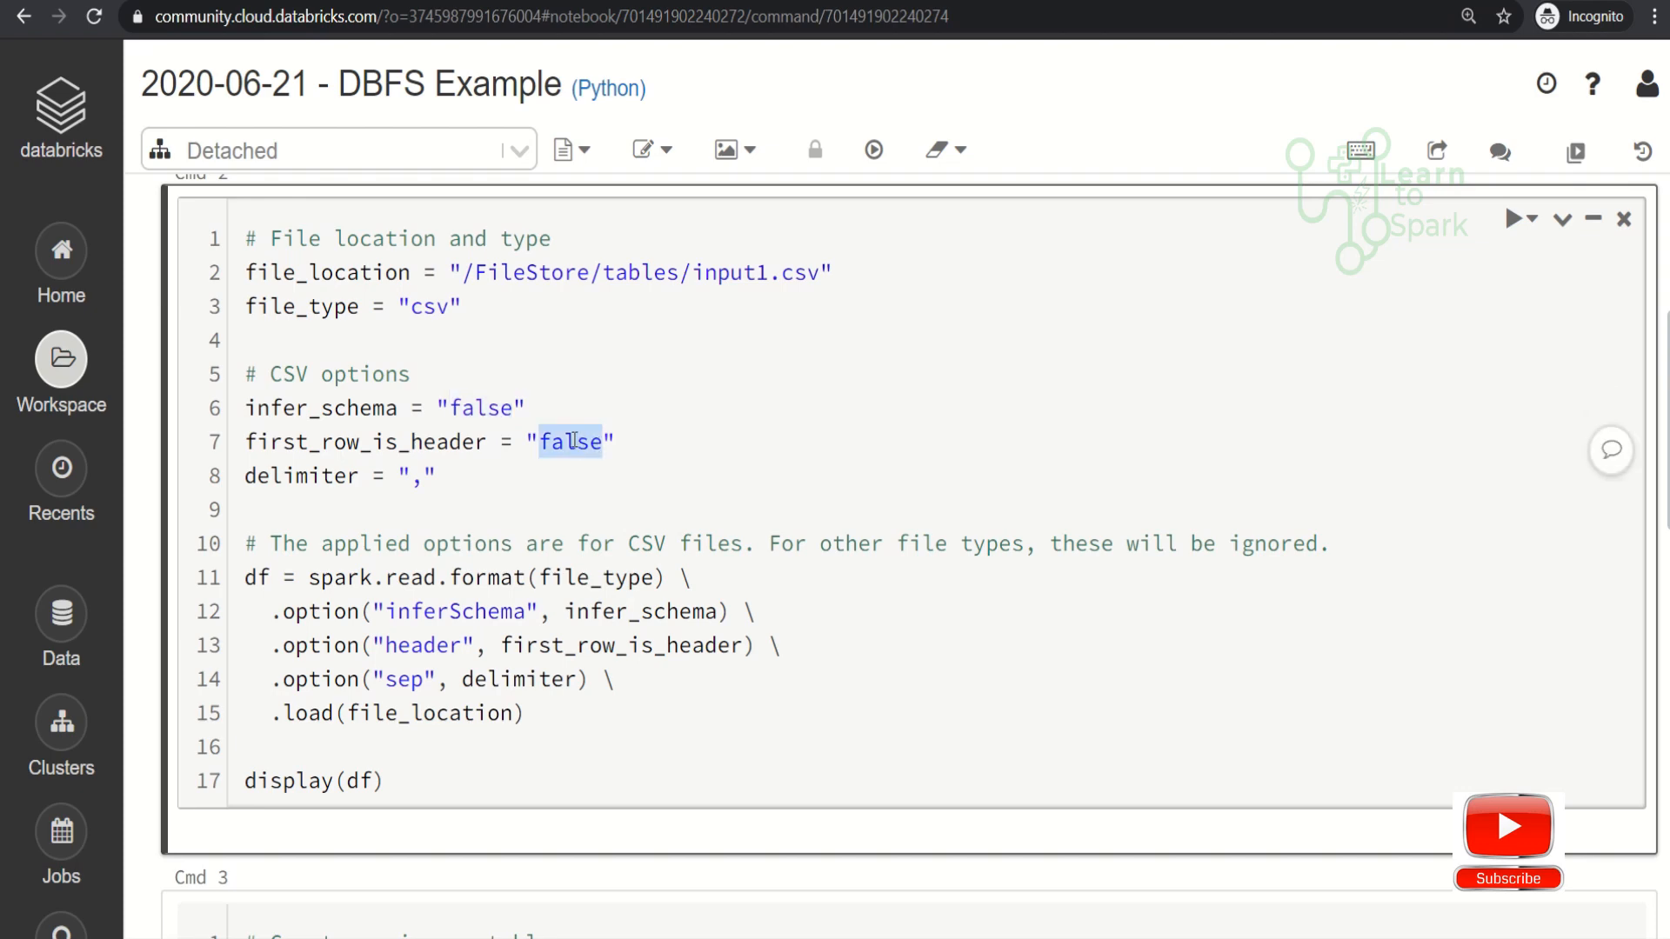
text(True)
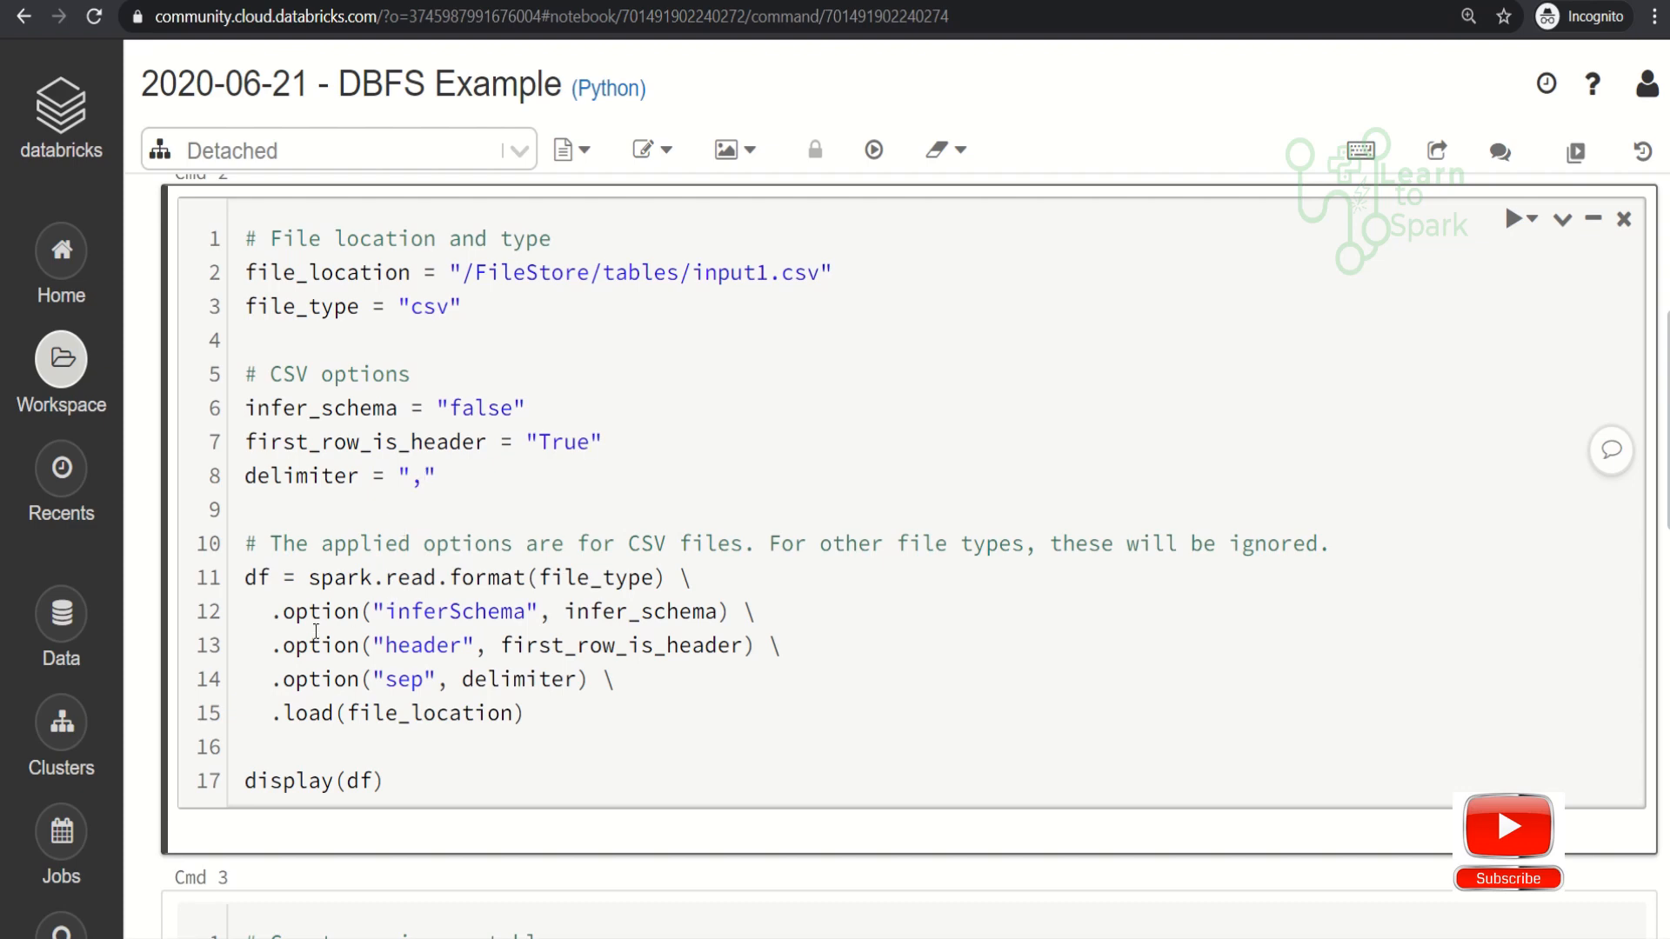
- Add the variable mode="DROPMALFORMED" on a new line below the delimiter in the CSV options
click(445, 474)
key(Return)
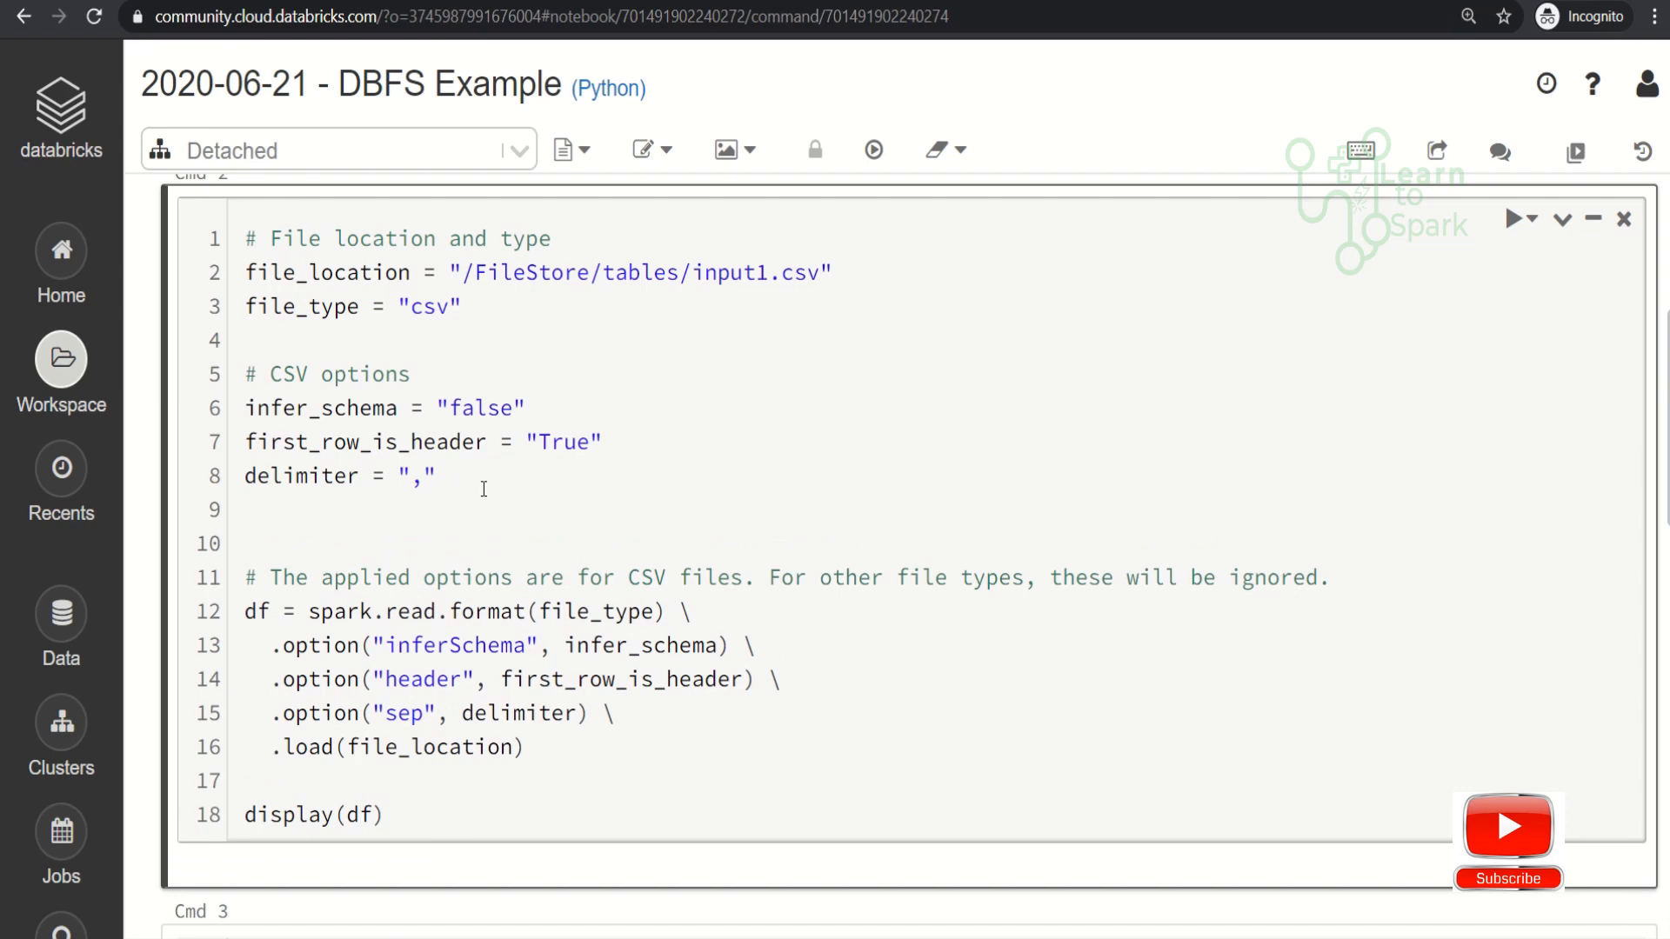
text(mode="DROPMAL)
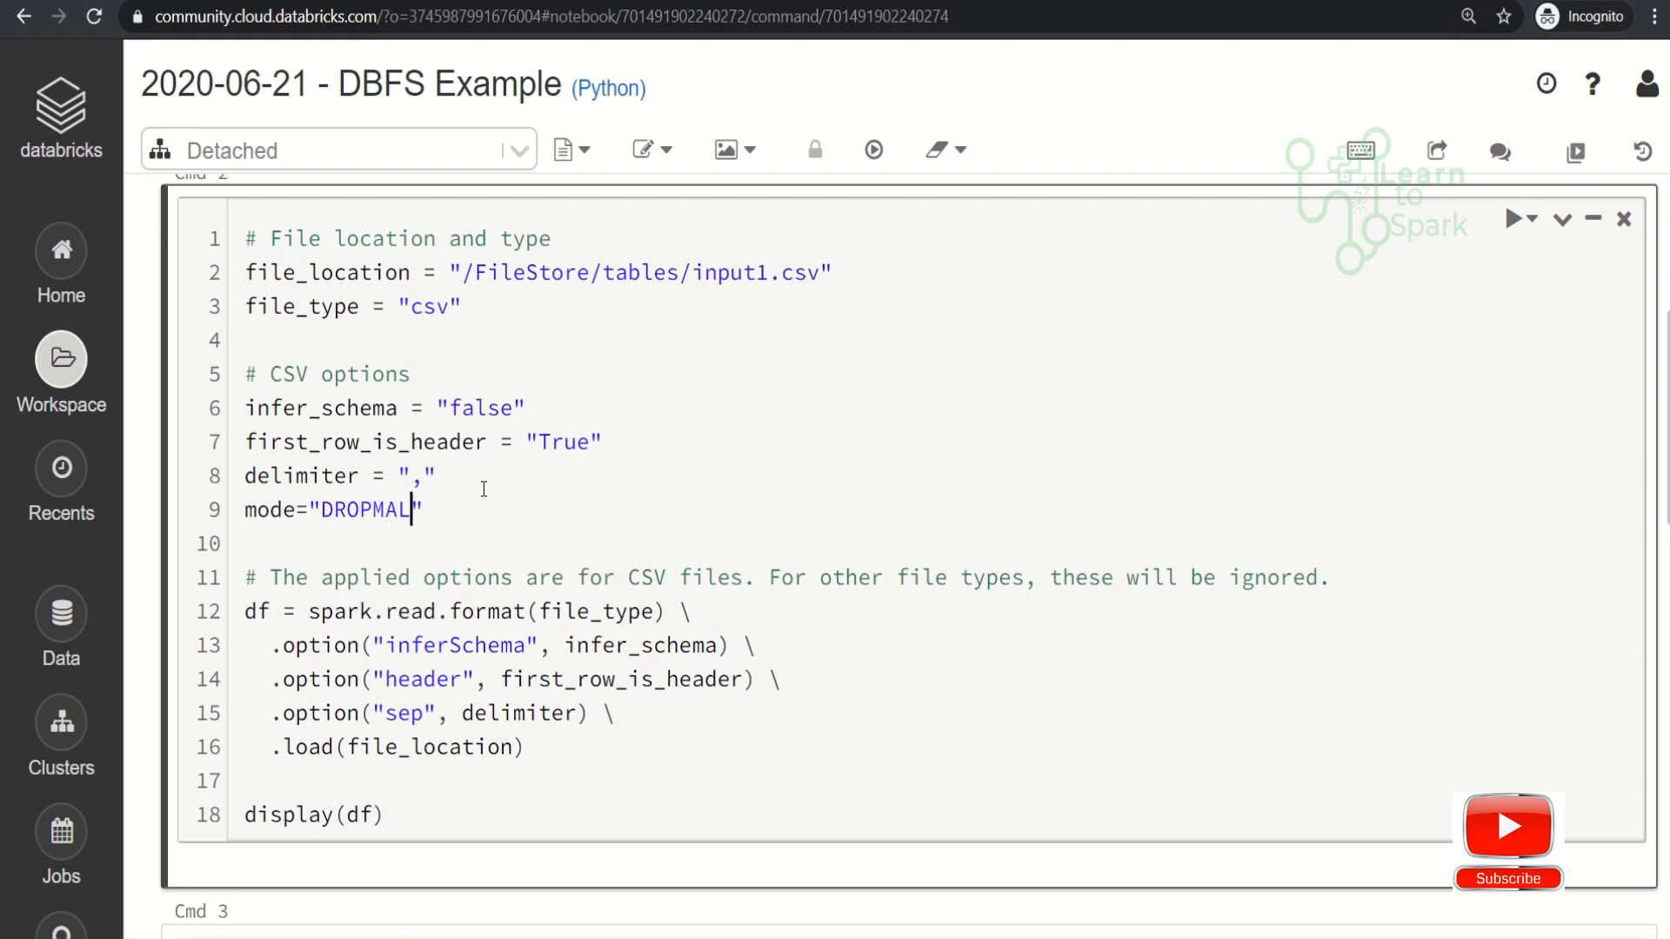
text(FORMED)
key(Escape)
- Add .option("mode",mode) on a new line between the sep option and .load in the read statement
scroll(453, 731, down, 2)
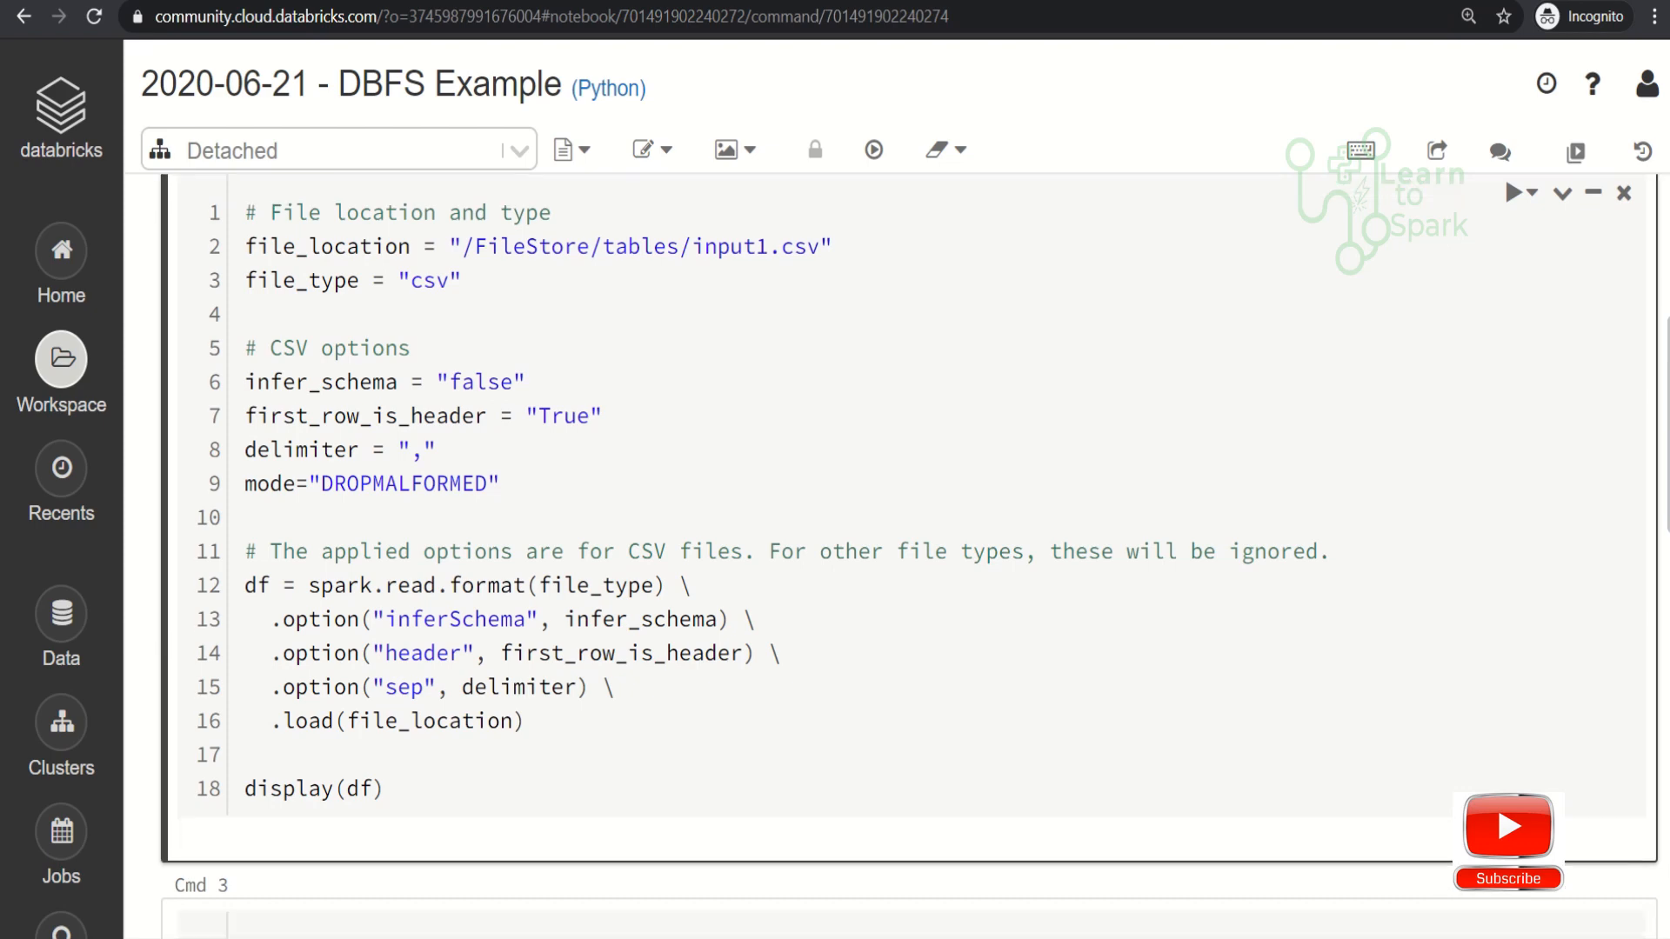
scroll(454, 731, up, 2)
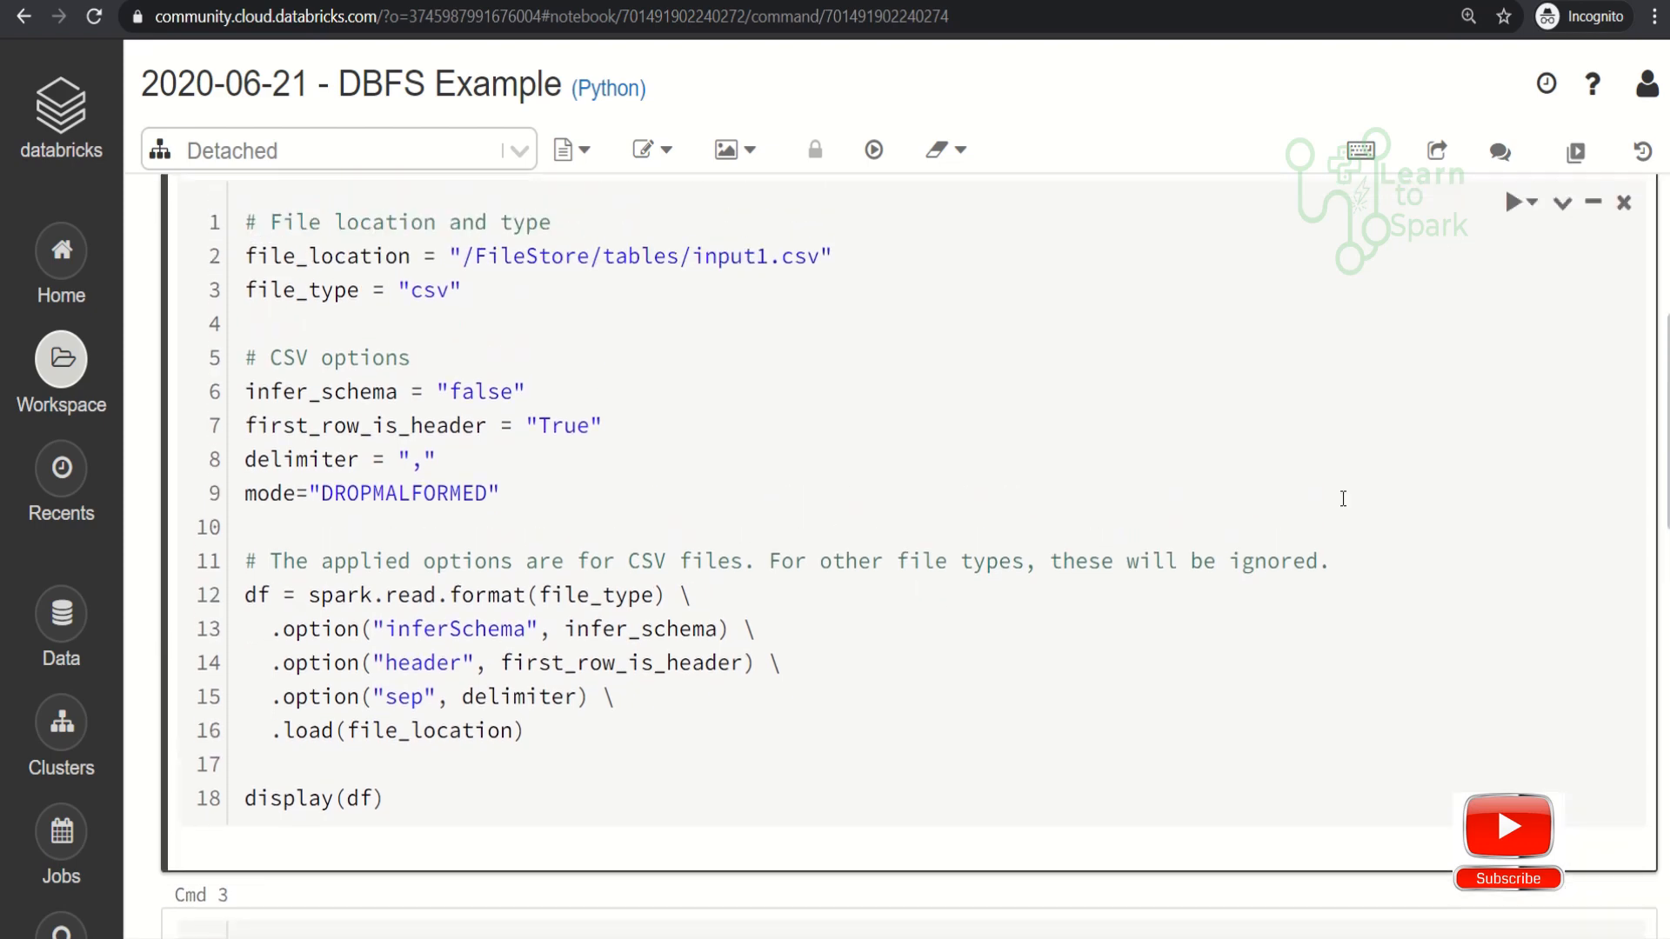
click(626, 704)
key(Return)
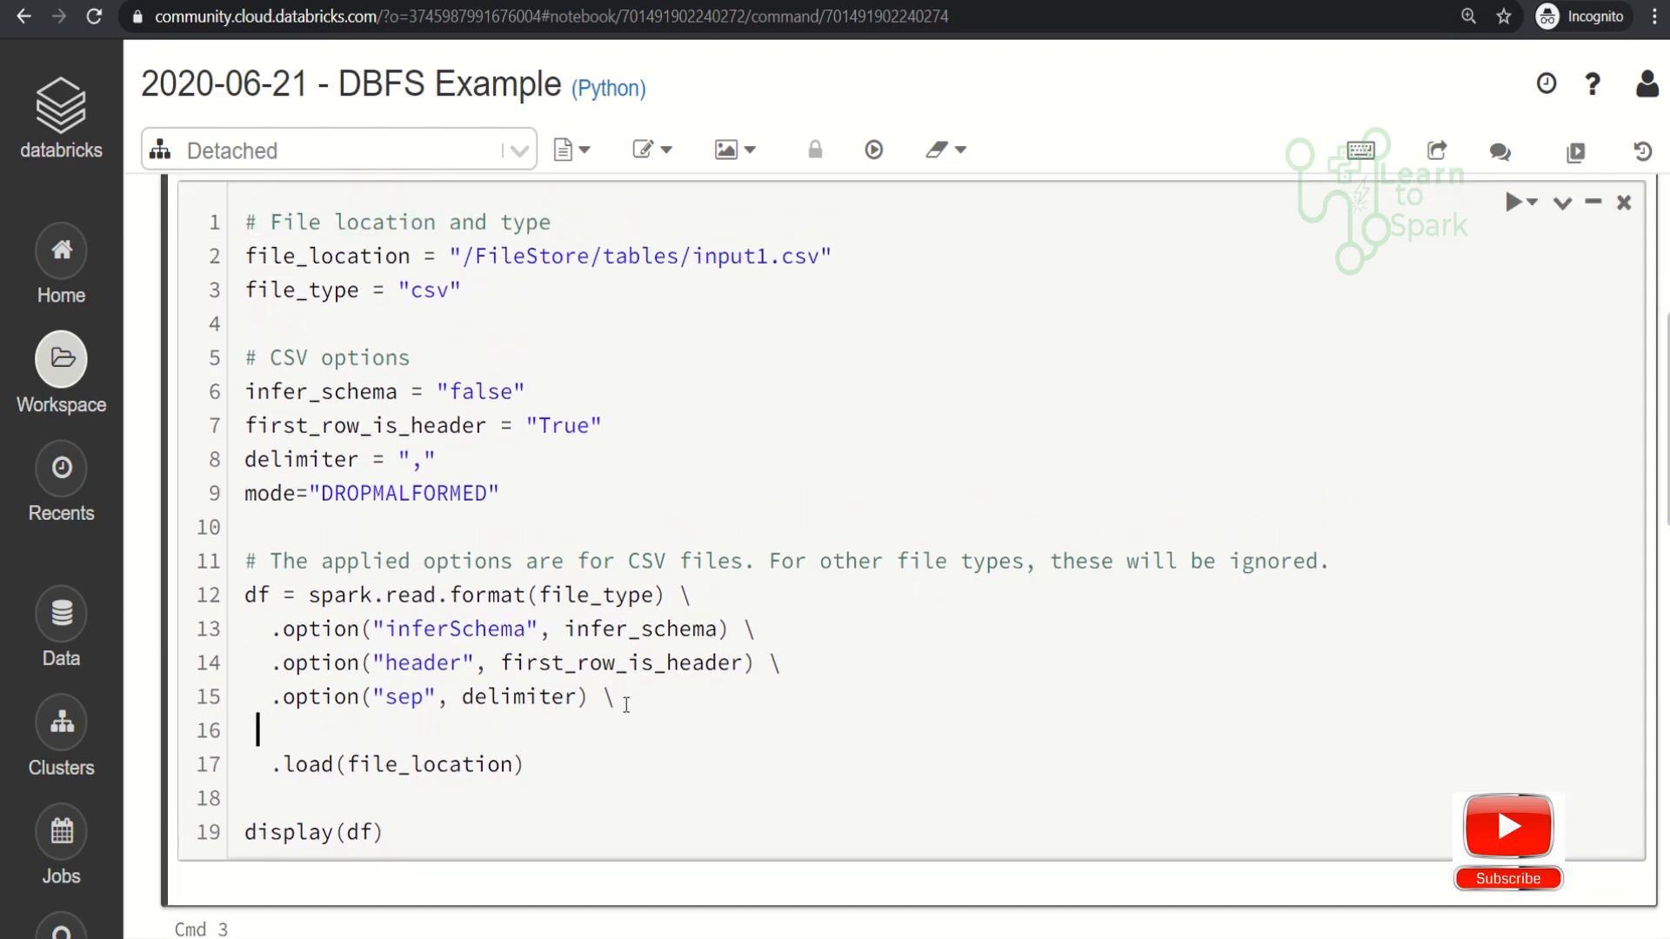
text(.option("mode")
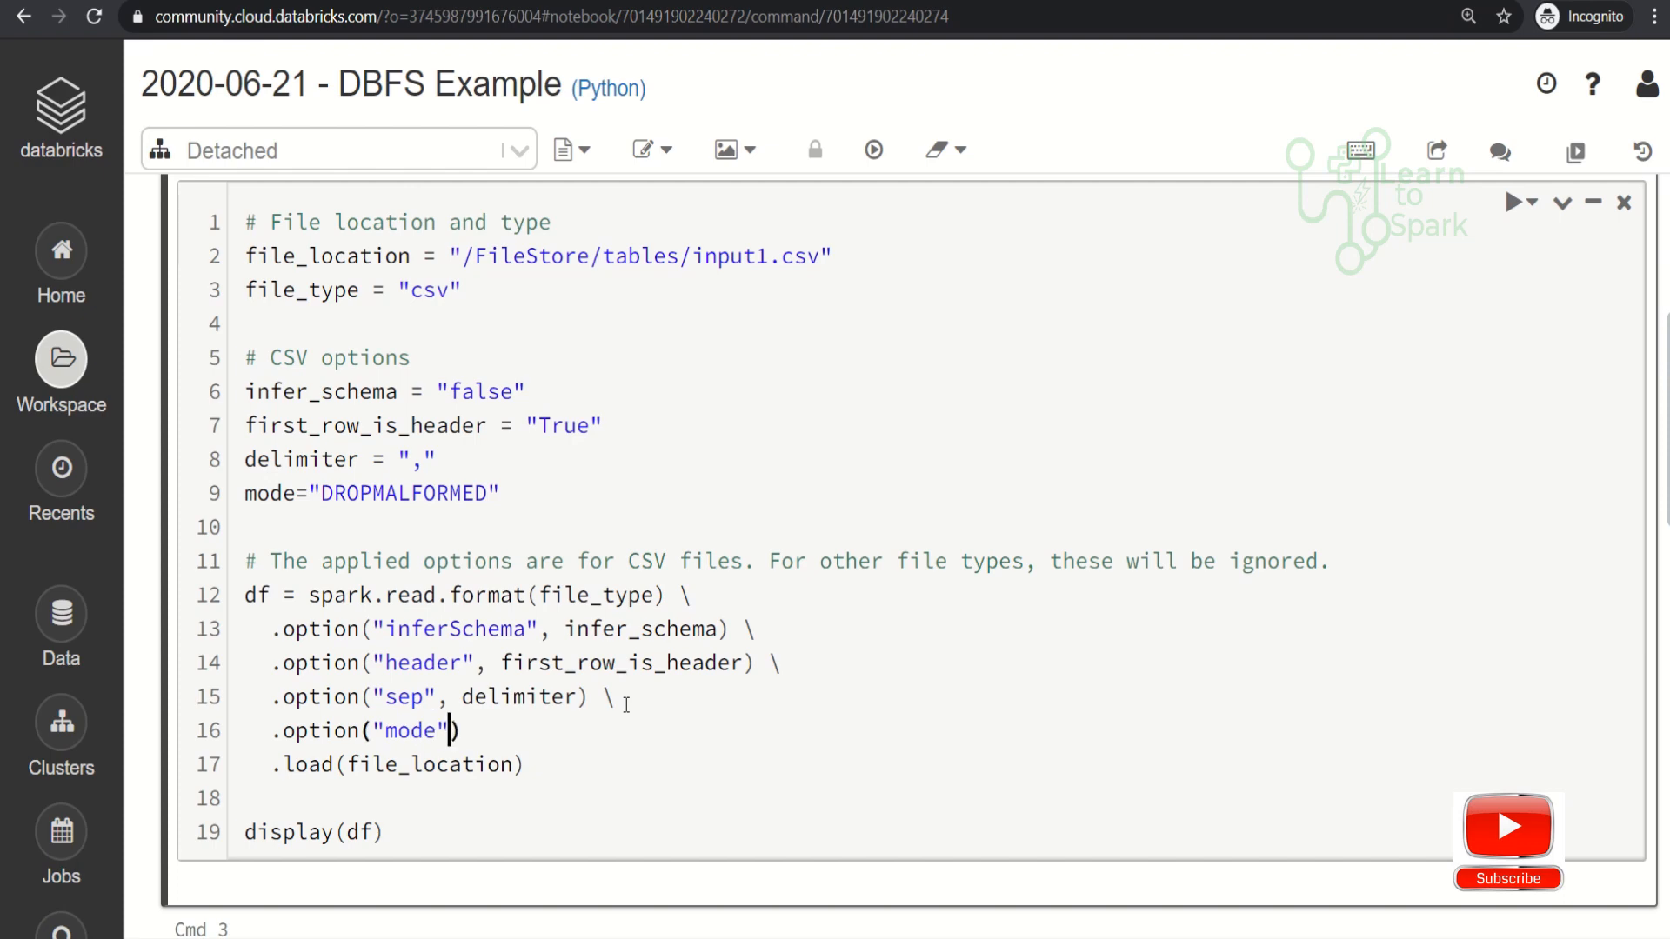
text(,mode)
scroll(566, 545, down, 2)
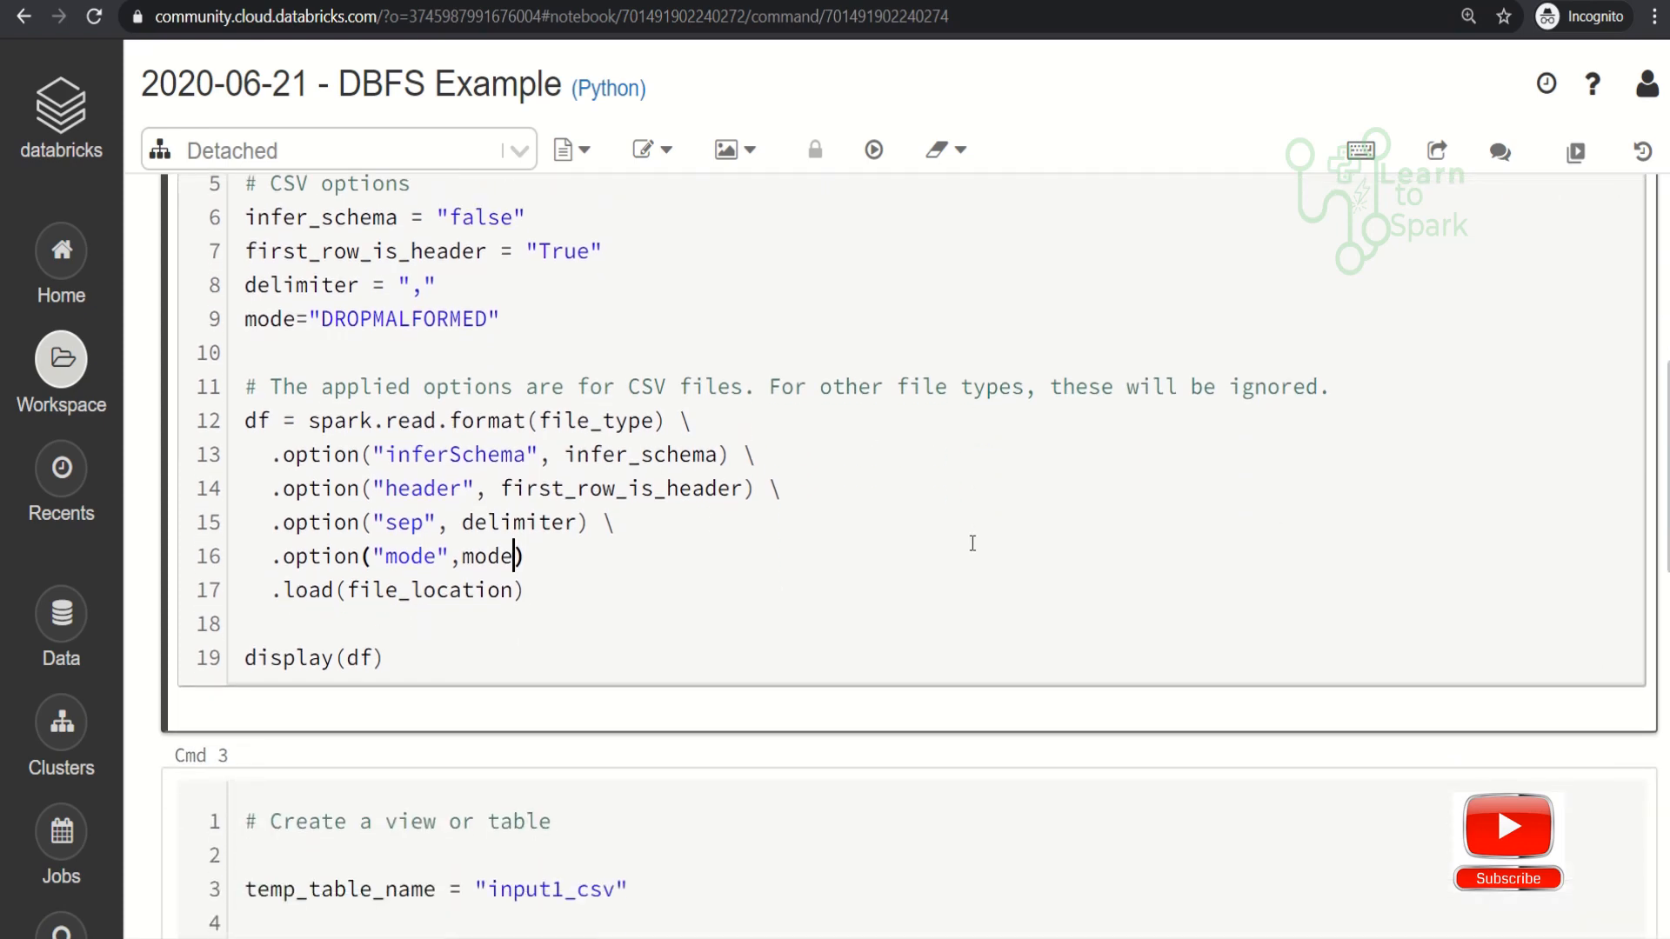
- Remove the mode option line from the DataFrame read statement
click(562, 553)
key(shift+Home)
key(BackSpace)
key(BackSpace)
key(BackSpace)
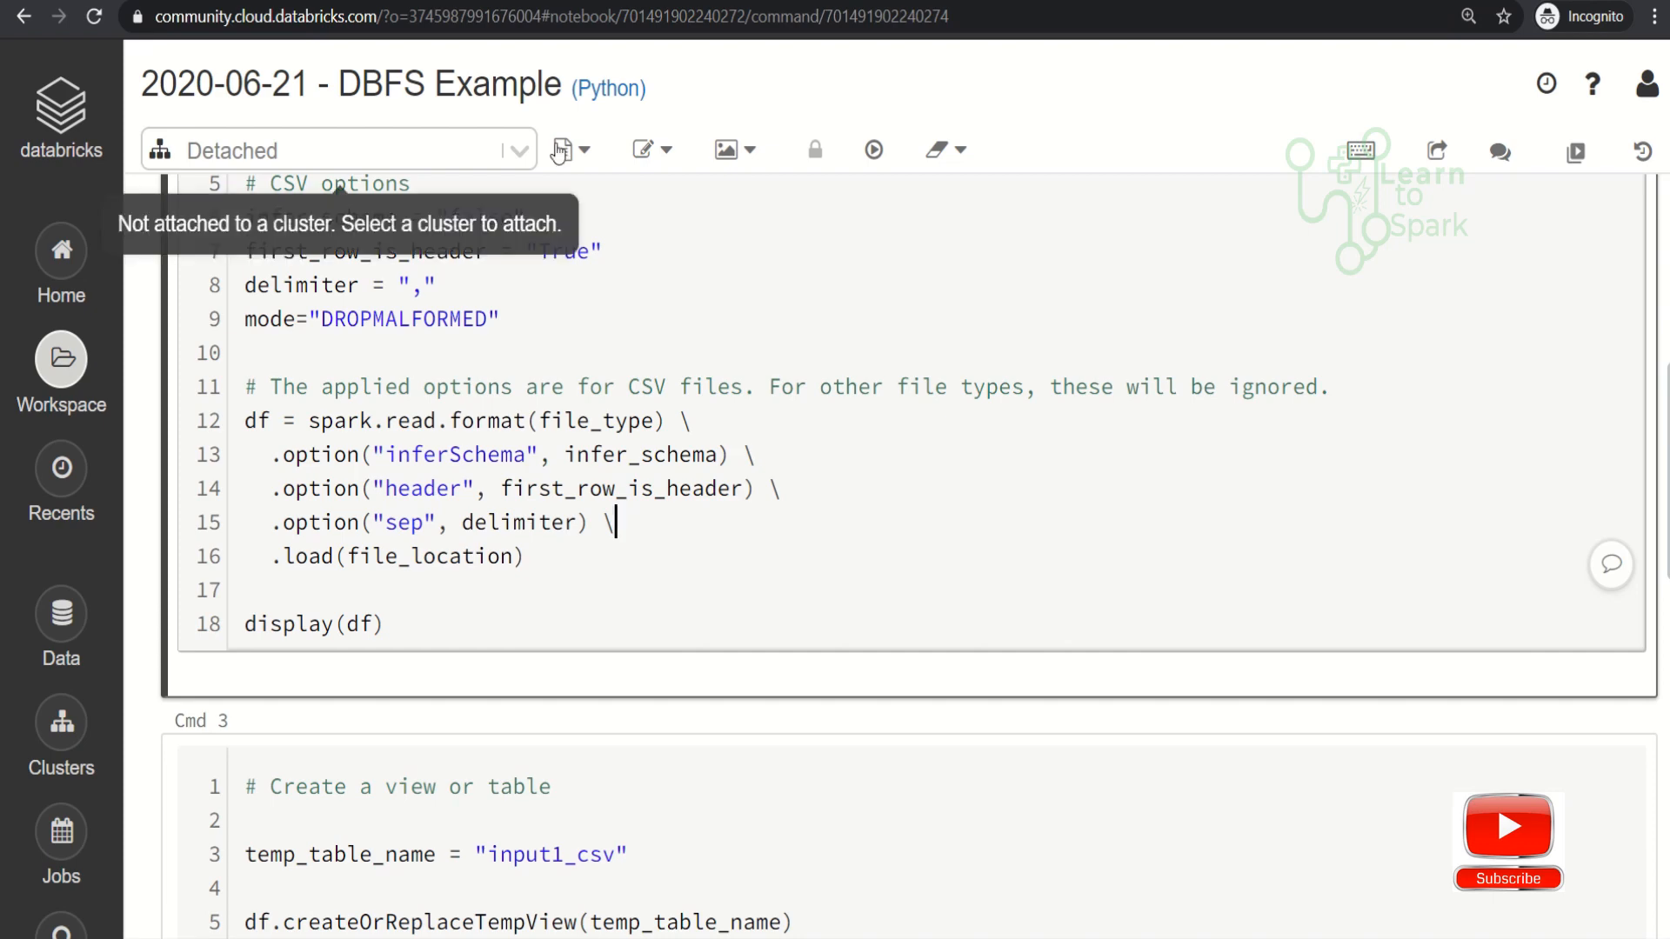
- Attach the notebook to the newly created cluster and run the CSV-loading cell
click(521, 152)
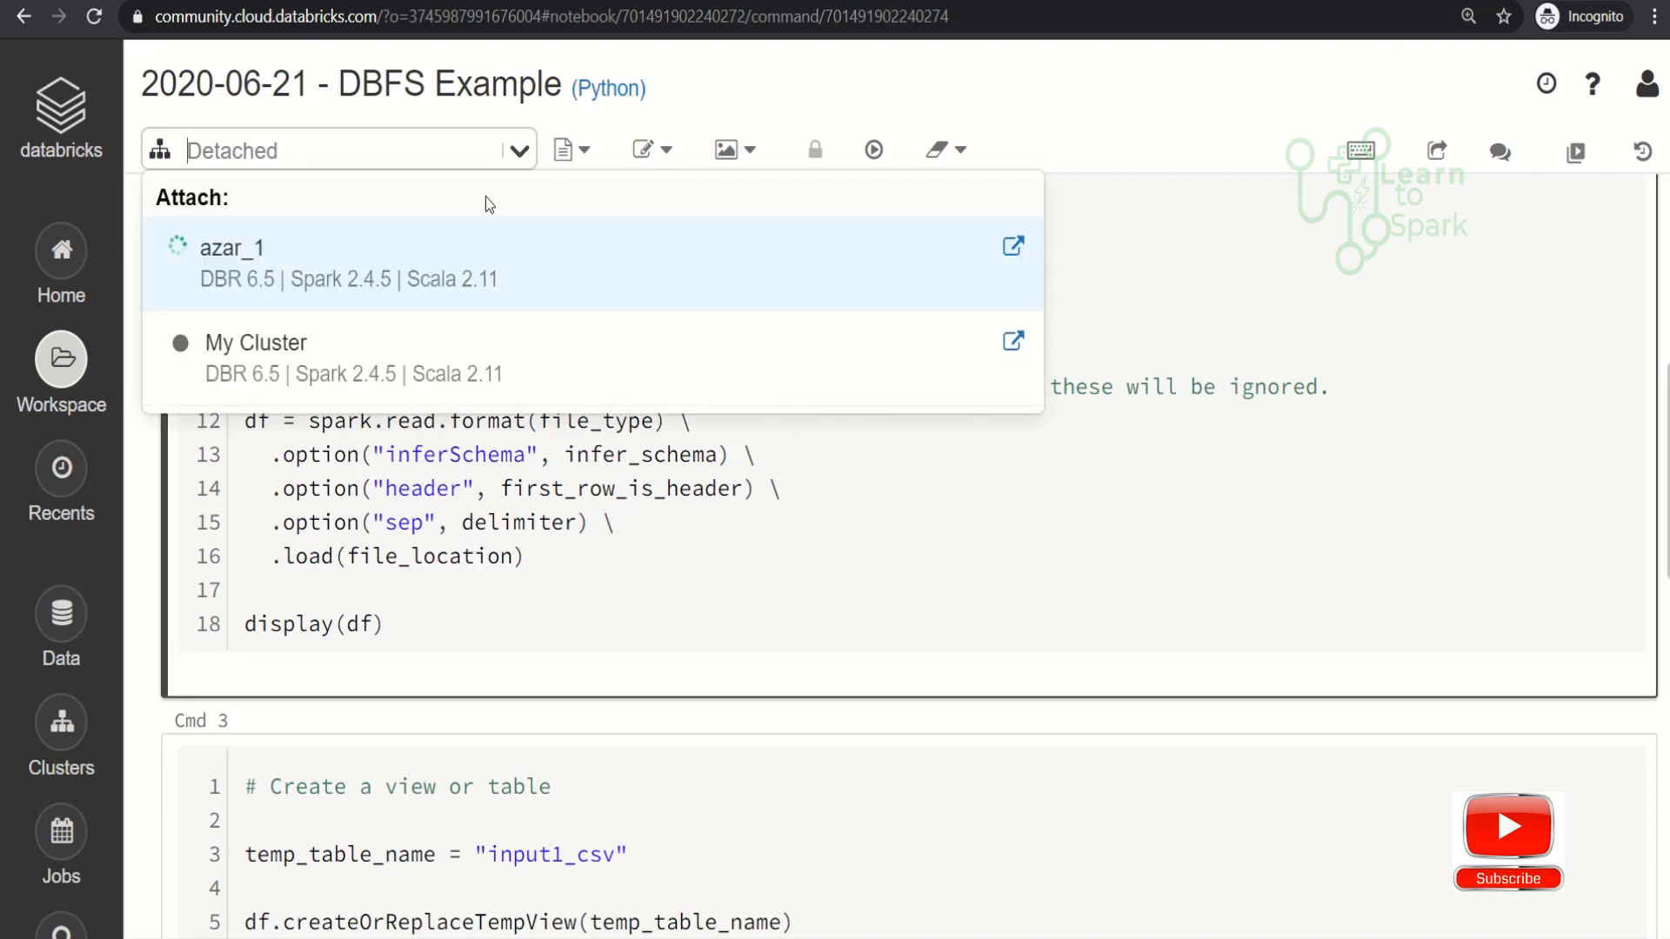
click(409, 262)
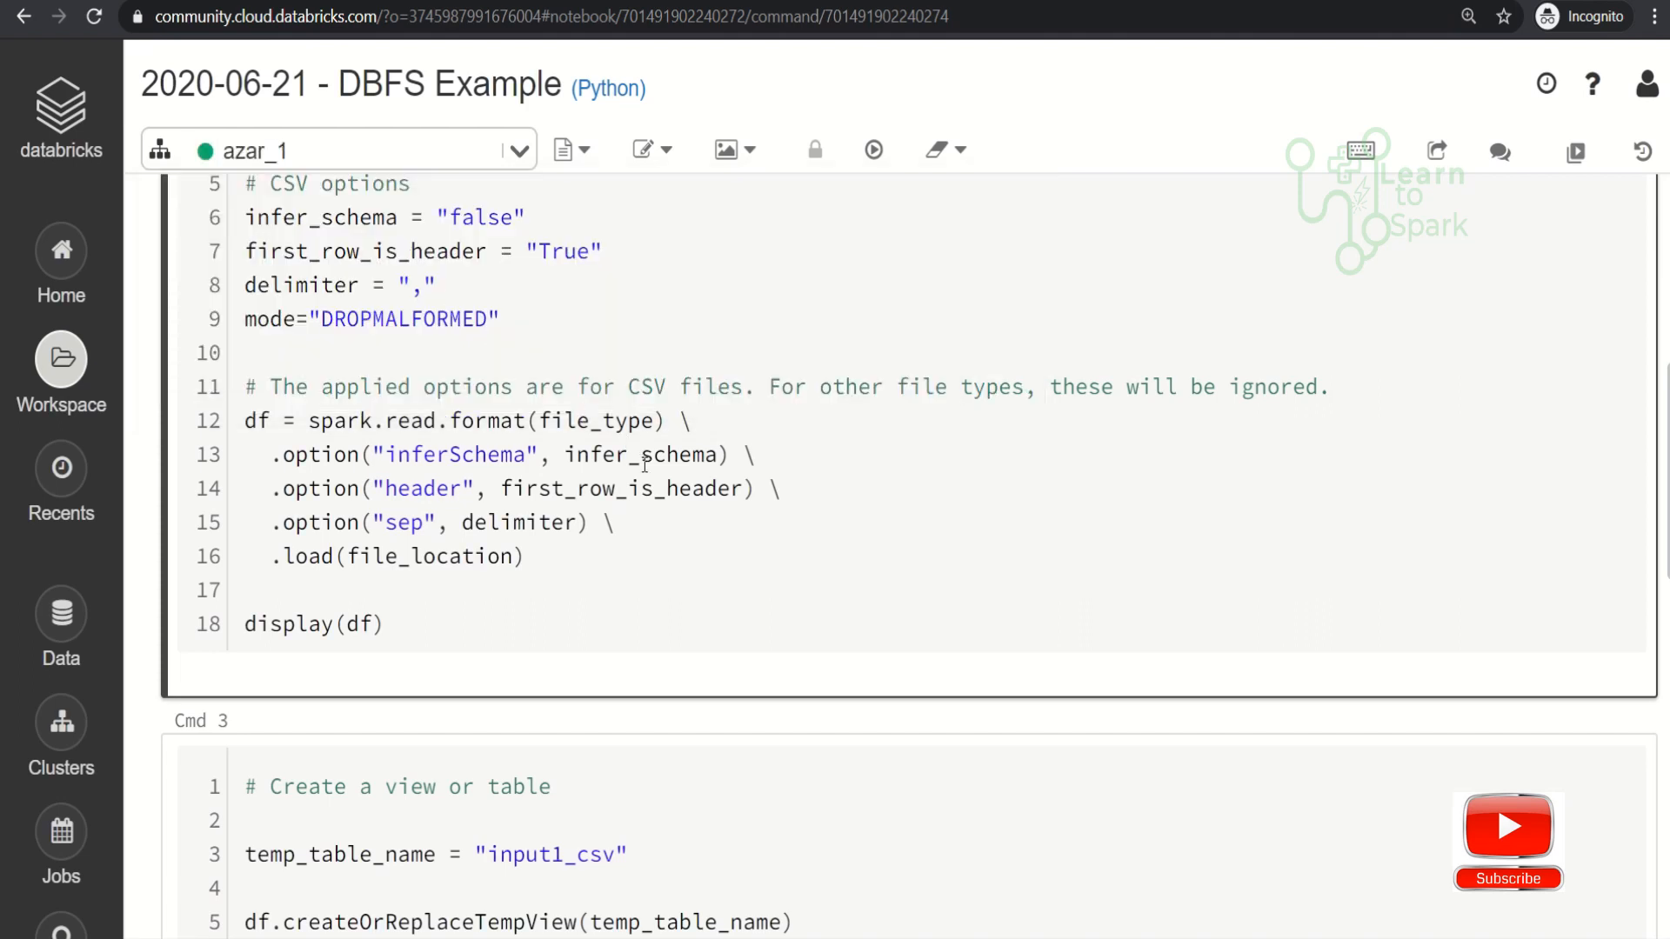
click(690, 587)
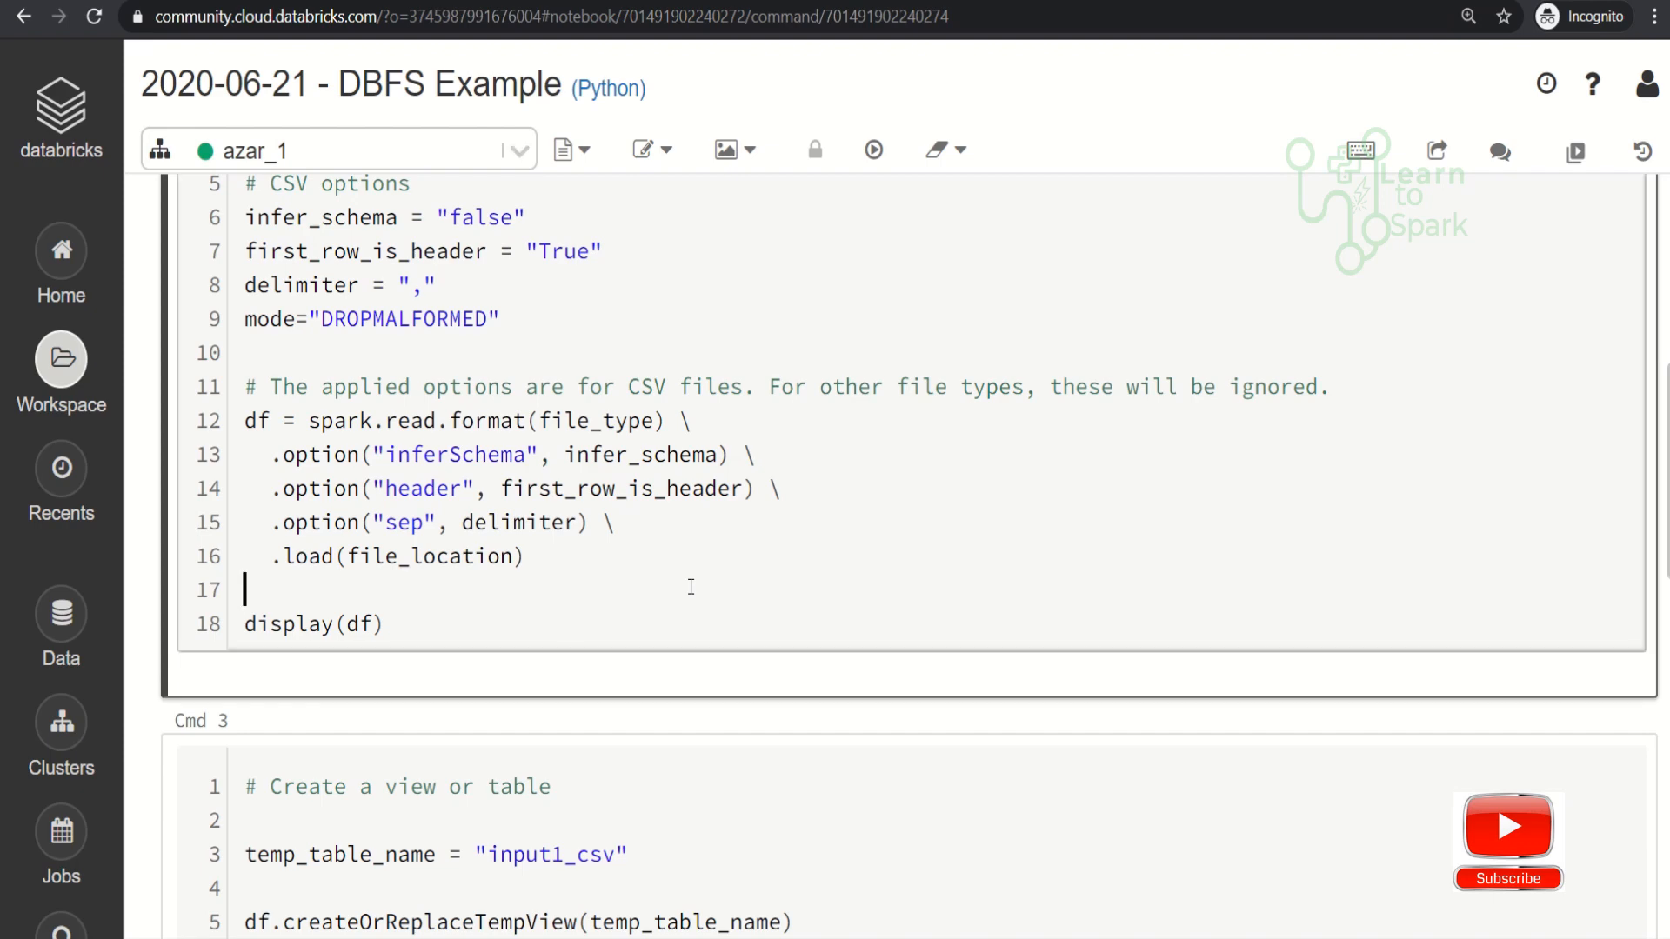
key(shift+Return)
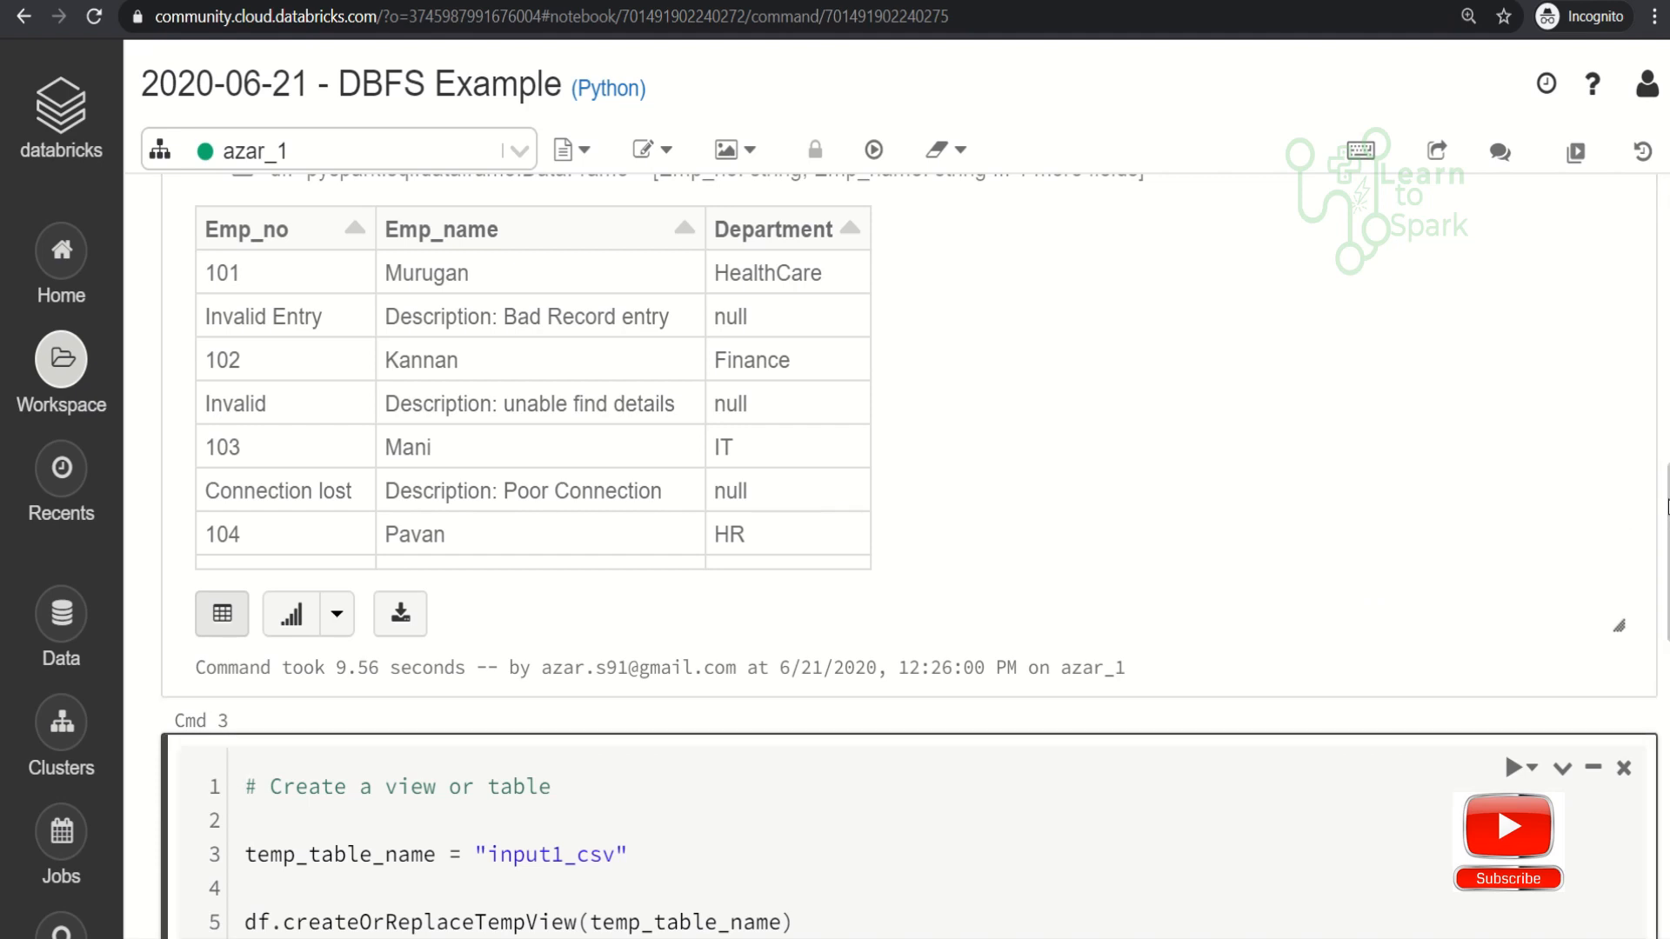
- Insert .option("mode",mode) after the sep option in the read statement and run the cell
scroll(1666, 485, up, 3)
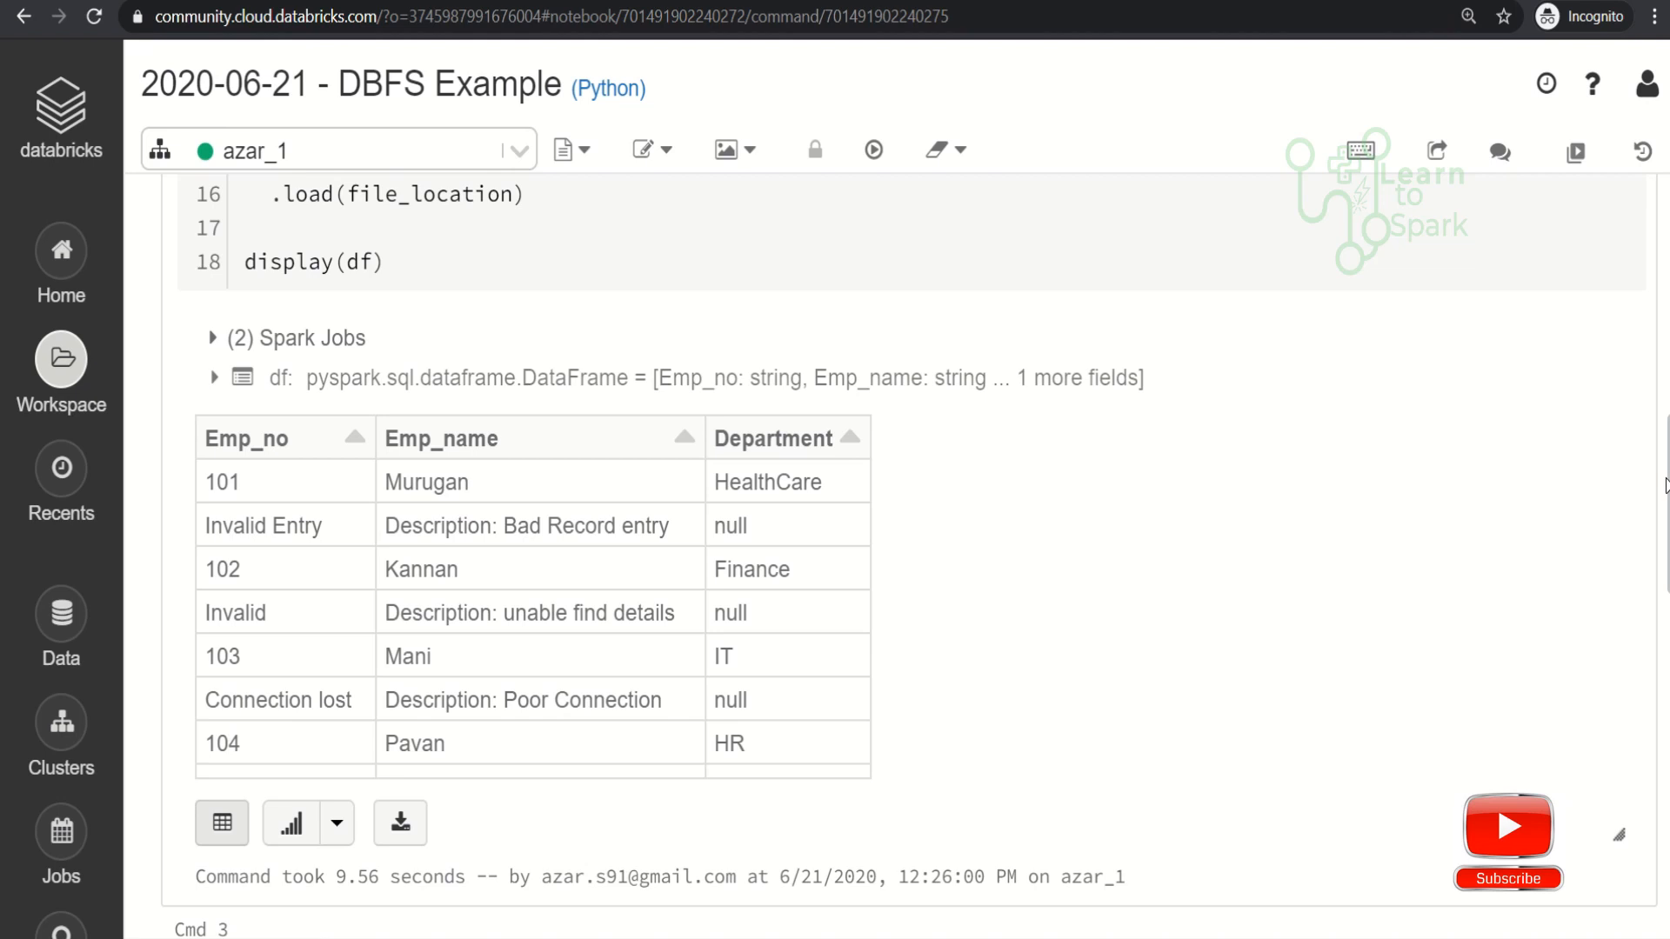
scroll(1665, 485, up, 1)
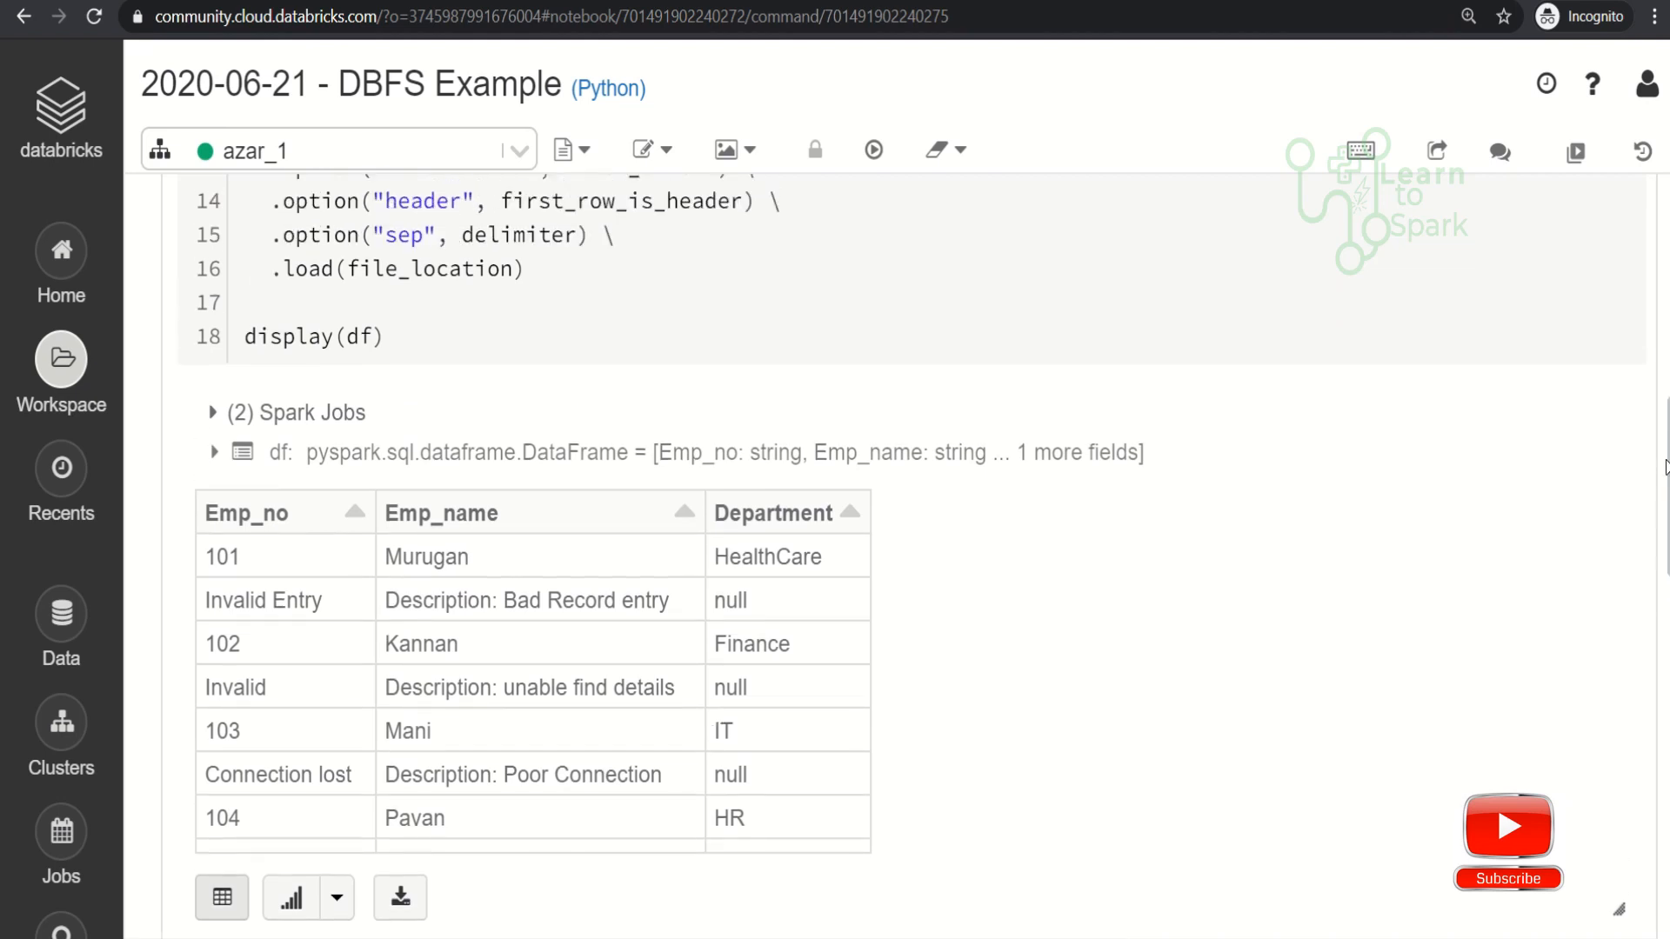
scroll(1665, 467, up, 1)
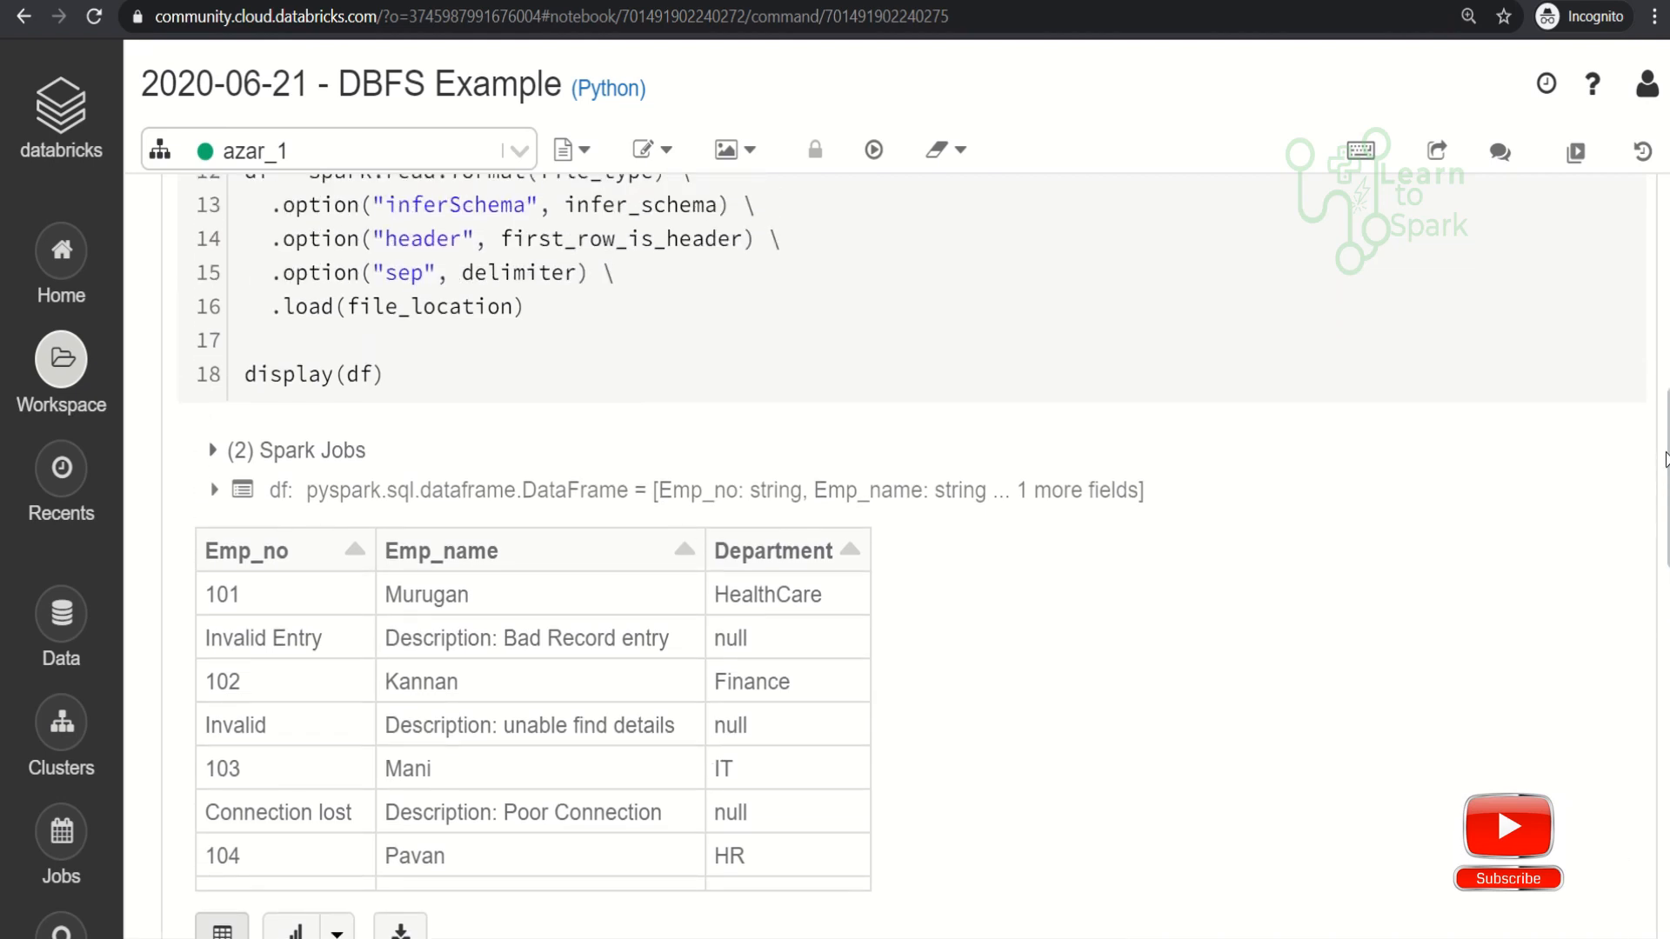
scroll(1666, 461, down, 1)
scroll(1666, 461, up, 3)
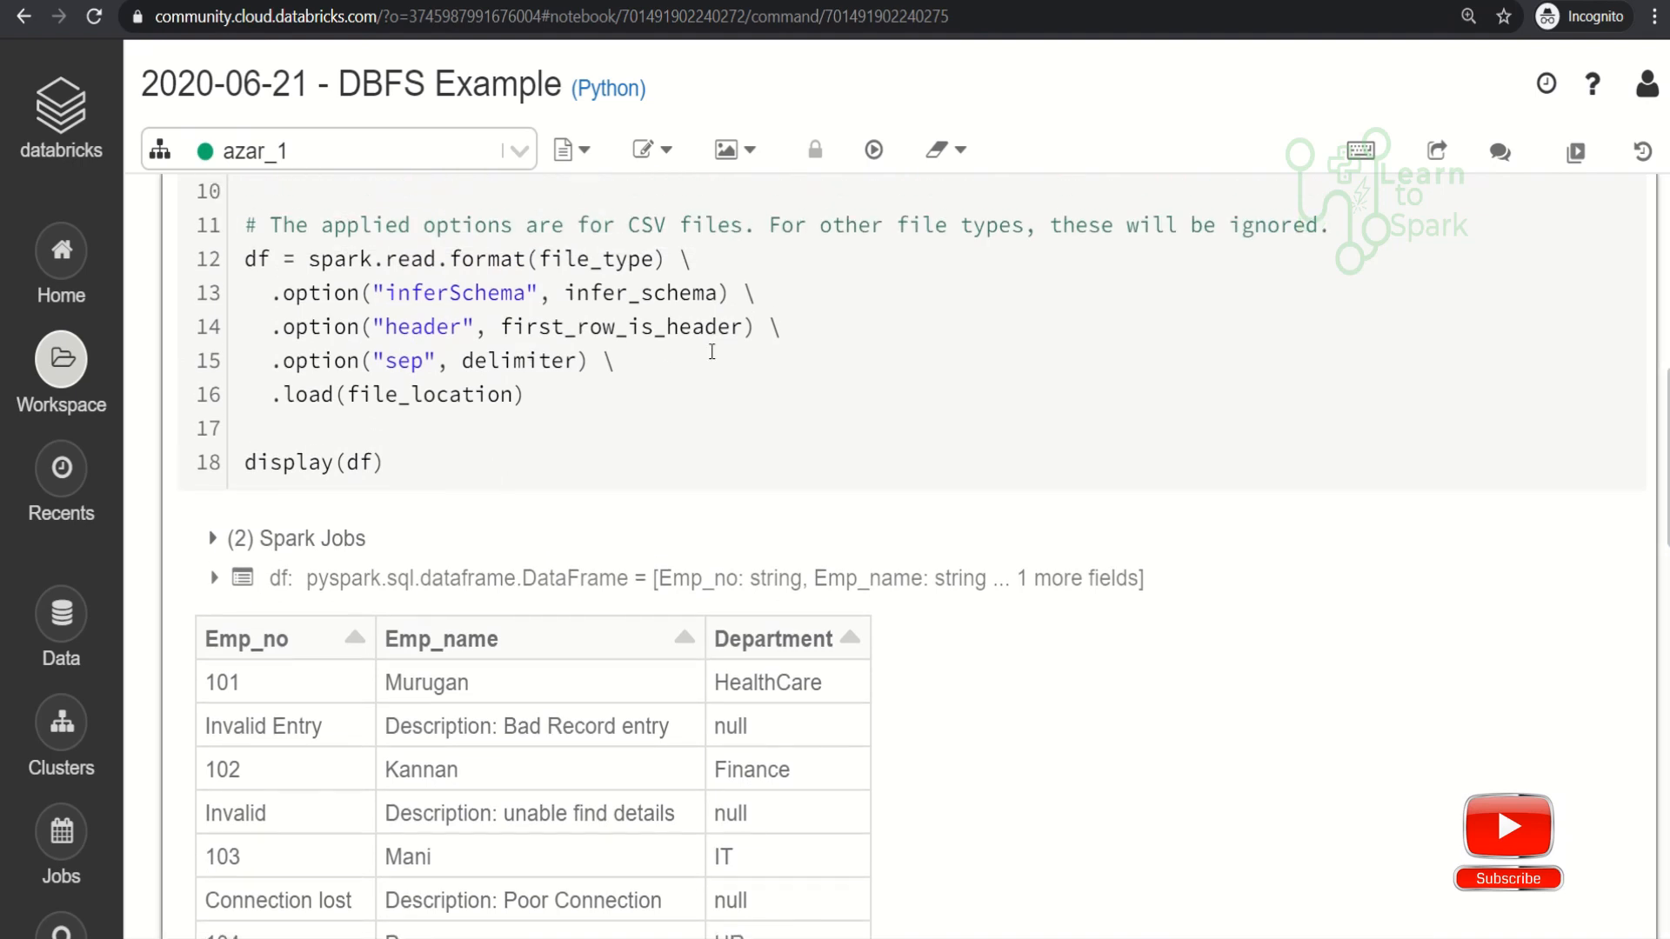
click(664, 360)
key(Return)
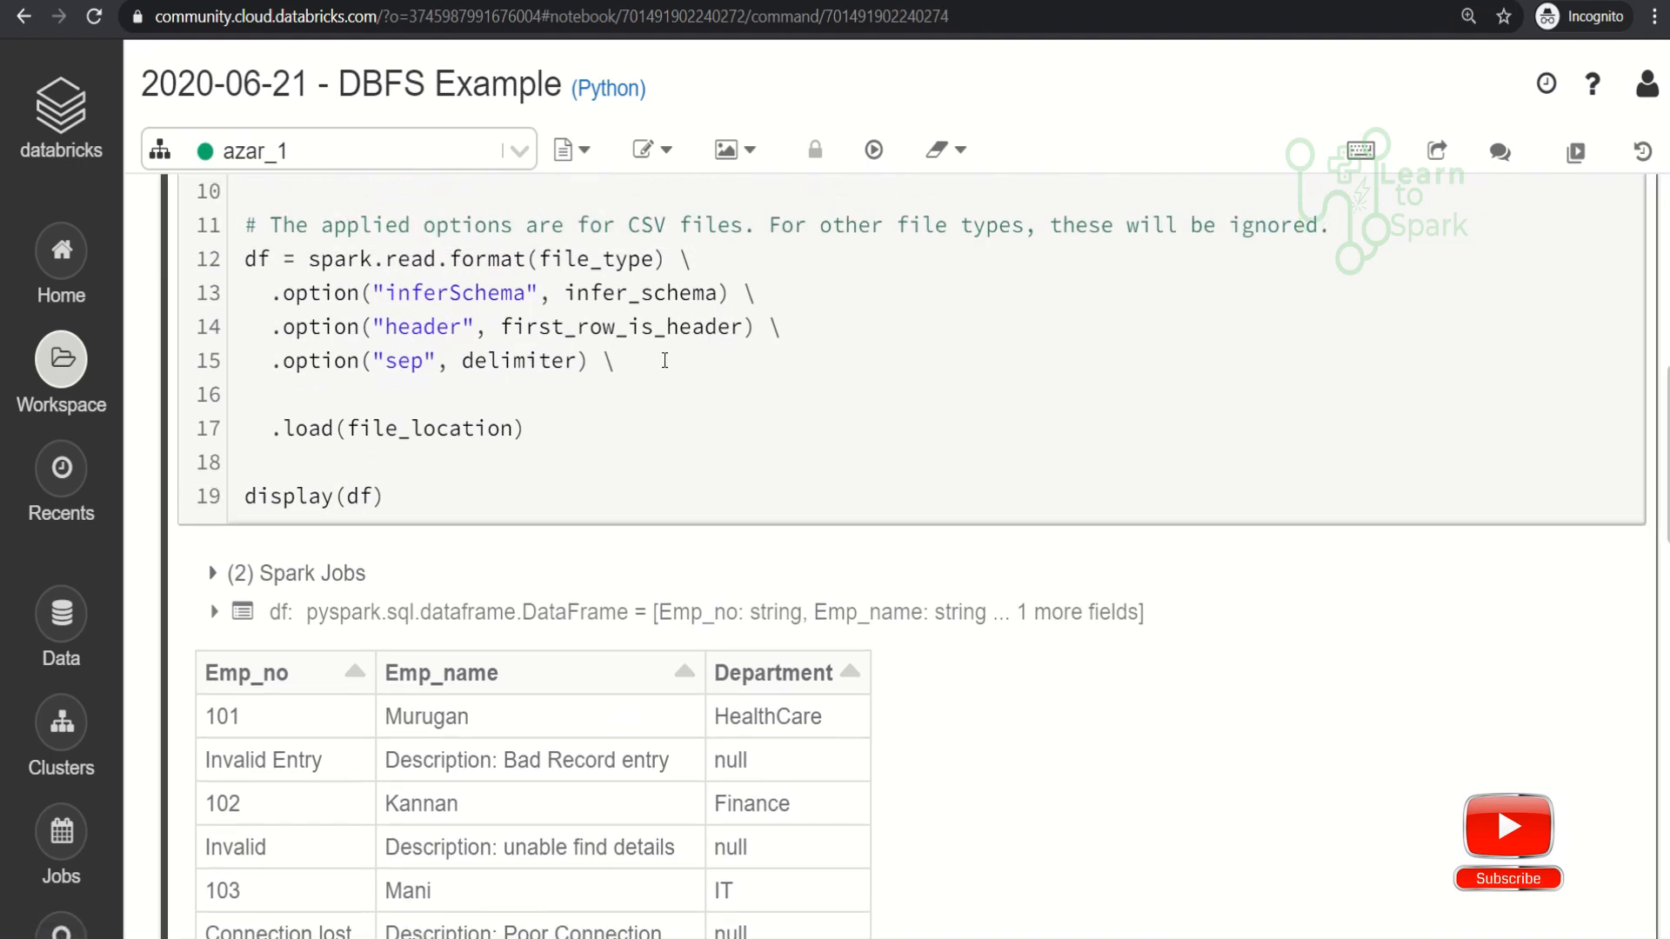
text(.option("mode",)
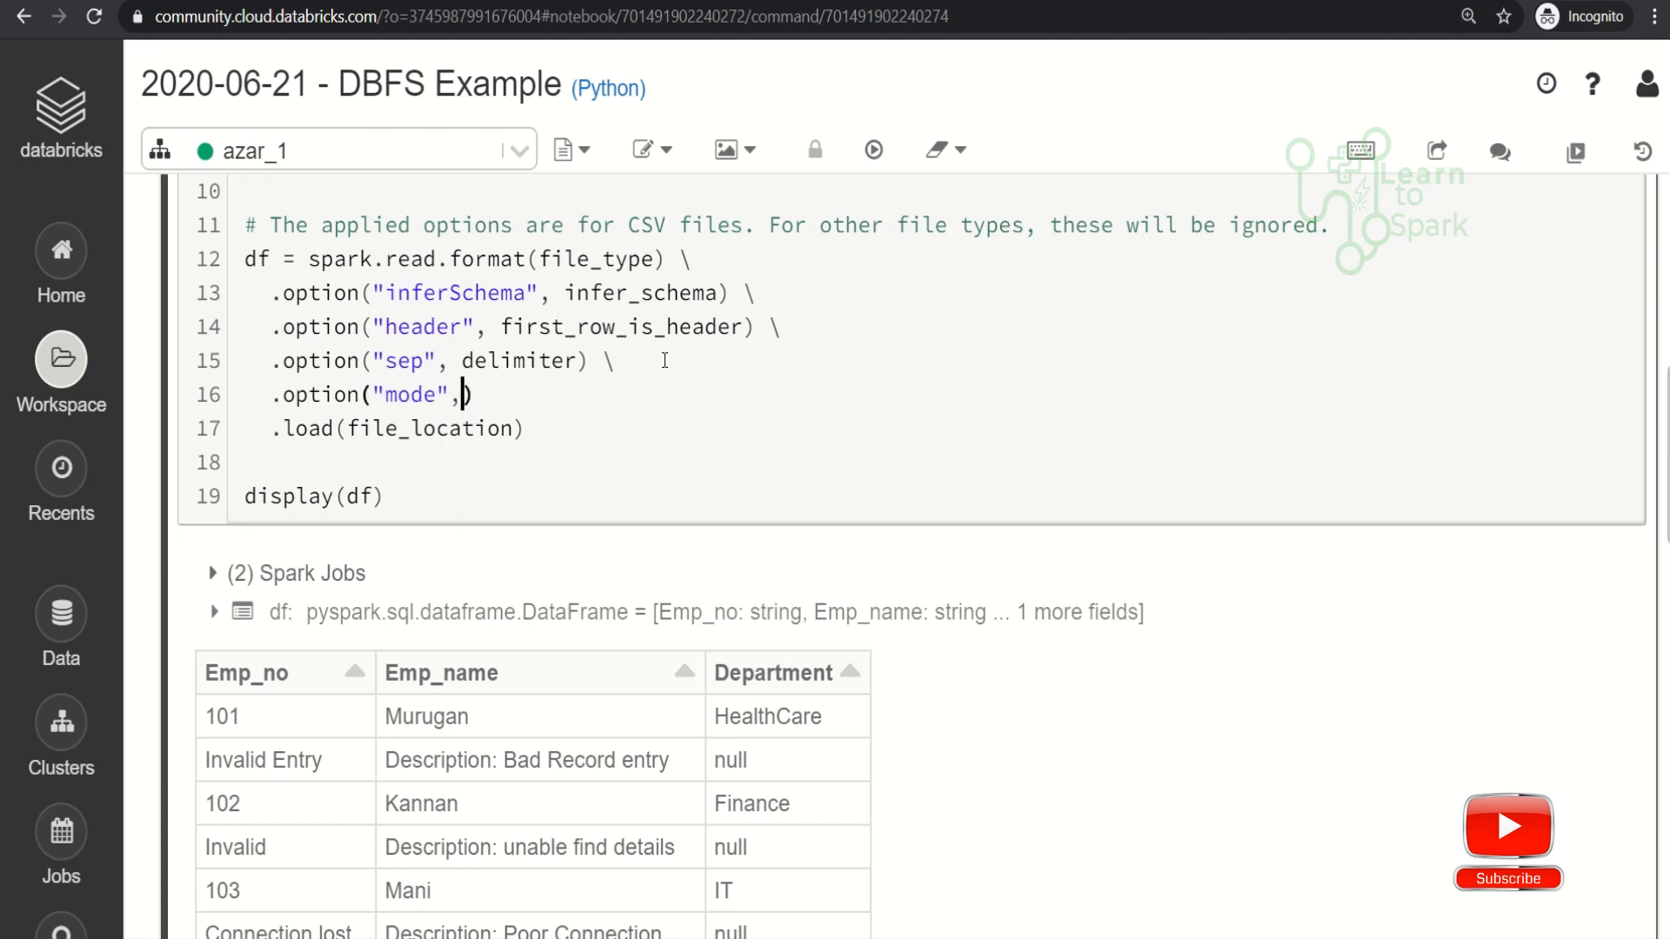
text(mode)
key(shift+Return)
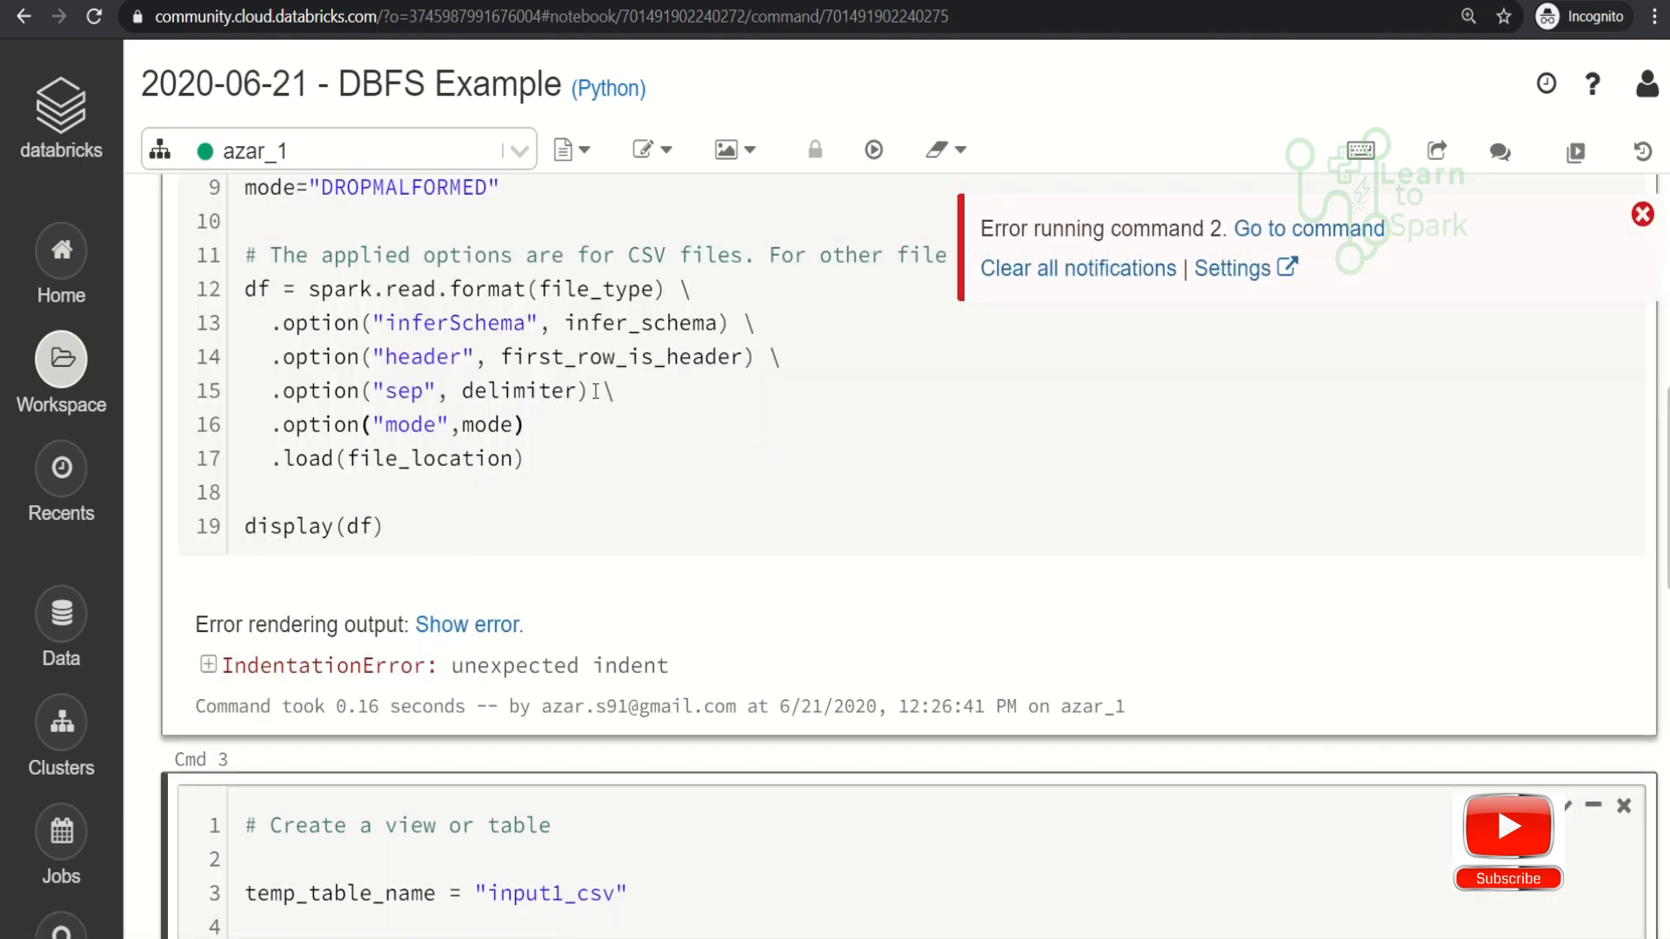
- Add a line-continuation backslash after the mode option and rerun the cell
click(568, 426)
text(\)
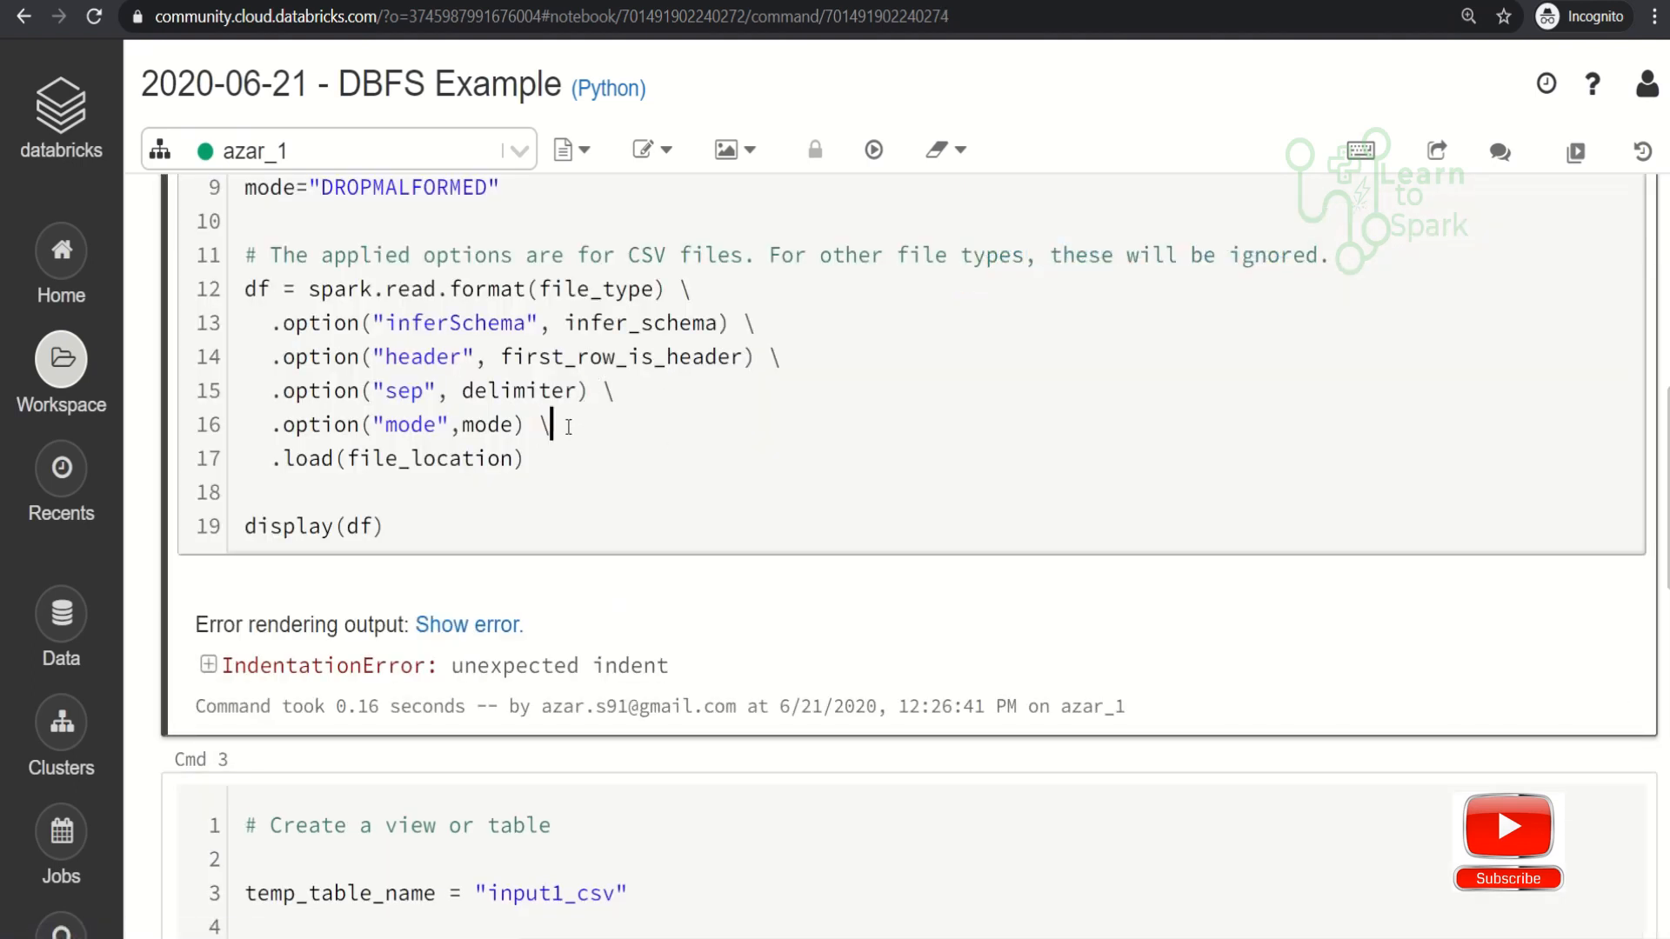
key(shift+Return)
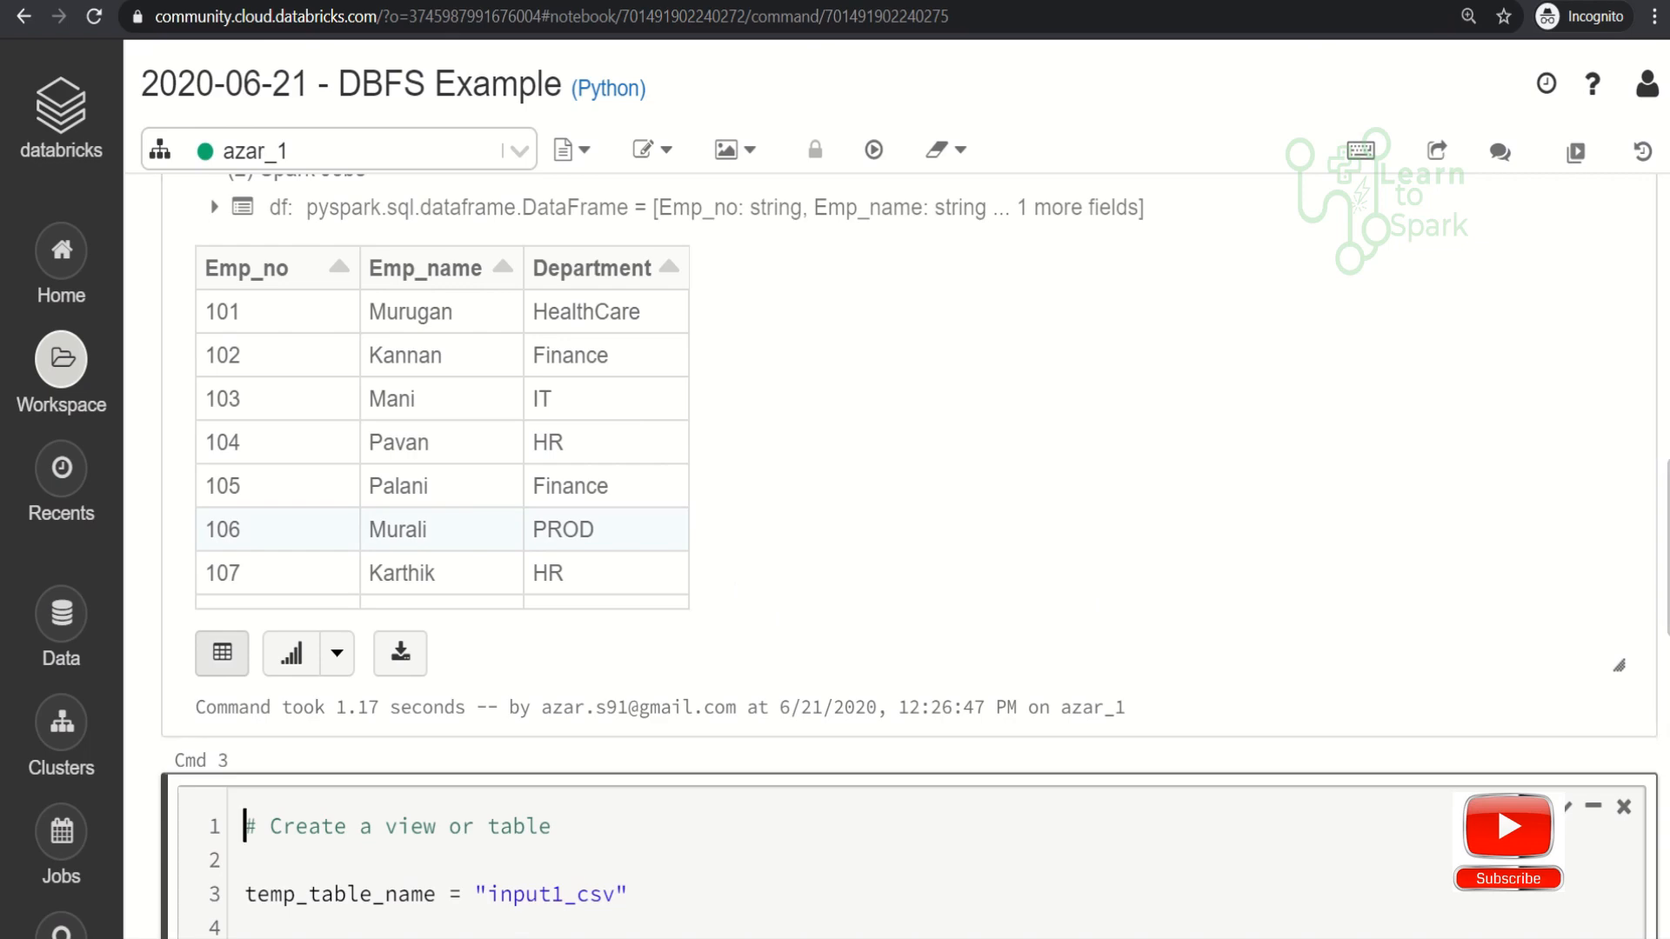
- Review the CSV options, the read statement and the resulting table of the loading cell
scroll(908, 557, up, 8)
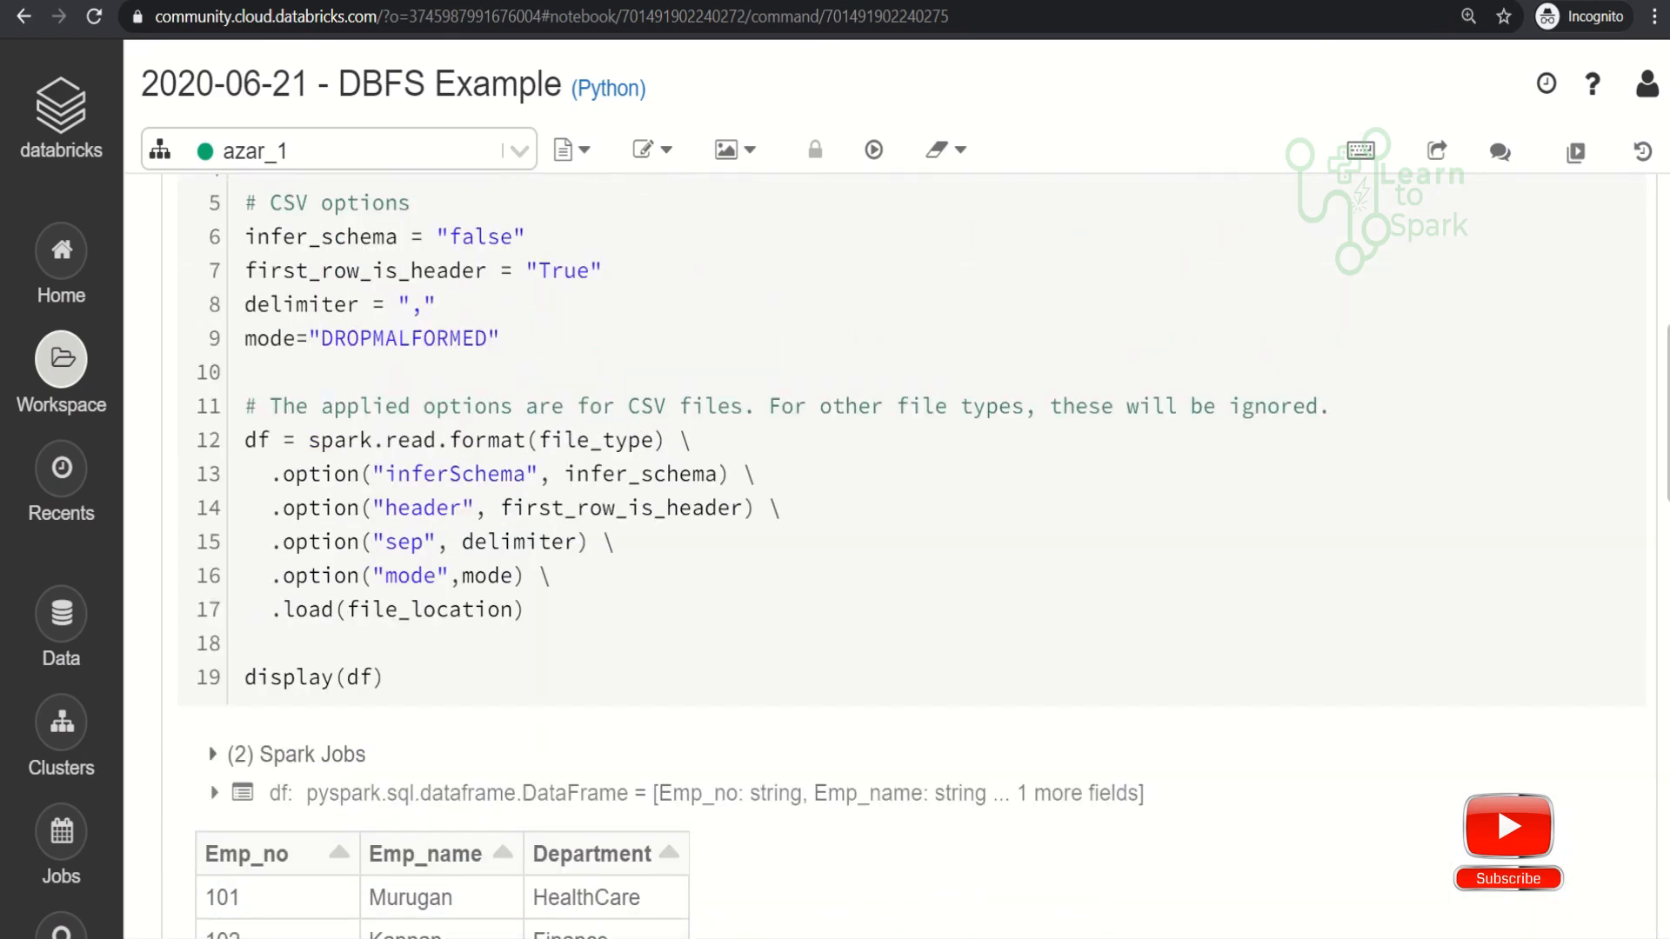
scroll(909, 556, up, 2)
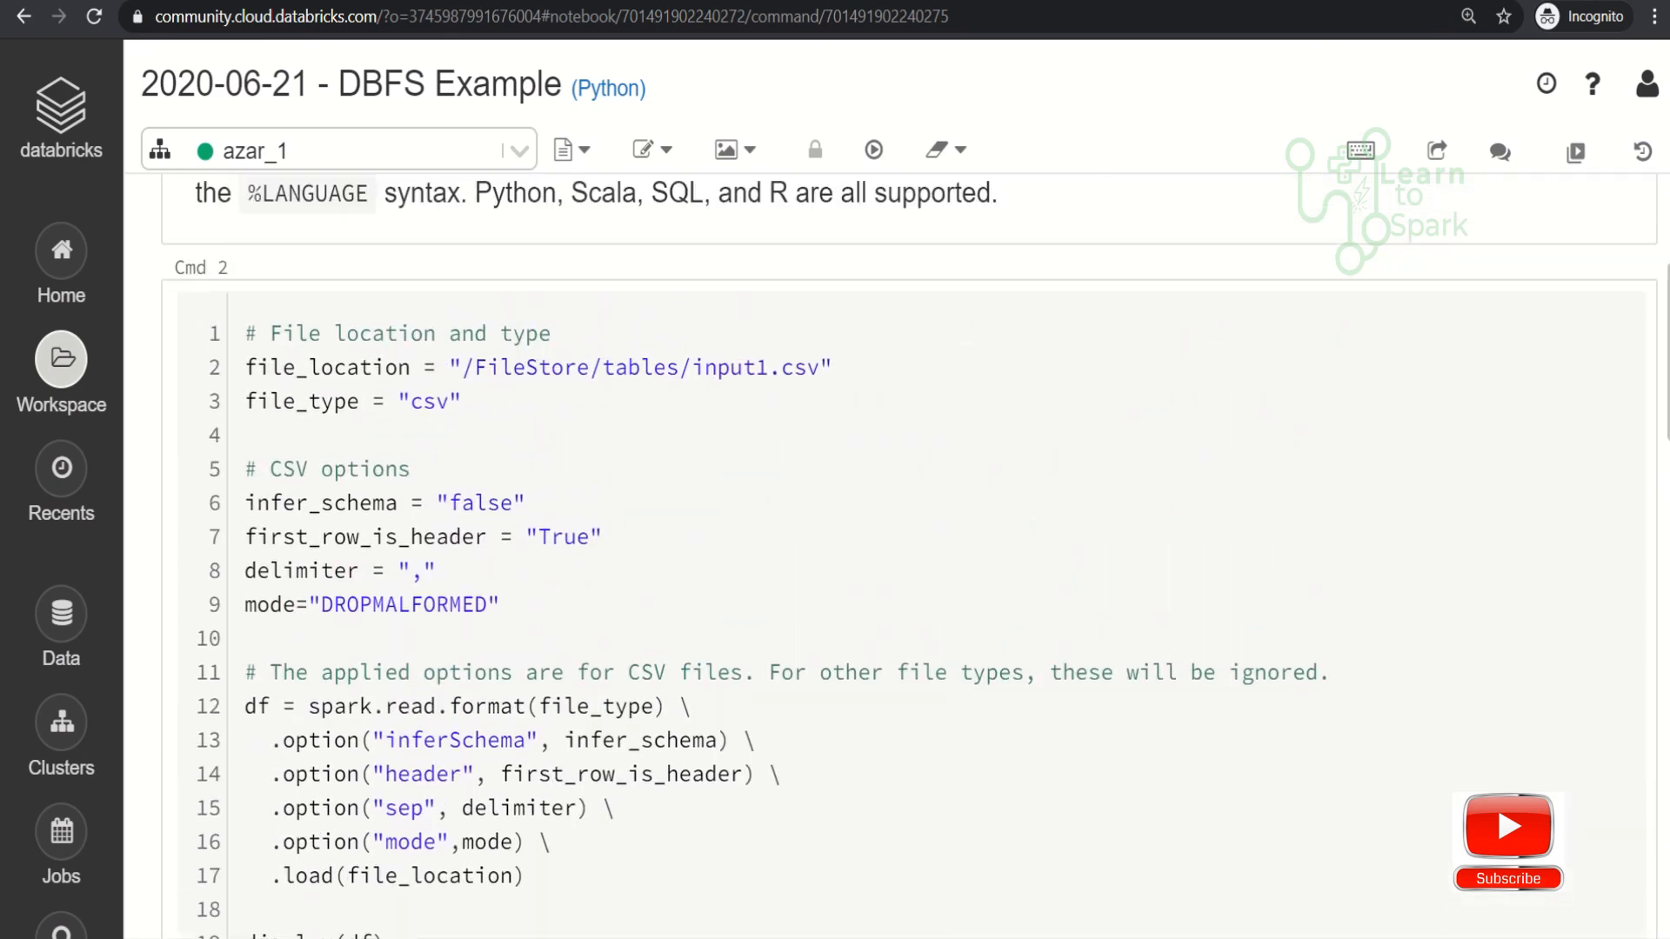
scroll(908, 557, down, 2)
scroll(909, 557, down, 1)
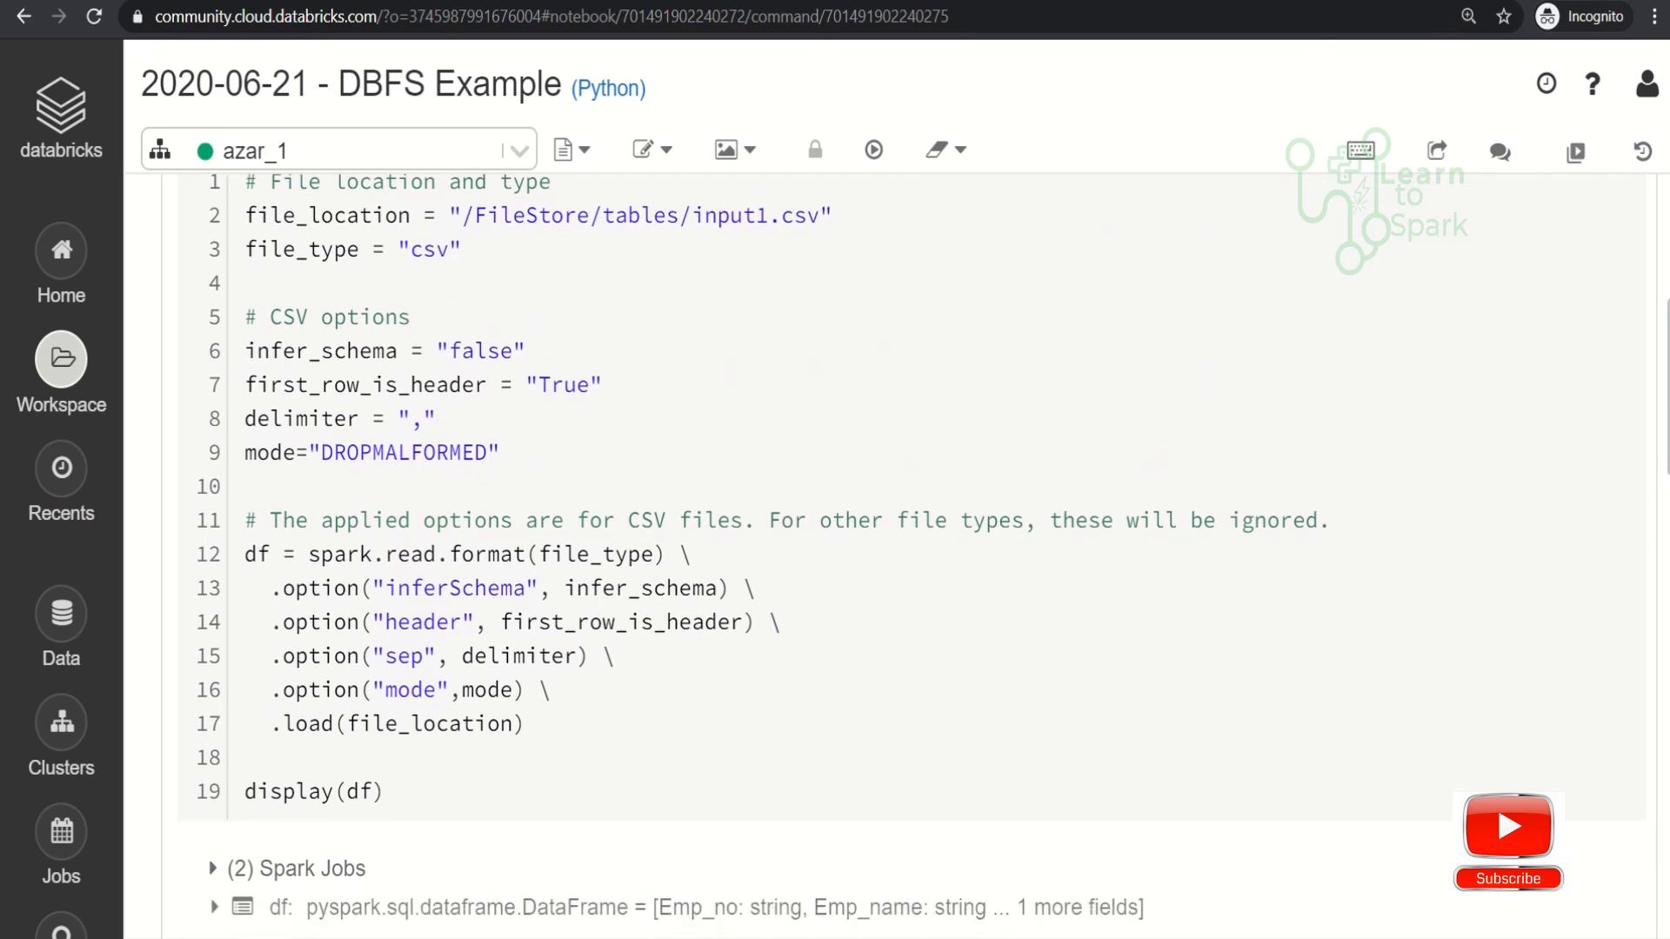
scroll(909, 557, down, 7)
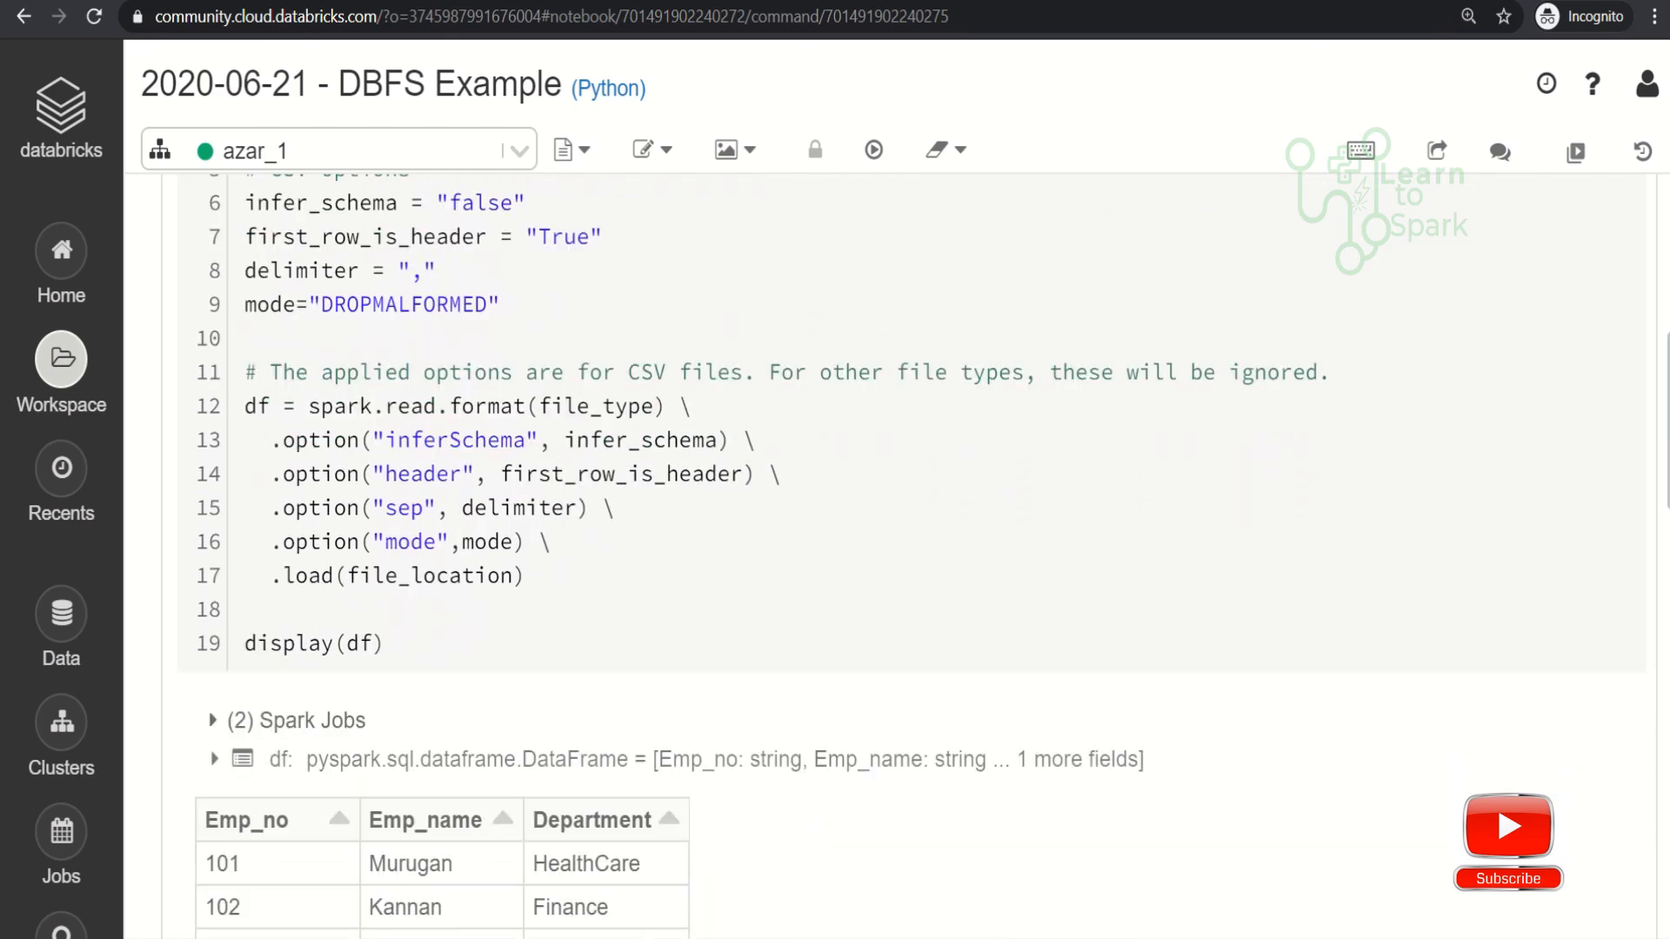
- Examine the loaded employee table and the chart types offered for the loading cell's output
scroll(909, 557, down, 7)
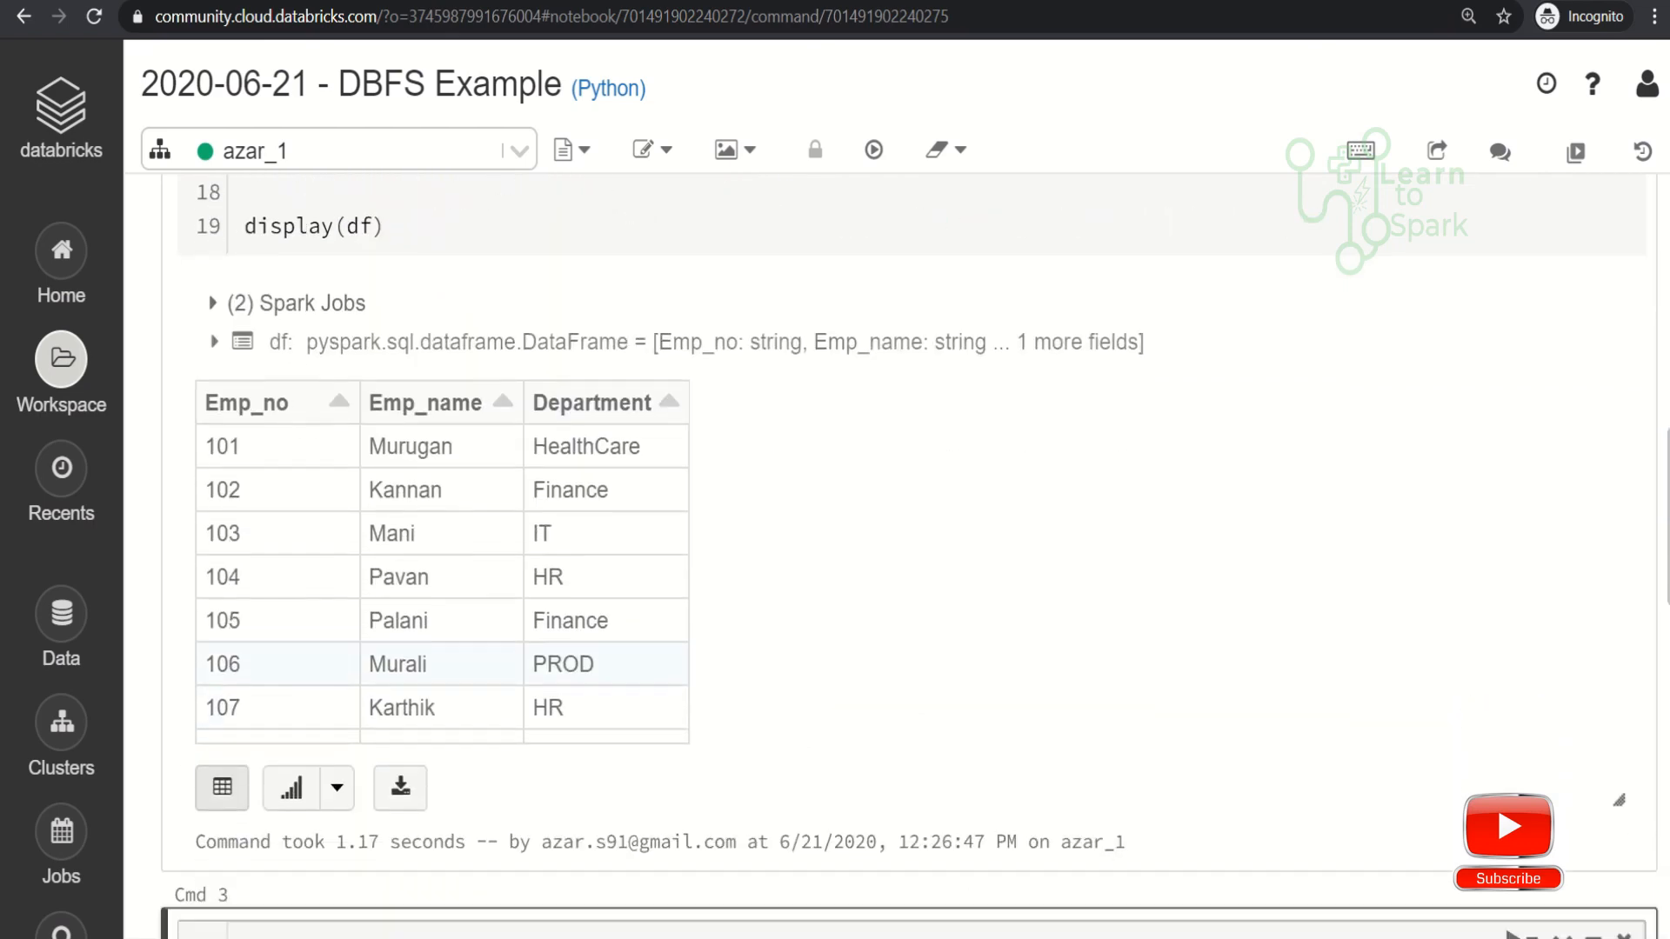
scroll(909, 556, up, 1)
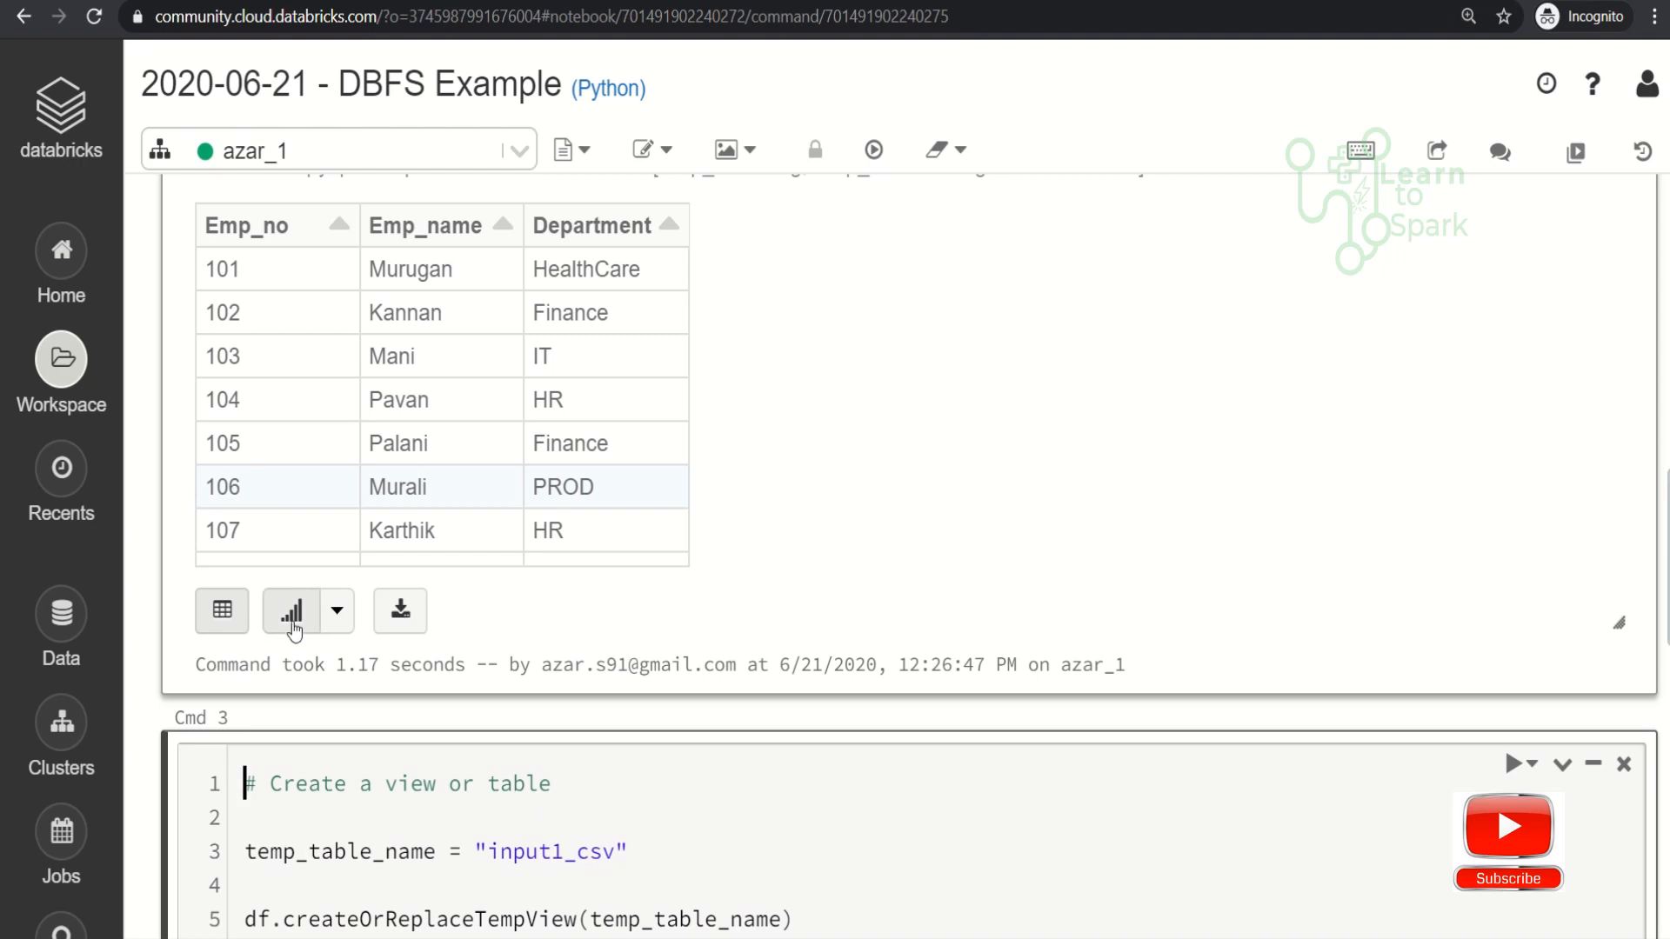
click(338, 611)
scroll(339, 628, up, 4)
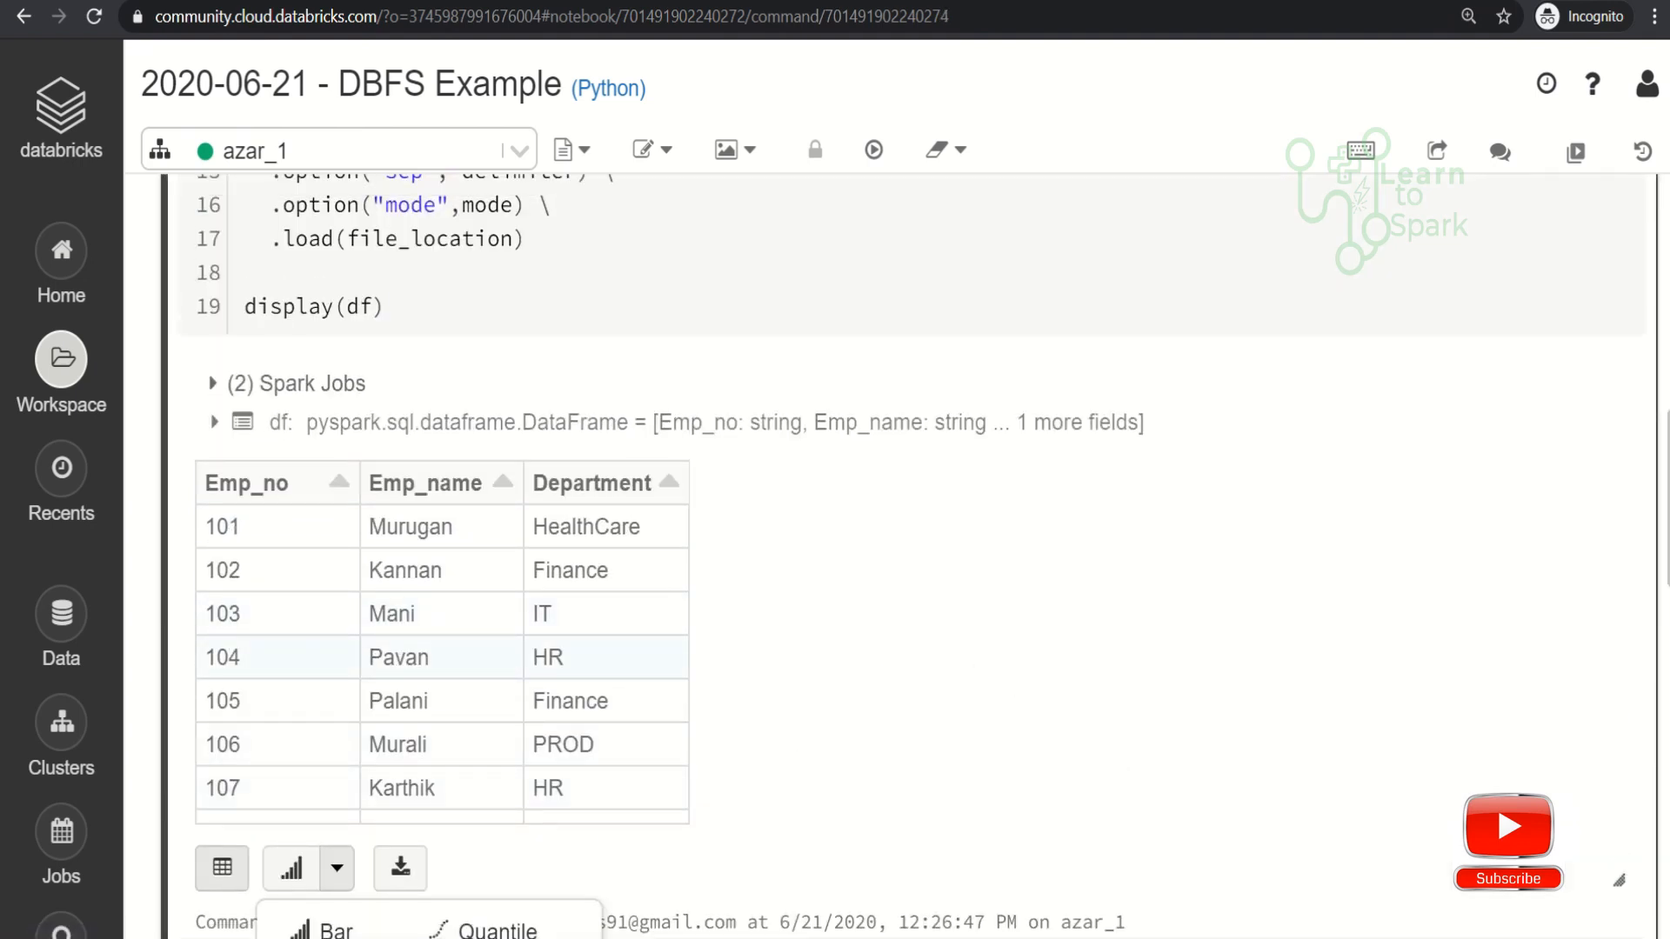
click(1663, 501)
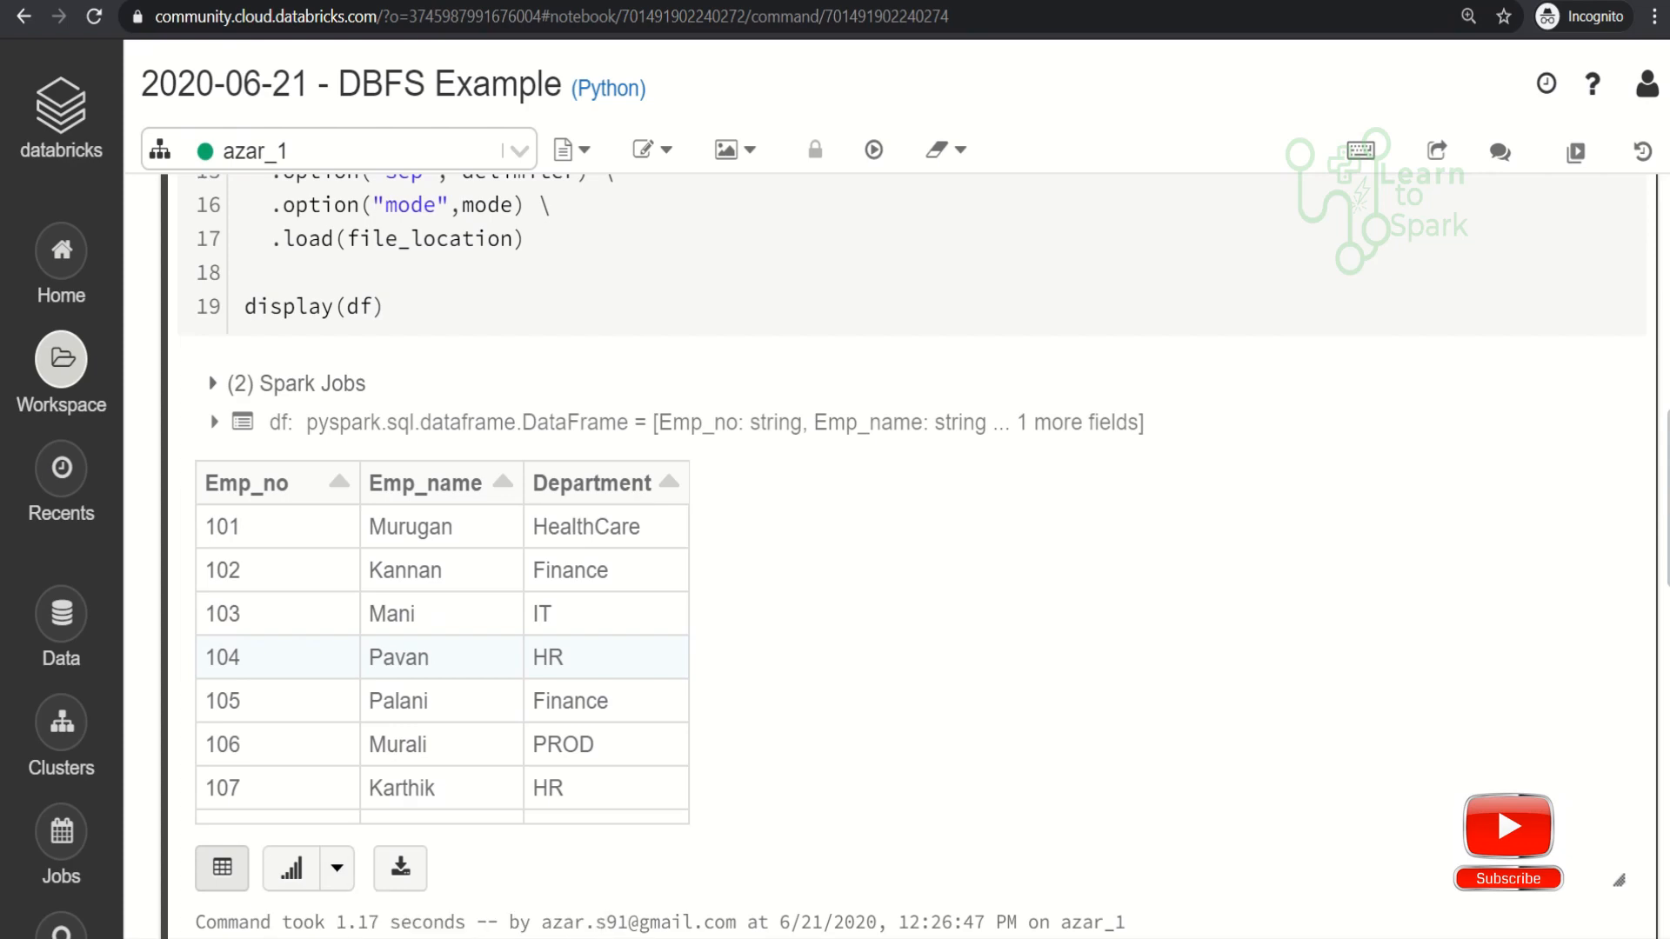
scroll(608, 348, down, 12)
scroll(608, 251, up, 3)
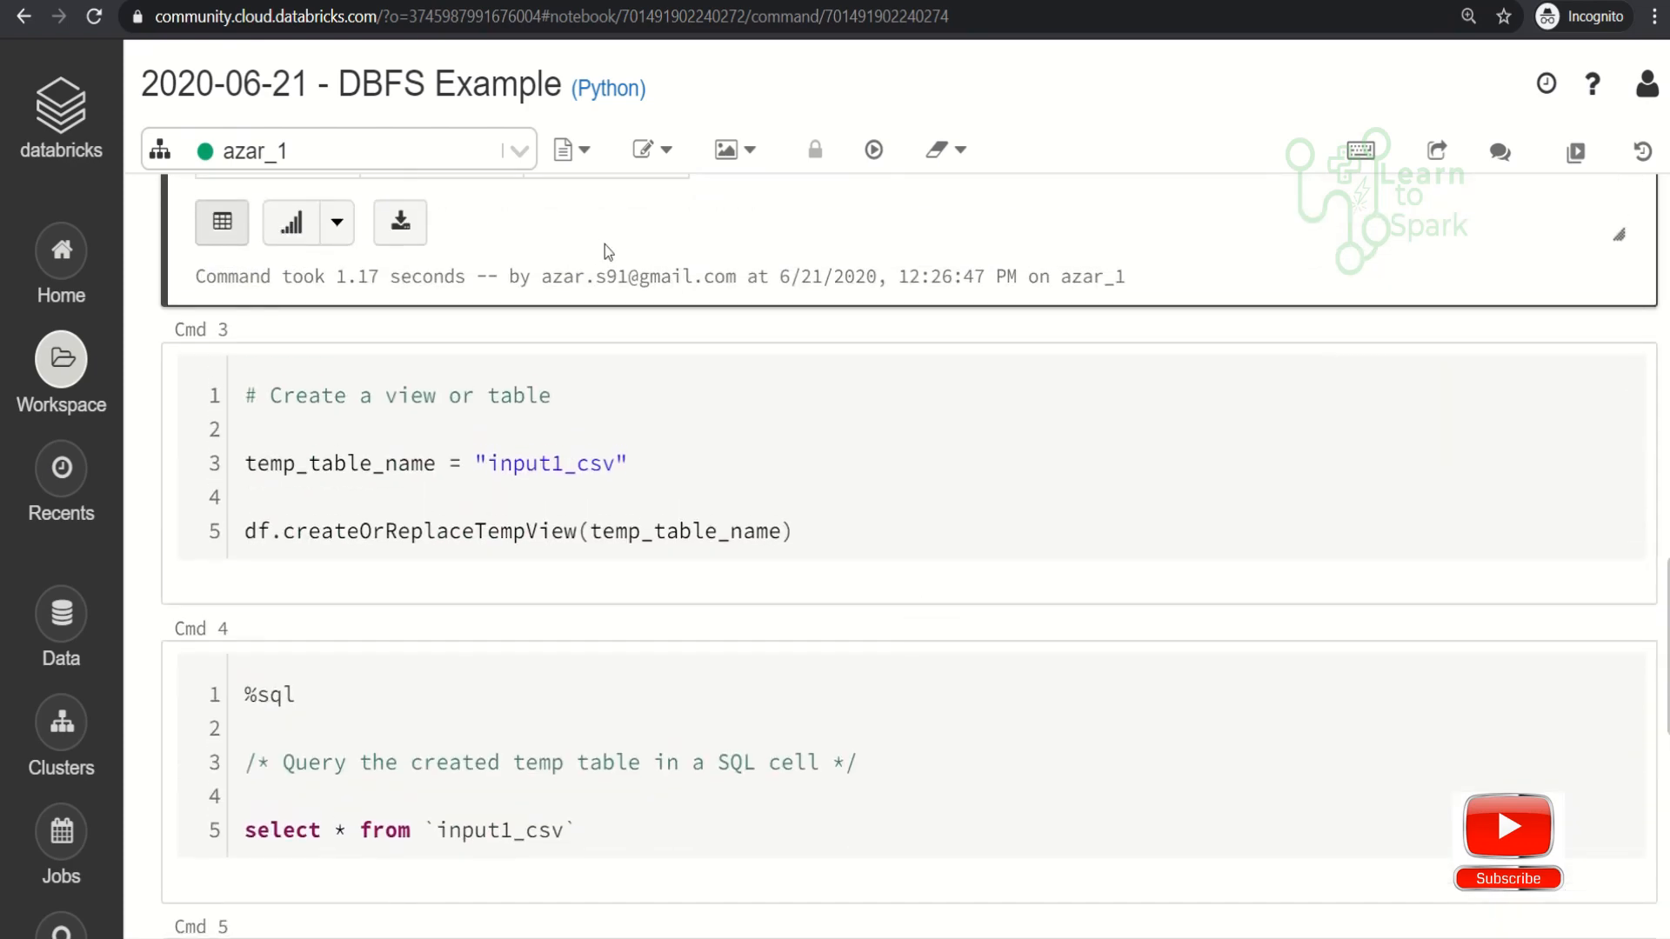
- Try to display the loading cell's result as a pie chart
click(337, 223)
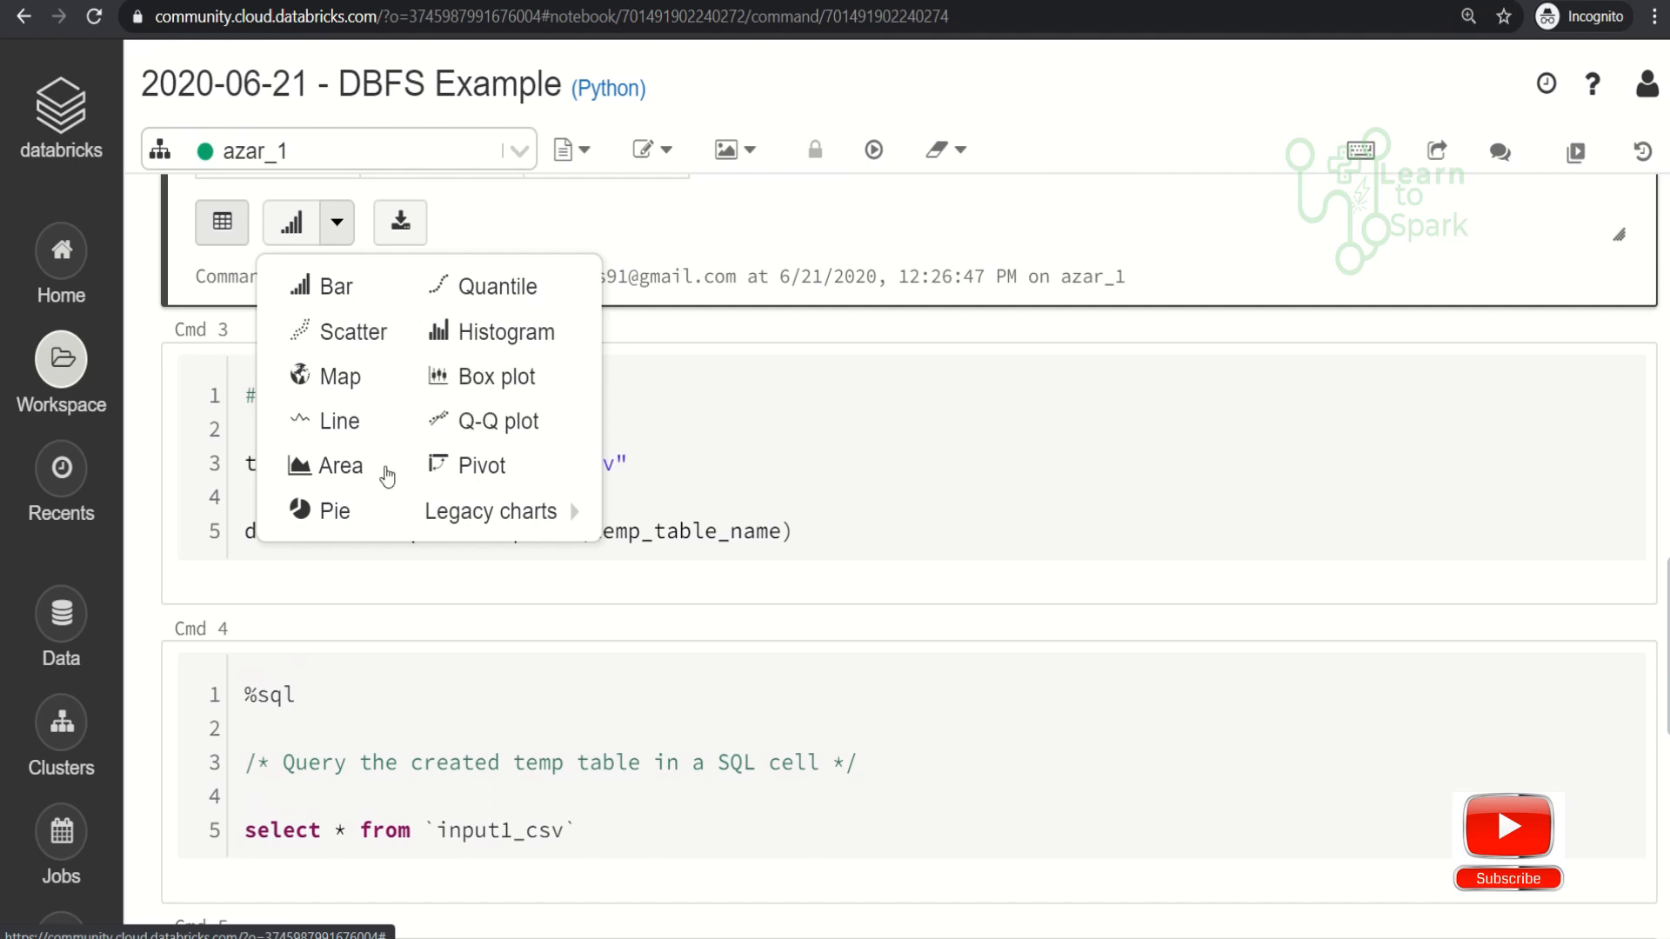
click(342, 513)
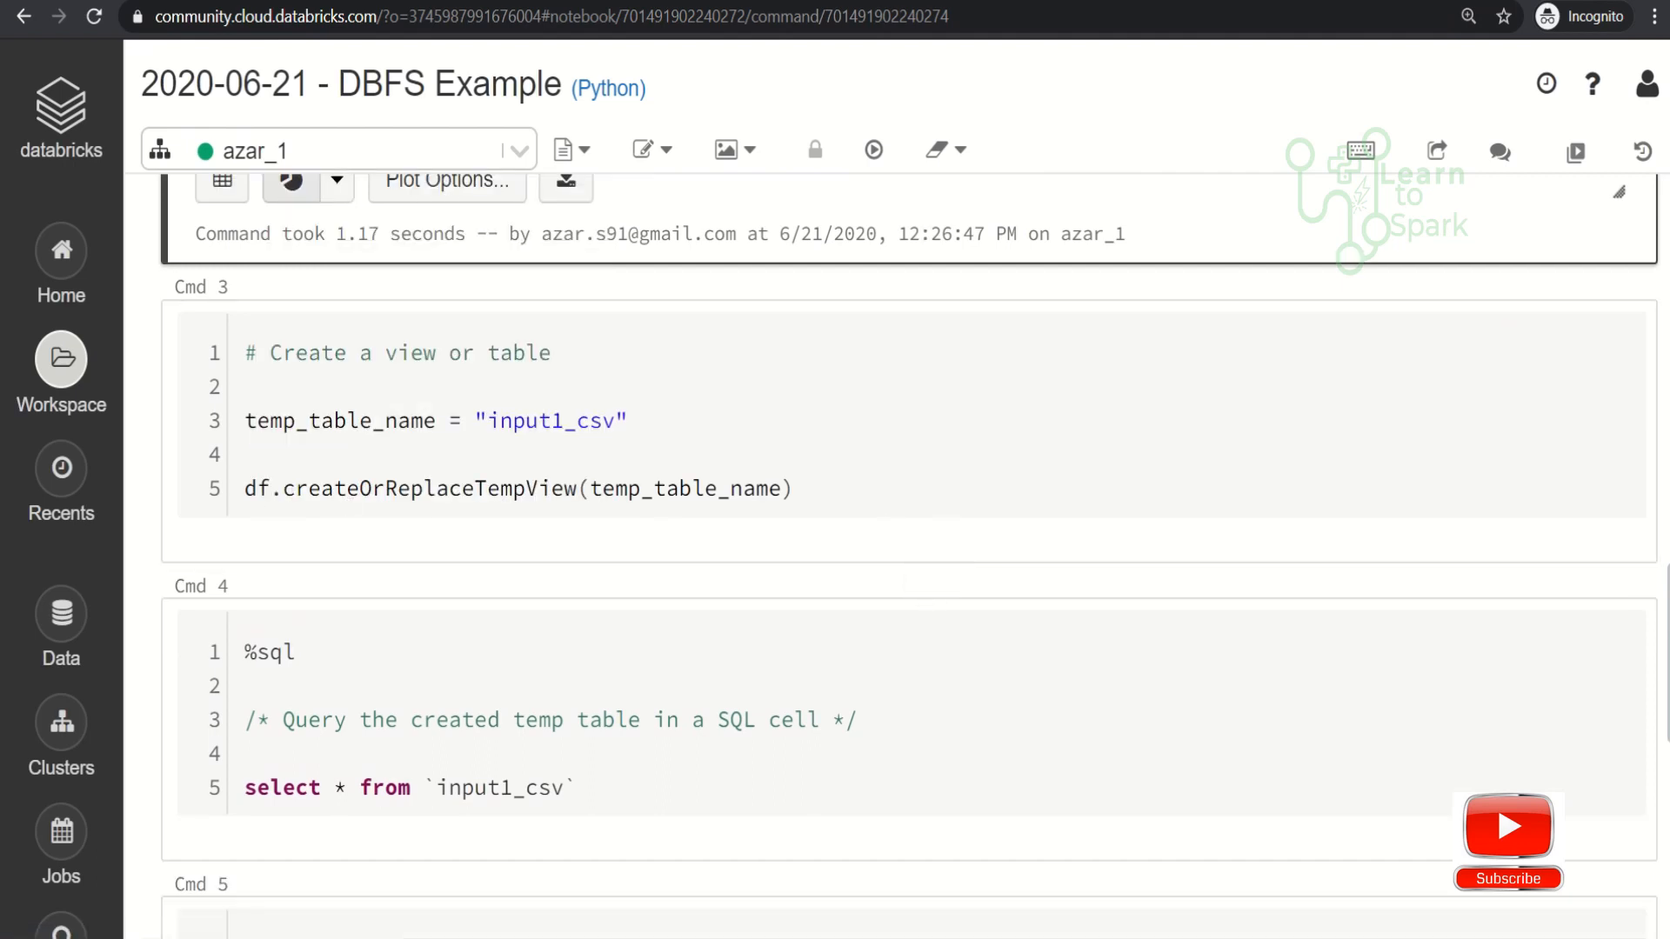
scroll(909, 548, up, 6)
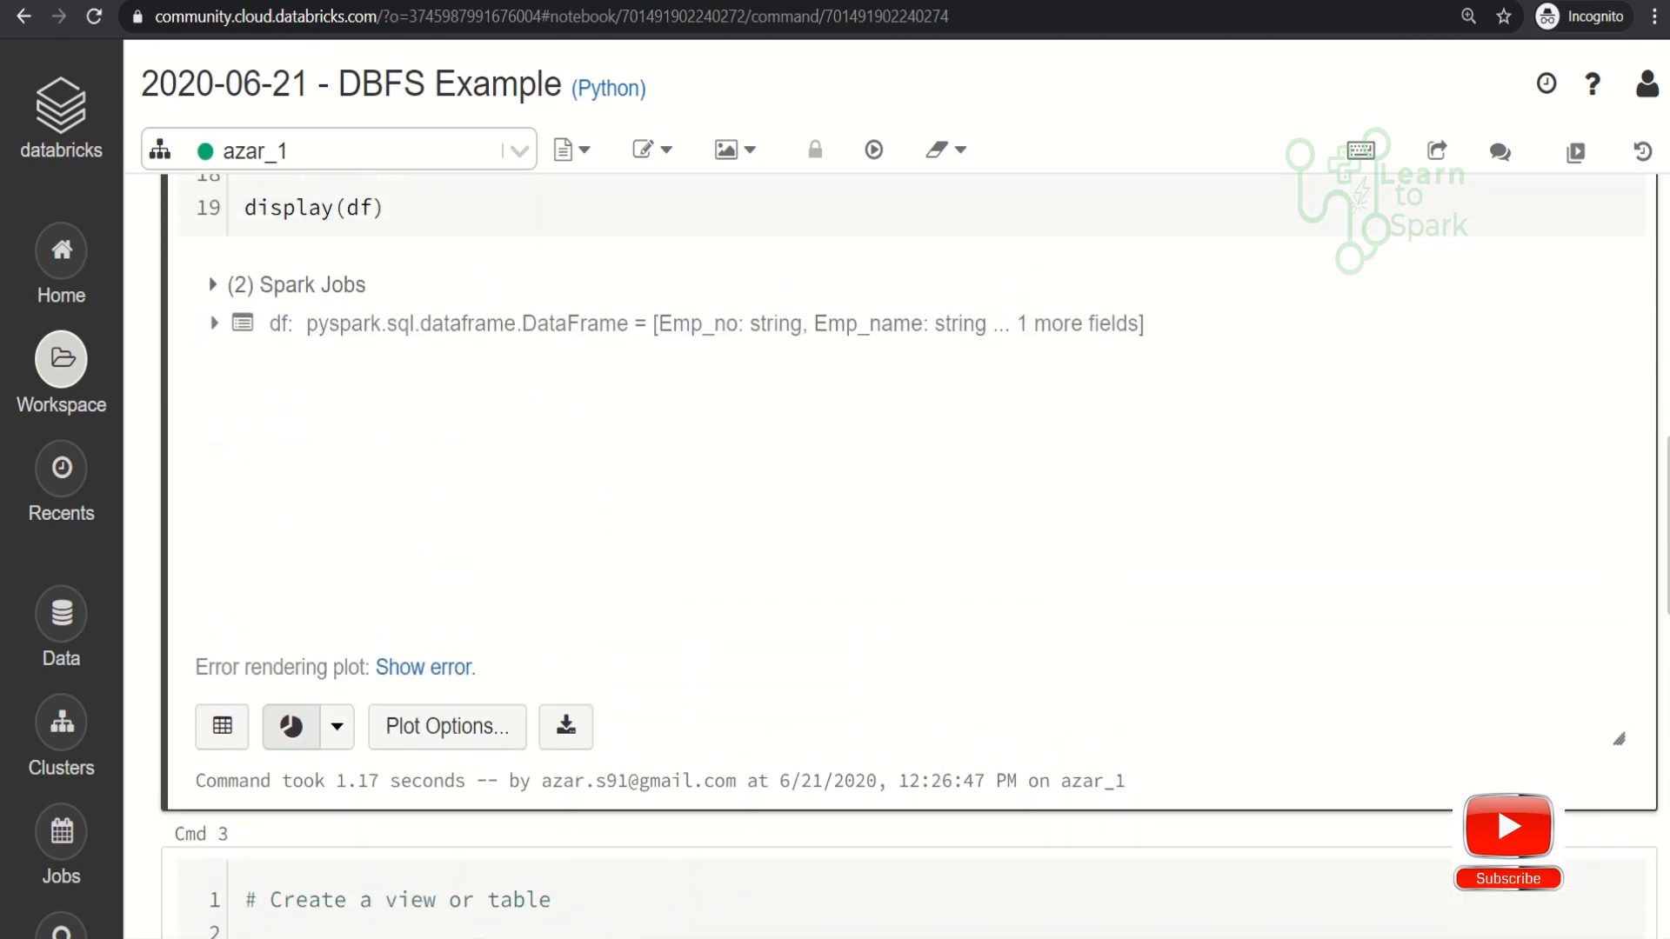
scroll(908, 548, up, 1)
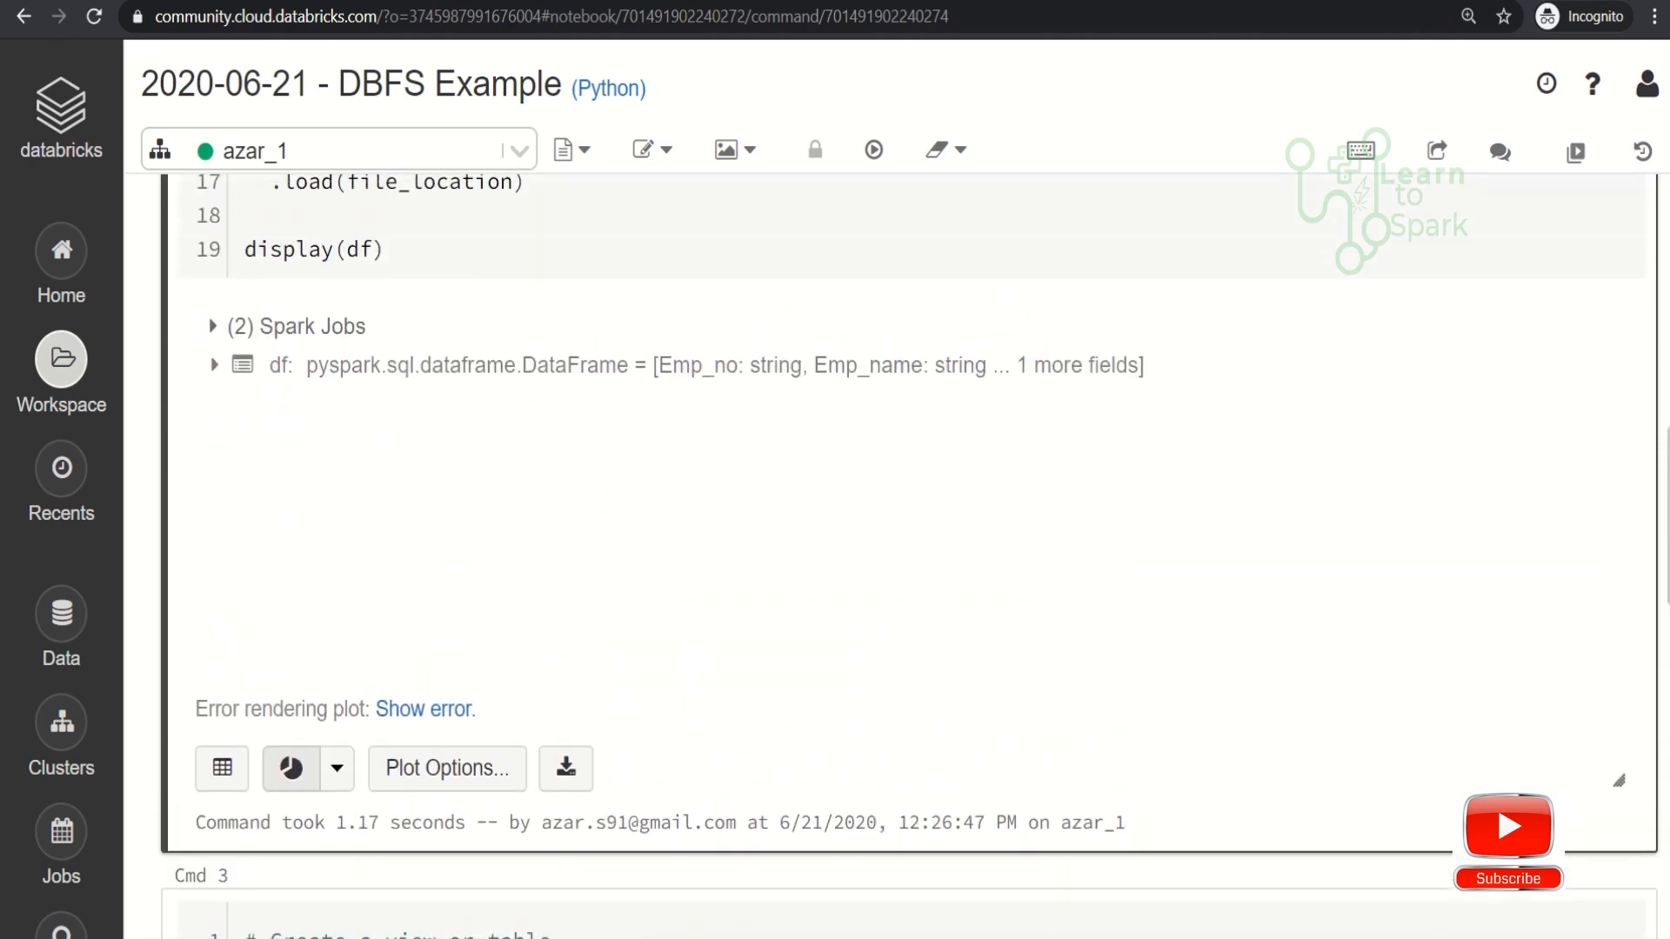
scroll(909, 548, up, 3)
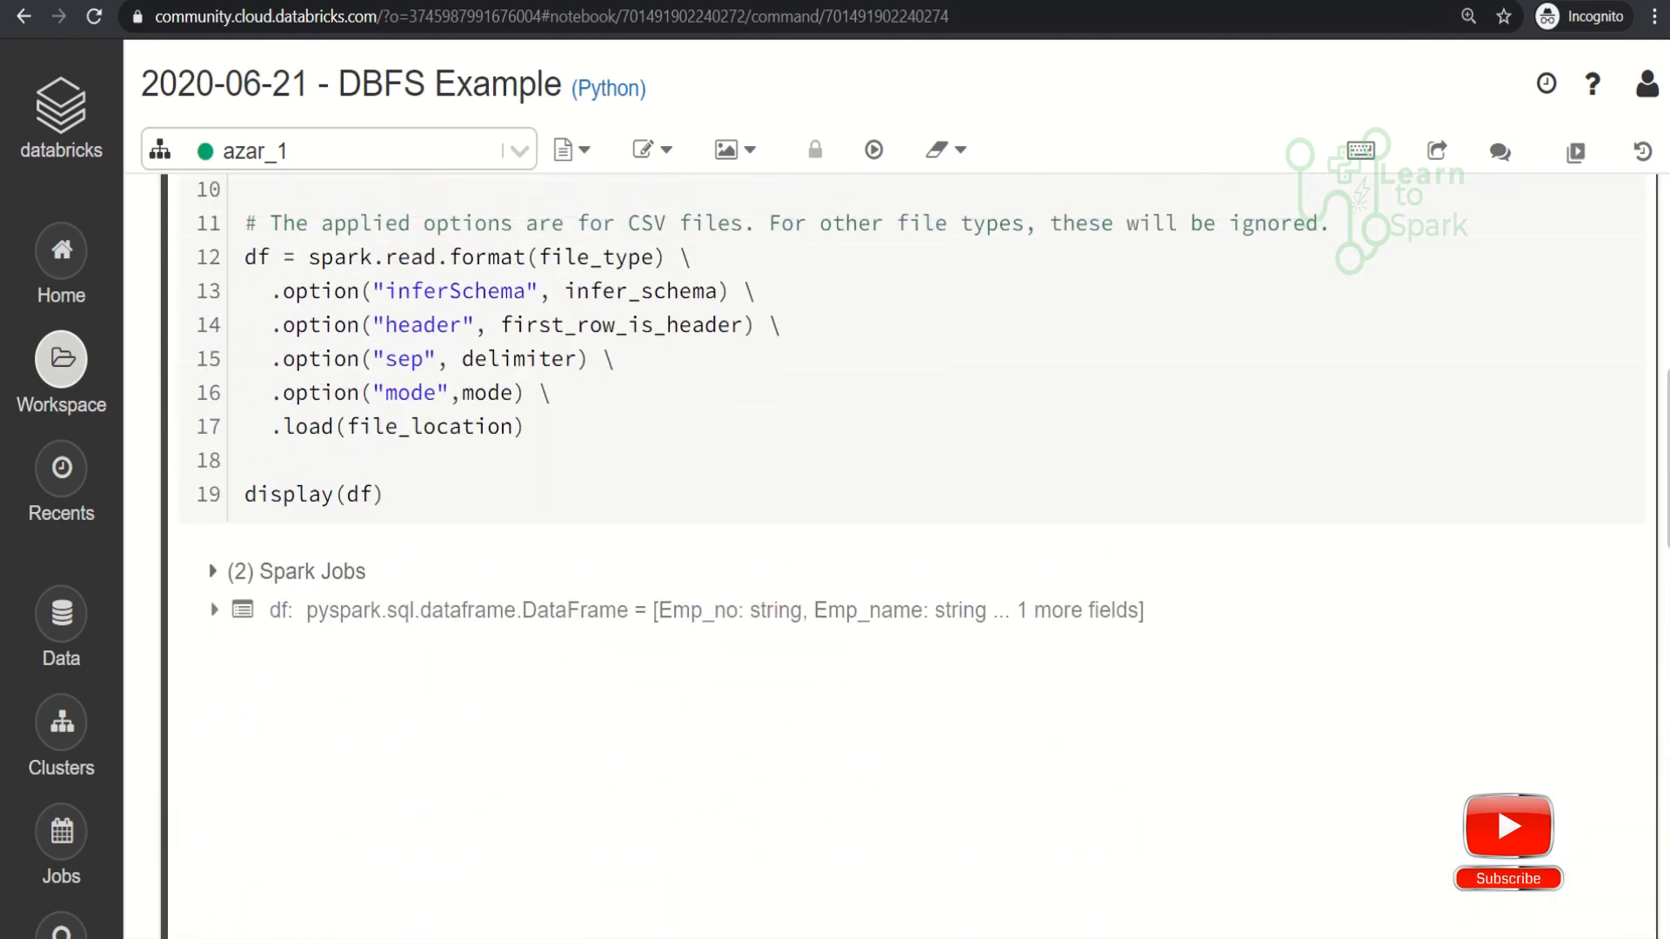
scroll(1159, 681, down, 3)
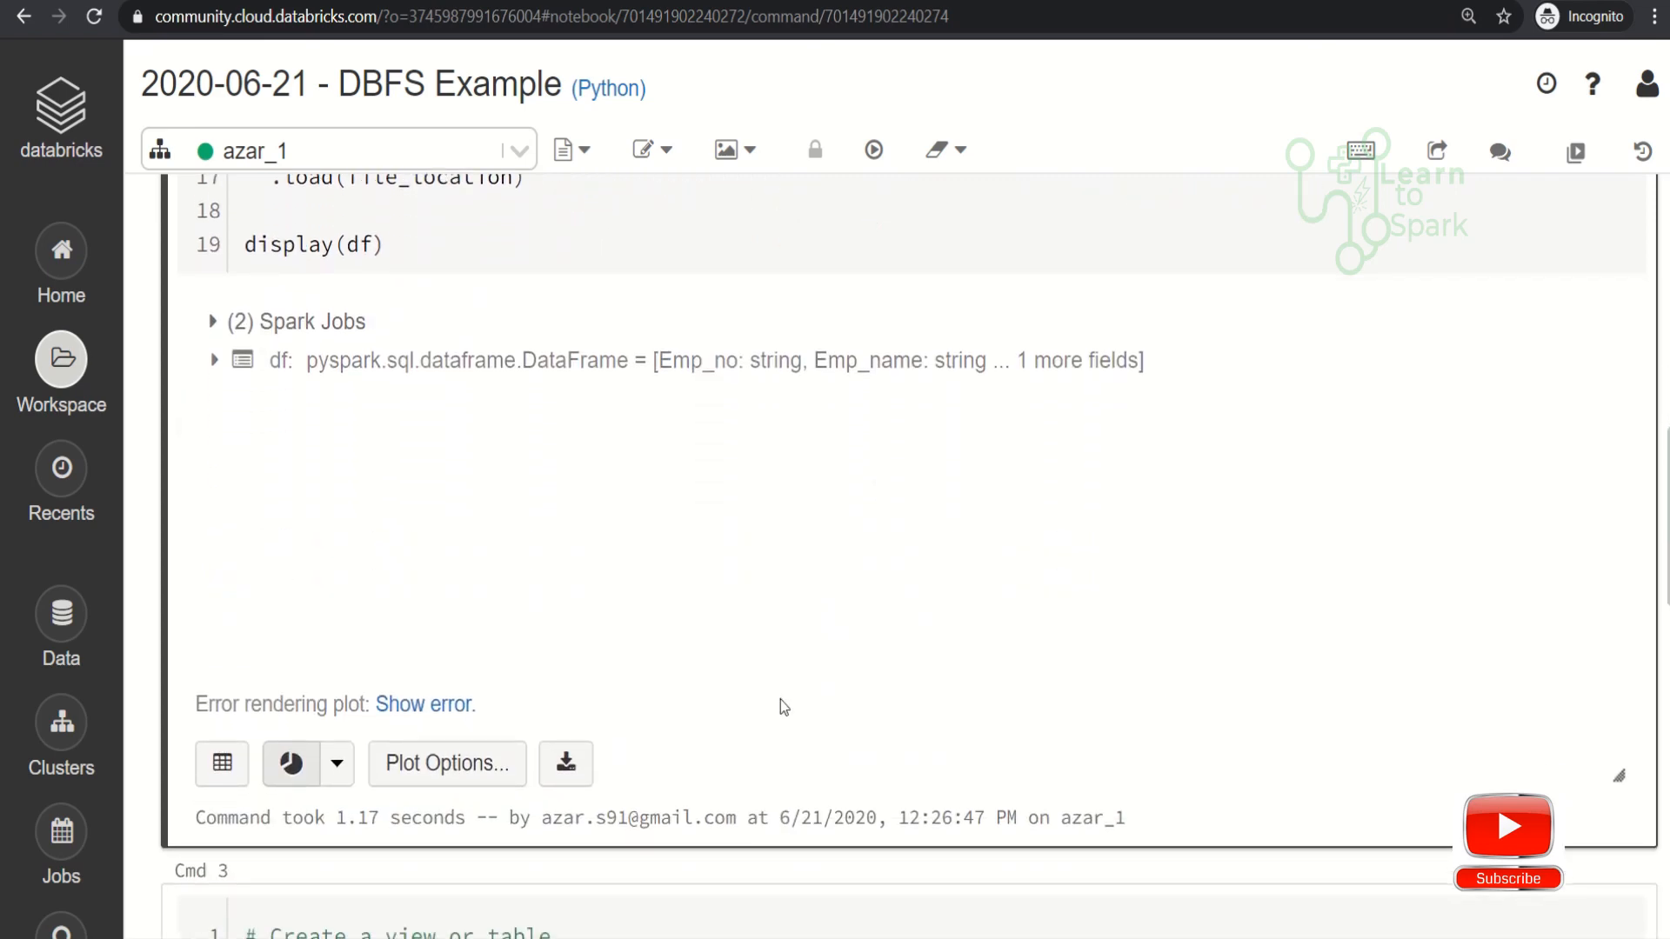
- Switch the loading cell's output from the pie chart back to the table view
click(336, 766)
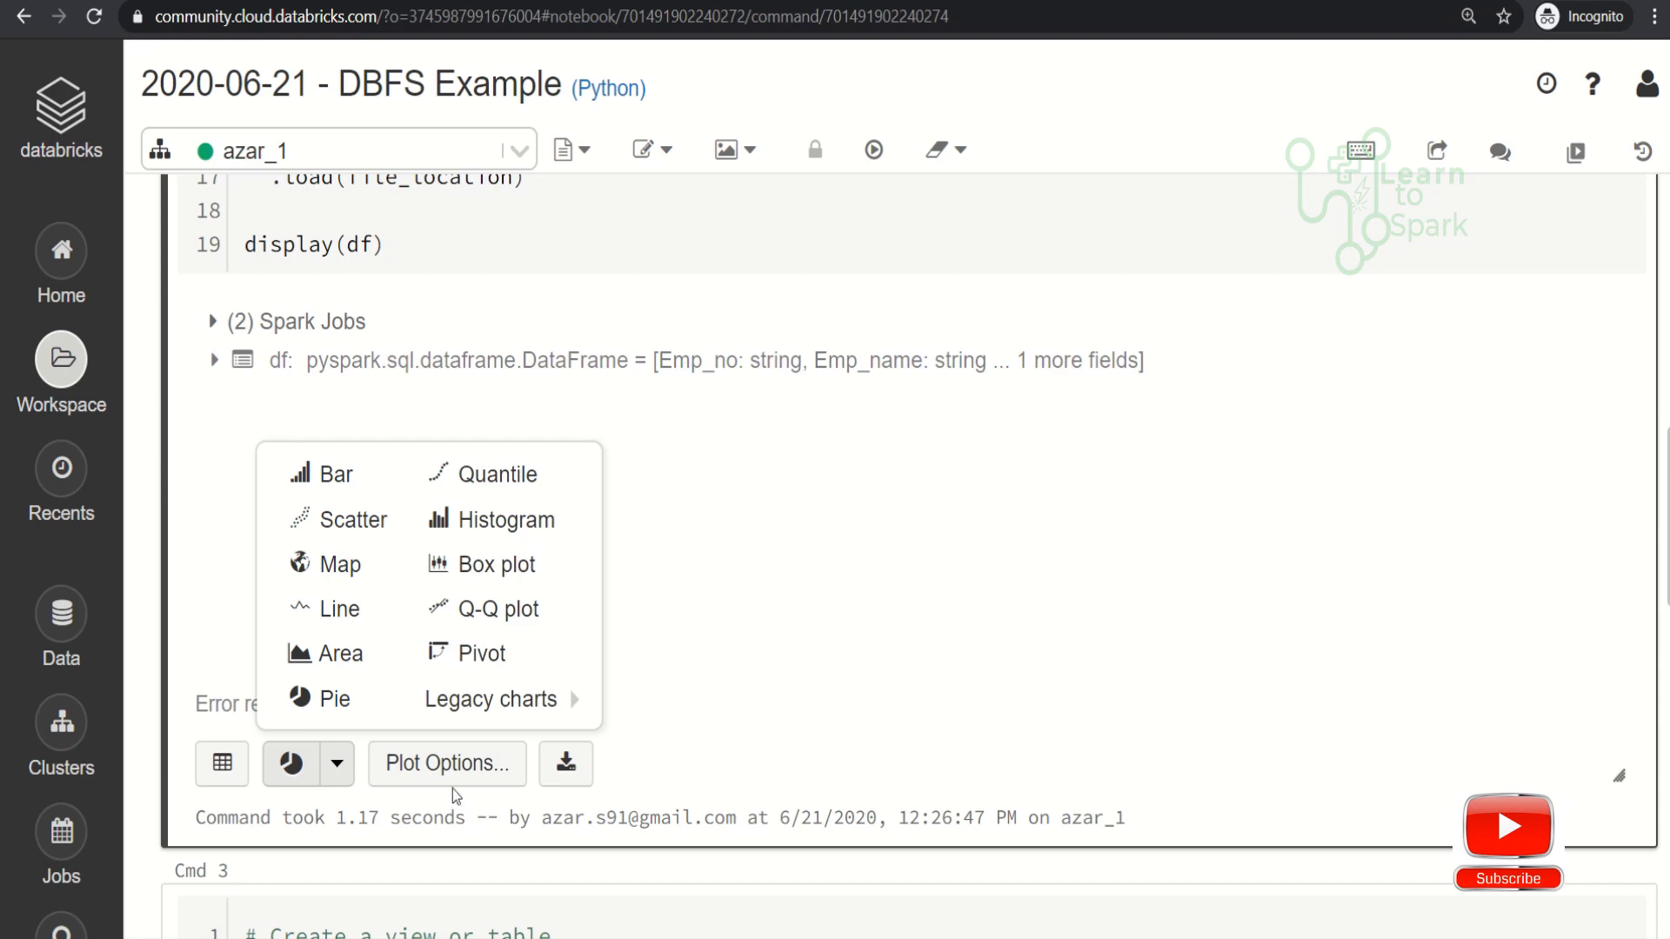
click(224, 765)
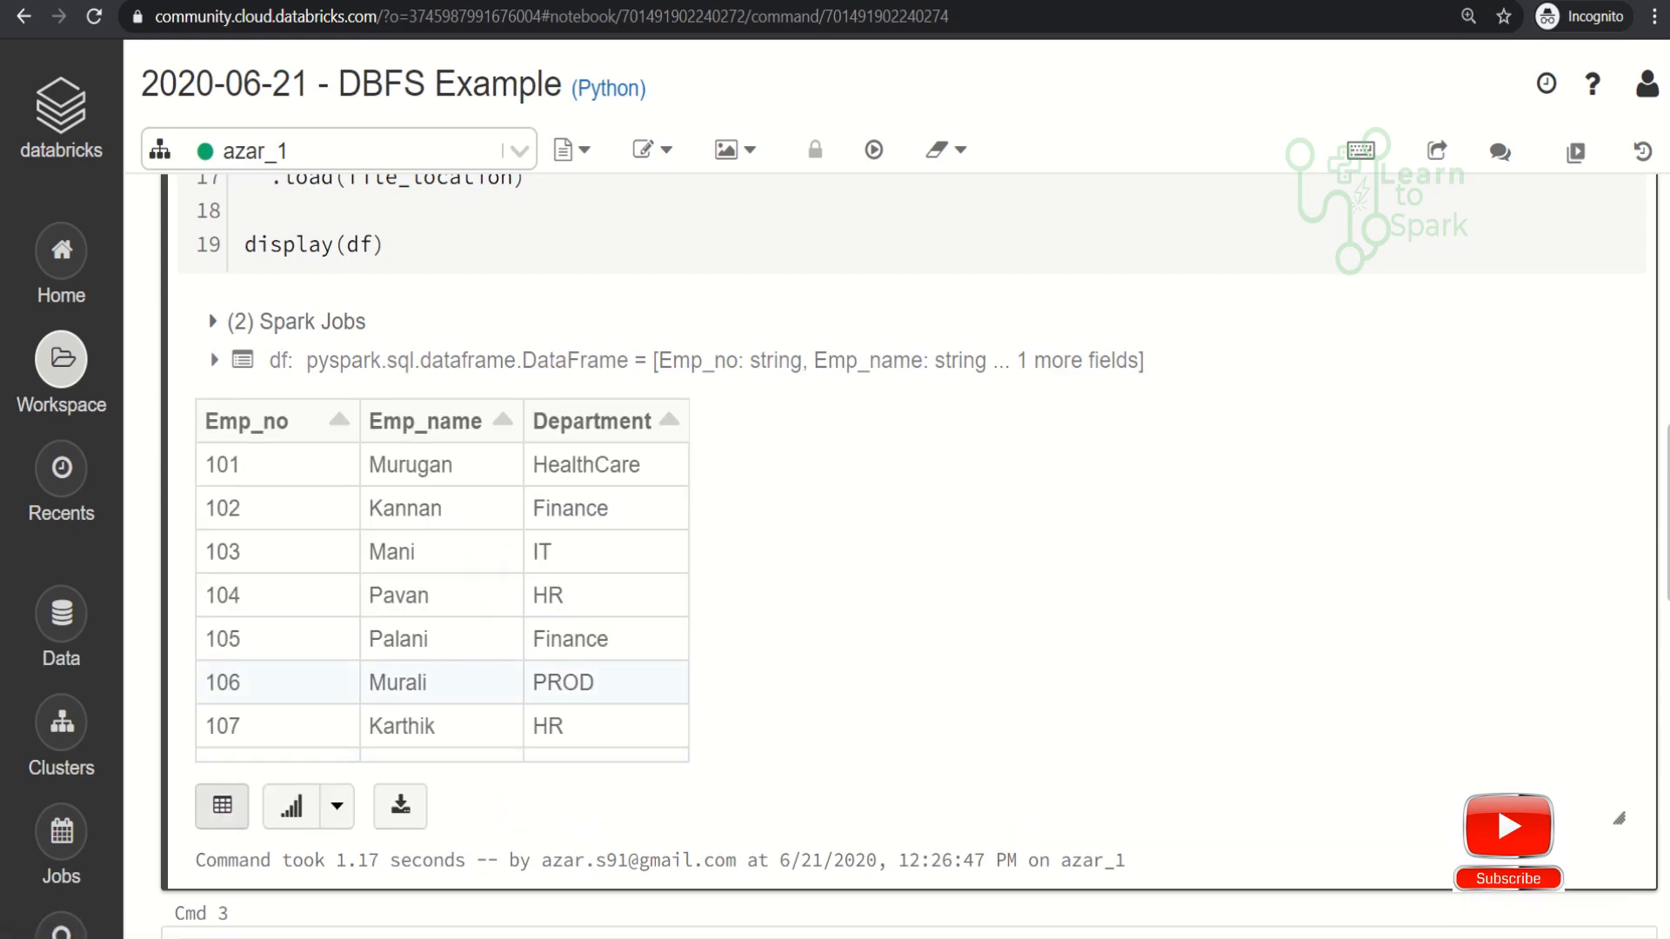
drag(1668, 557, 1668, 413)
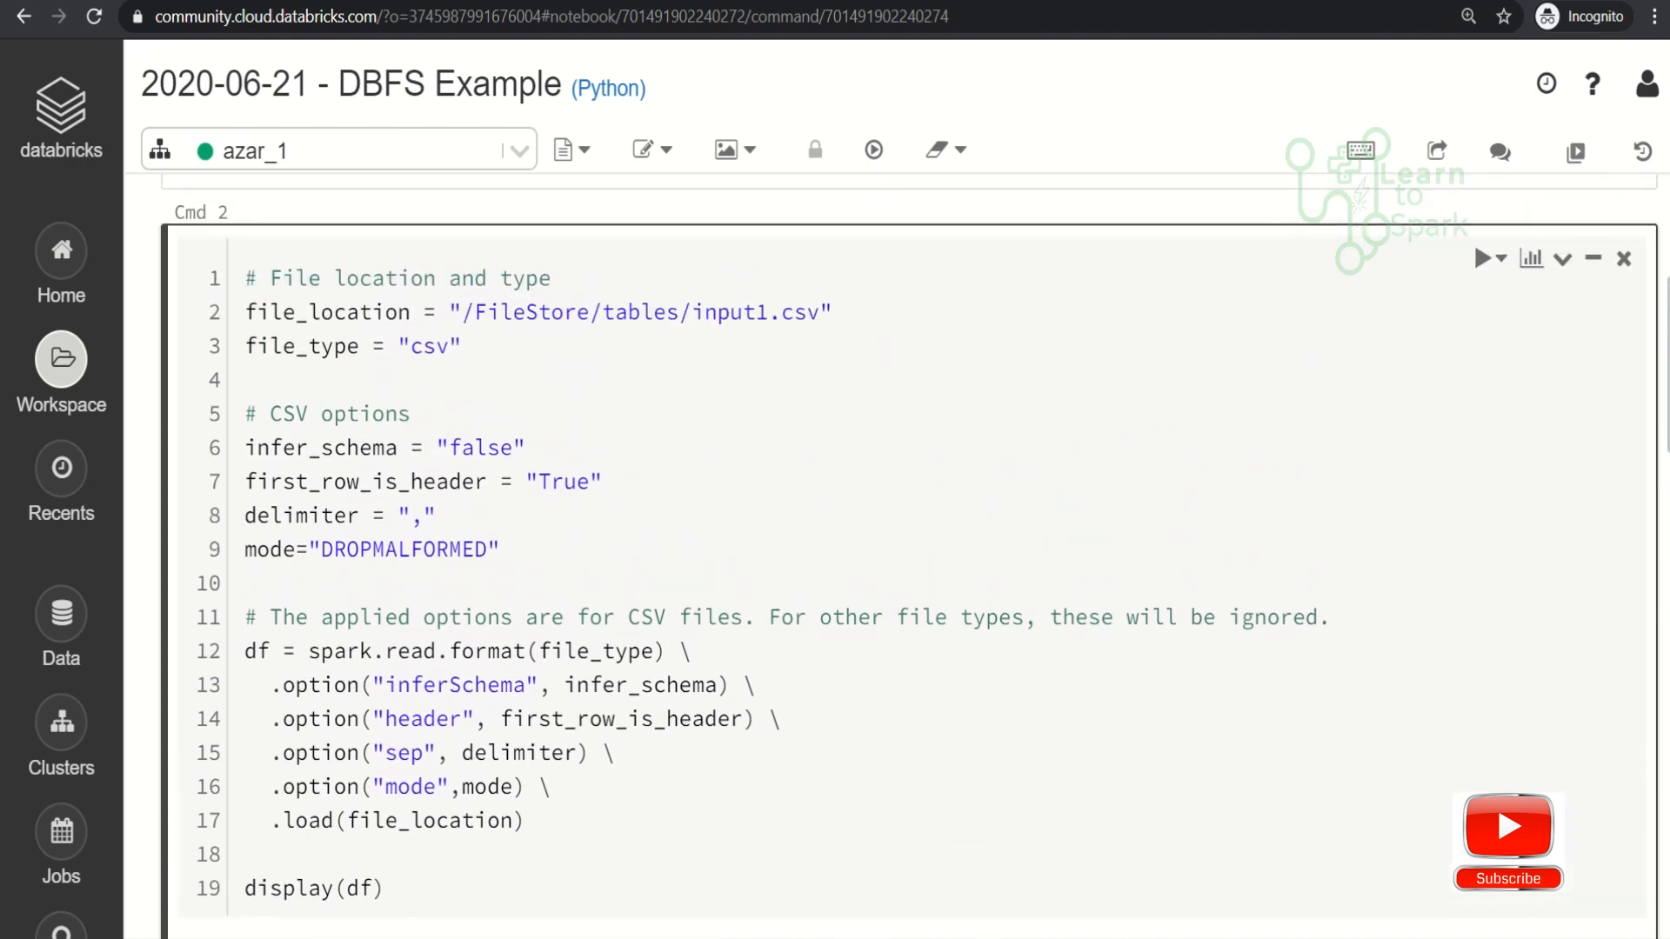
scroll(910, 556, down, 1)
scroll(909, 504, up, 1)
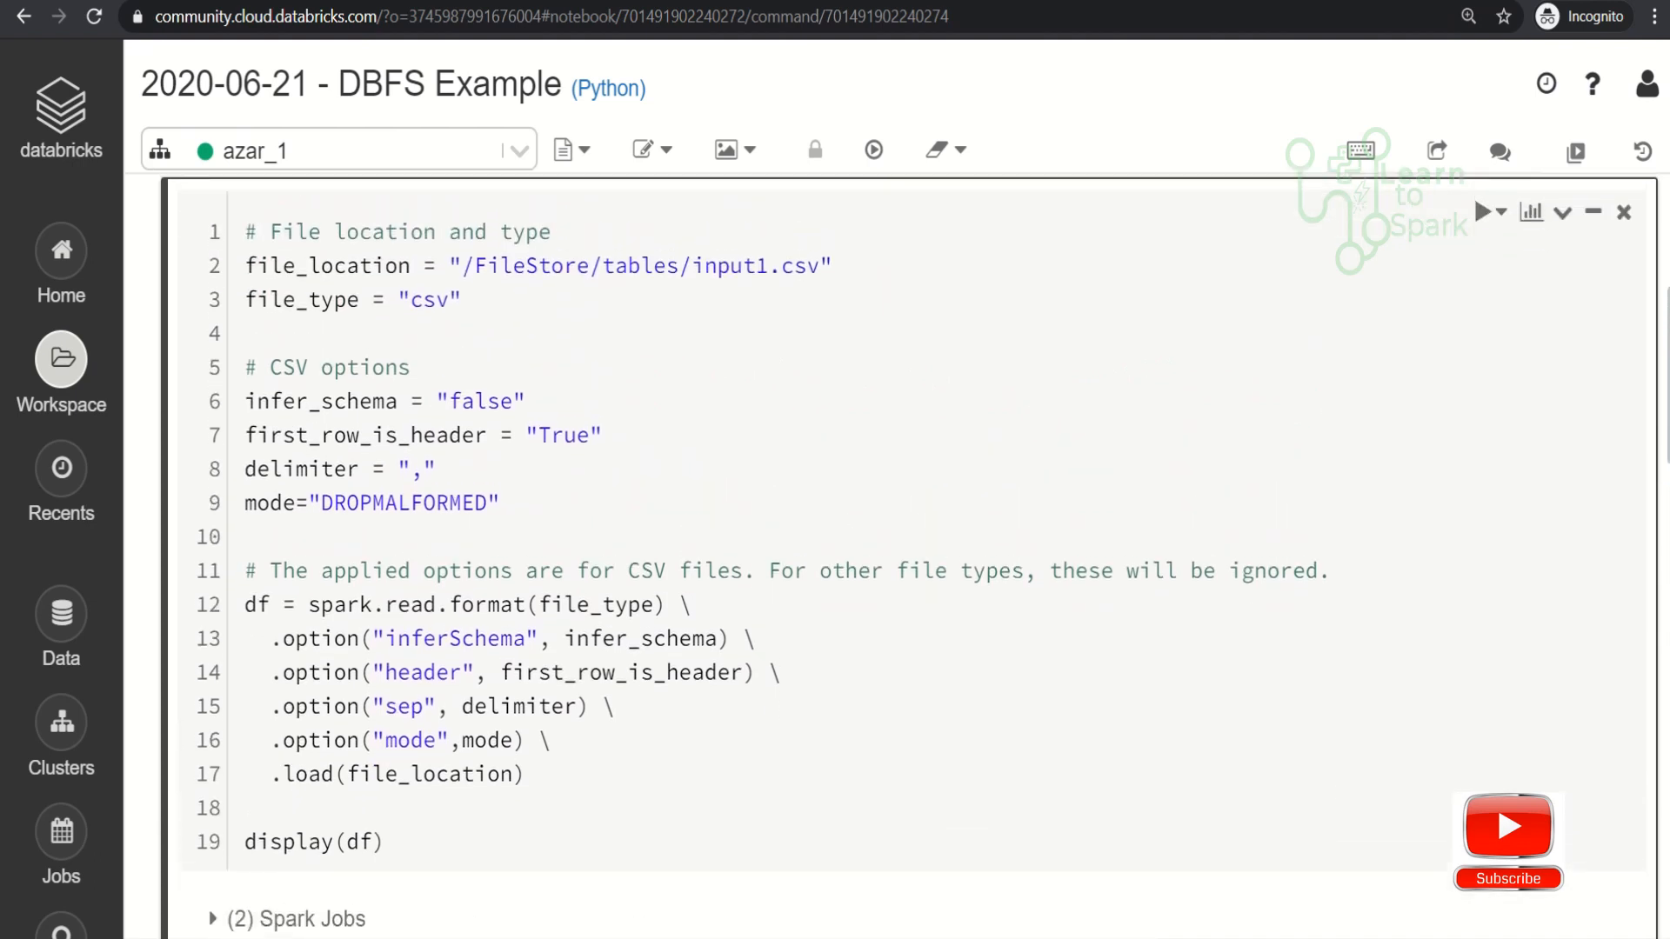